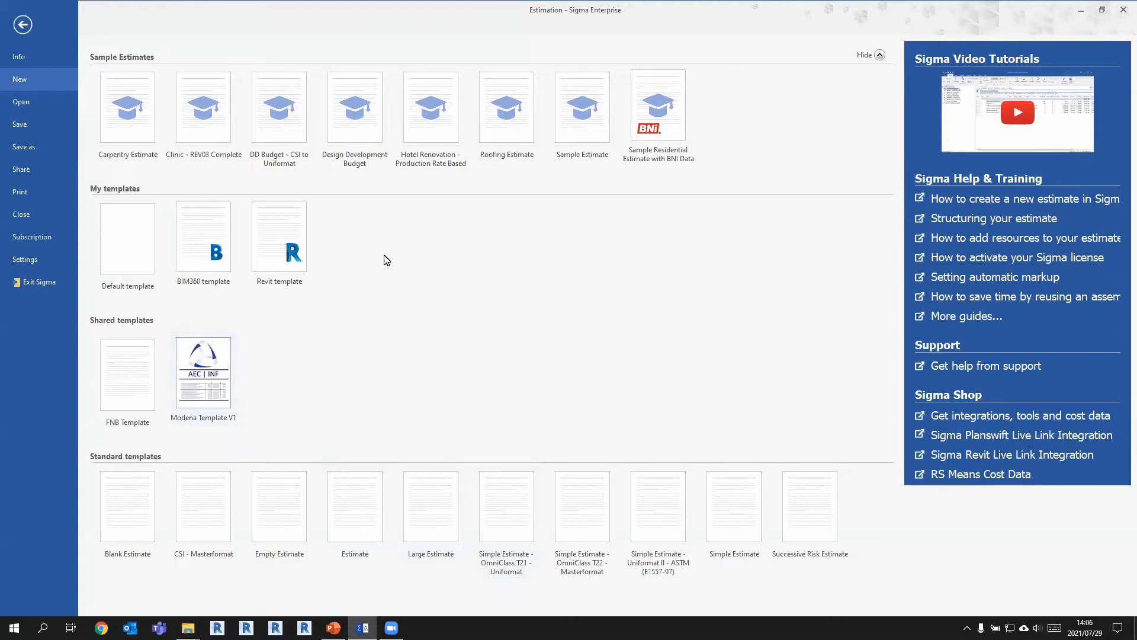
- Add three top-level components named Walls, Floors and Sub-Structure to the new estimate
click(23, 25)
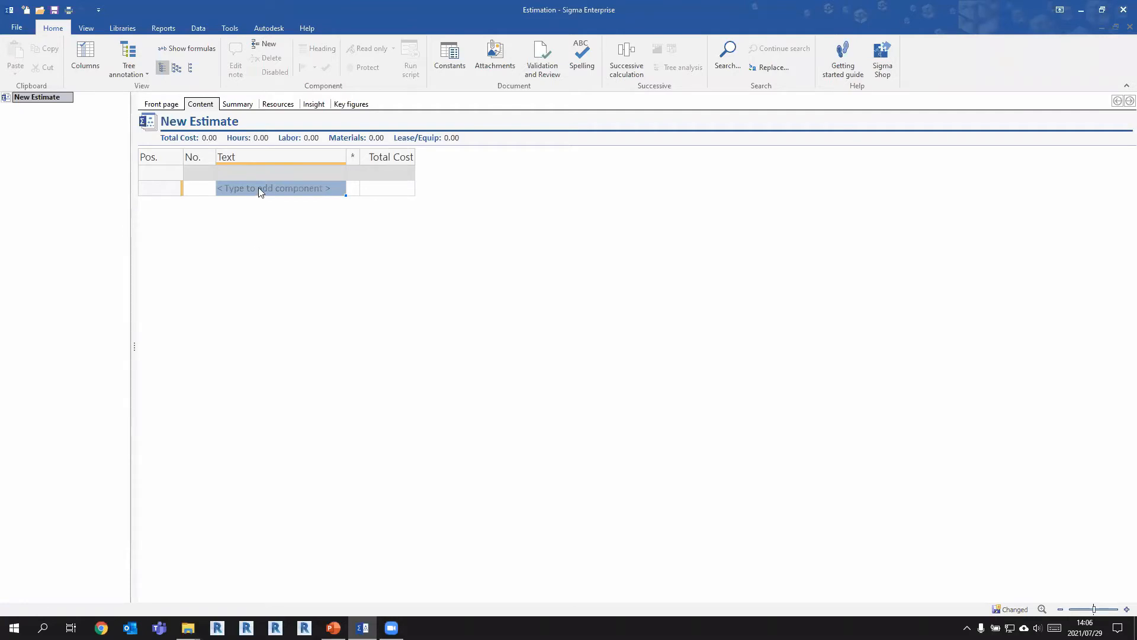
key(Return)
text(Walls)
key(Return)
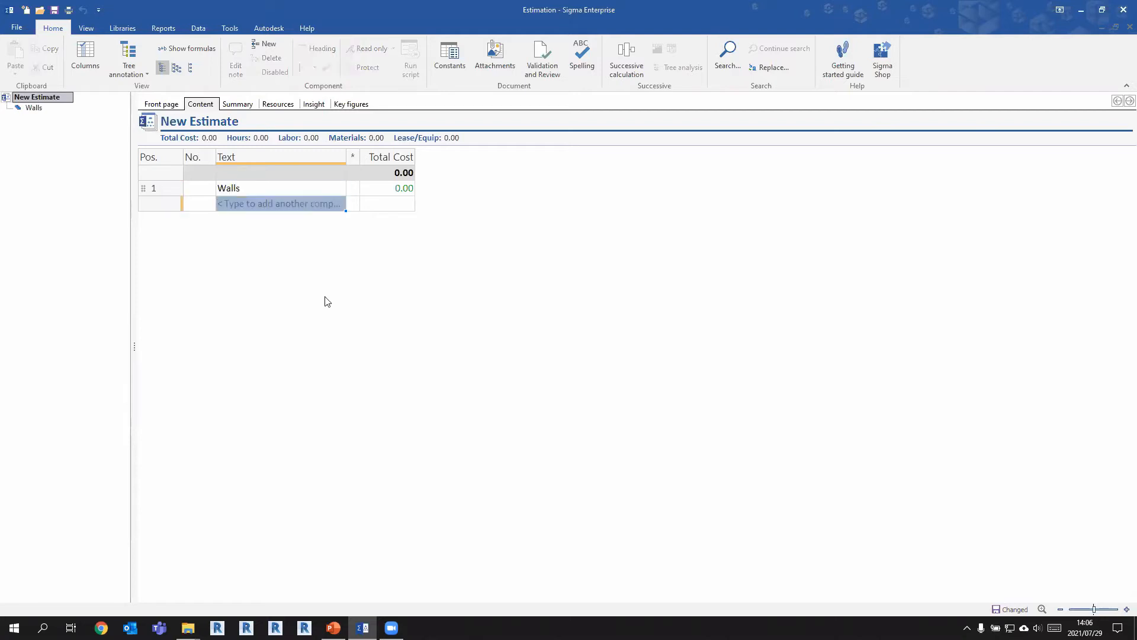
text(Floors)
key(Return)
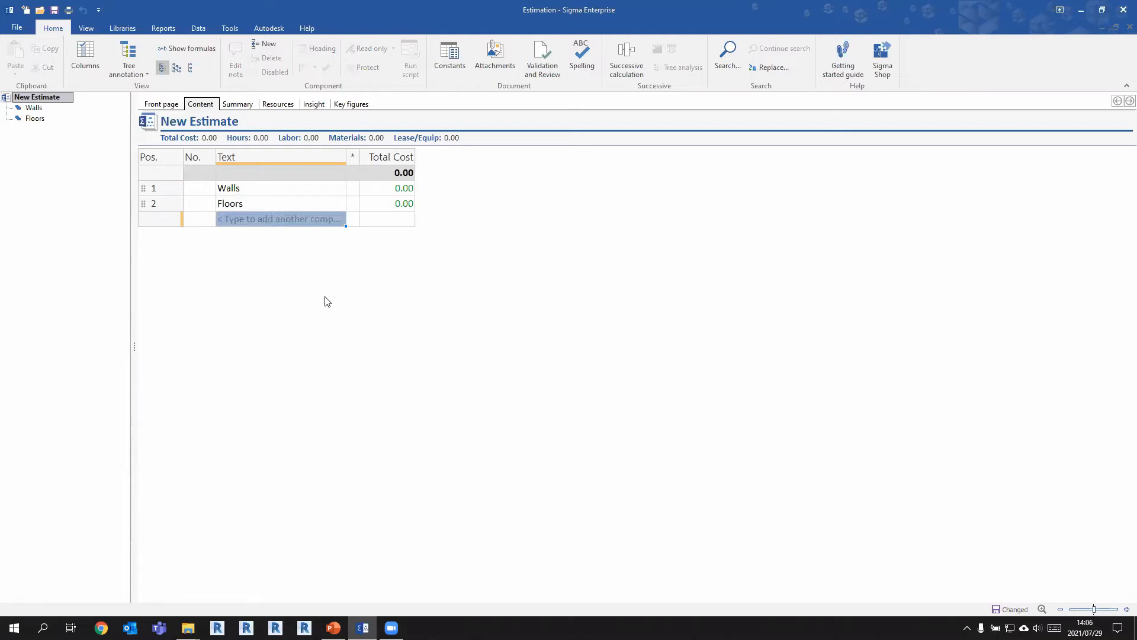
text(Sub-Strx)
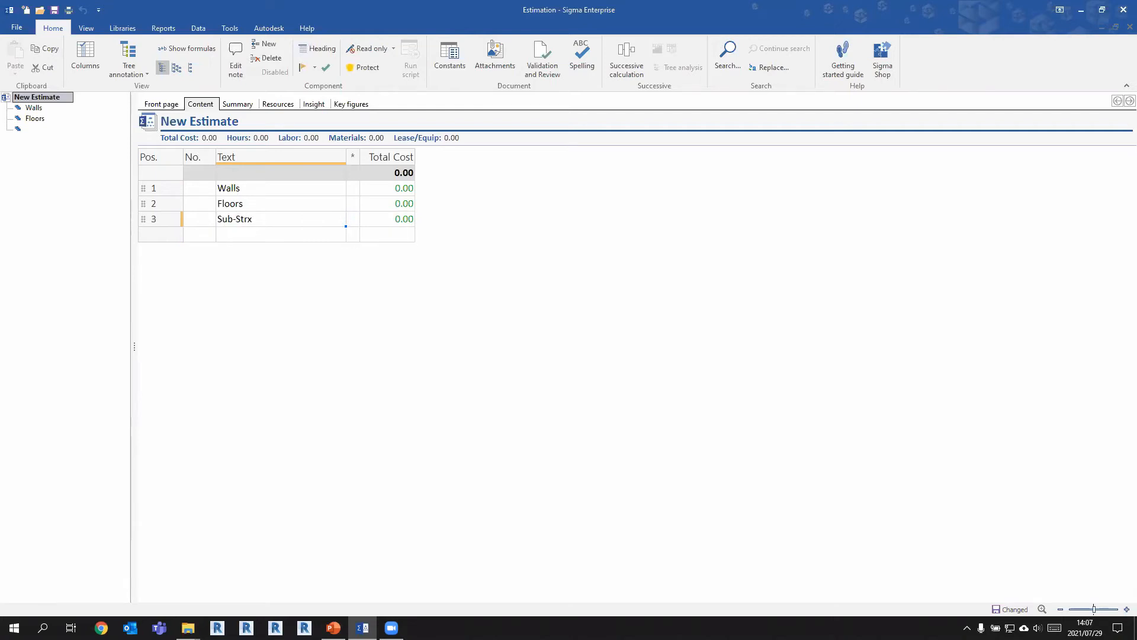
key(BackSpace)
text(ucture)
key(Return)
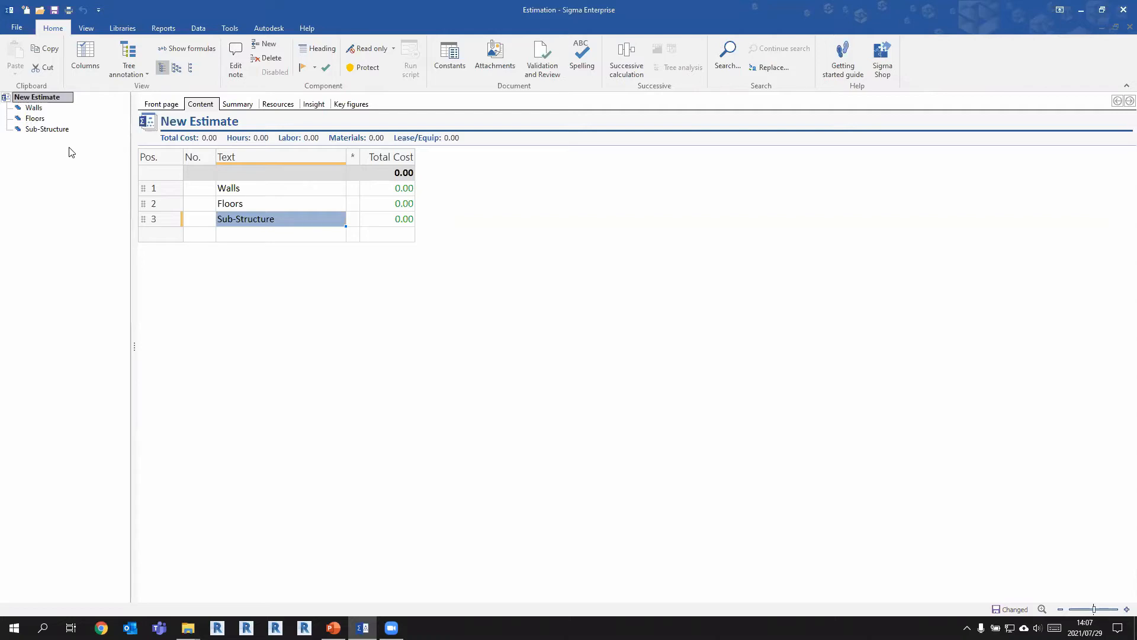
- Look through the contents of the Walls, Floors and Sub-Structure components and return to the estimate's top level
click(39, 109)
click(34, 121)
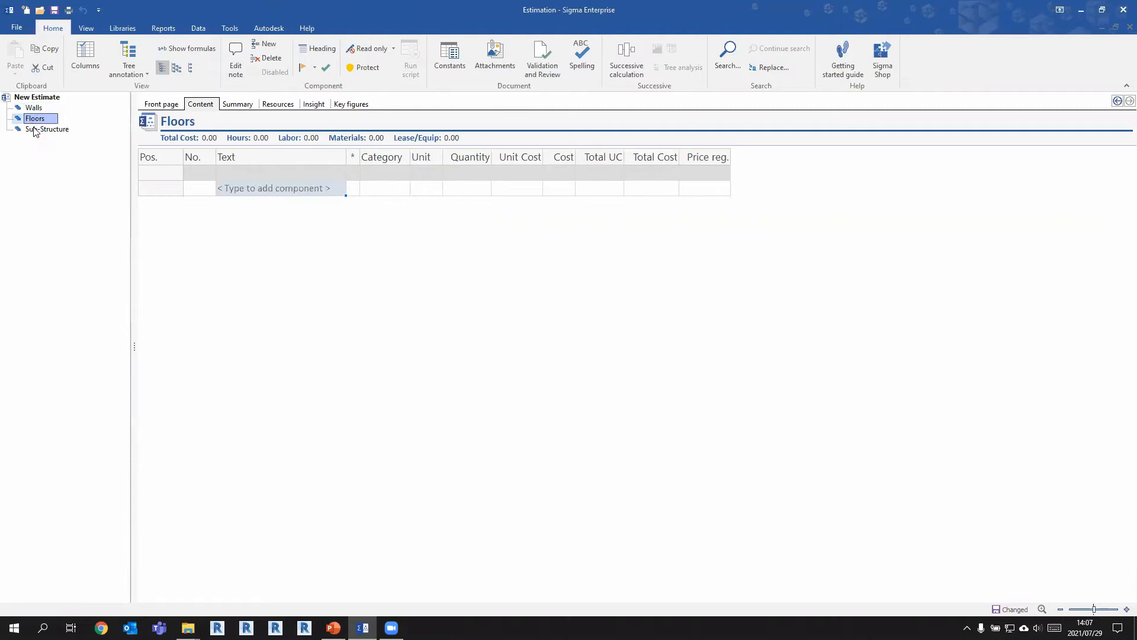
click(35, 130)
click(35, 119)
click(33, 108)
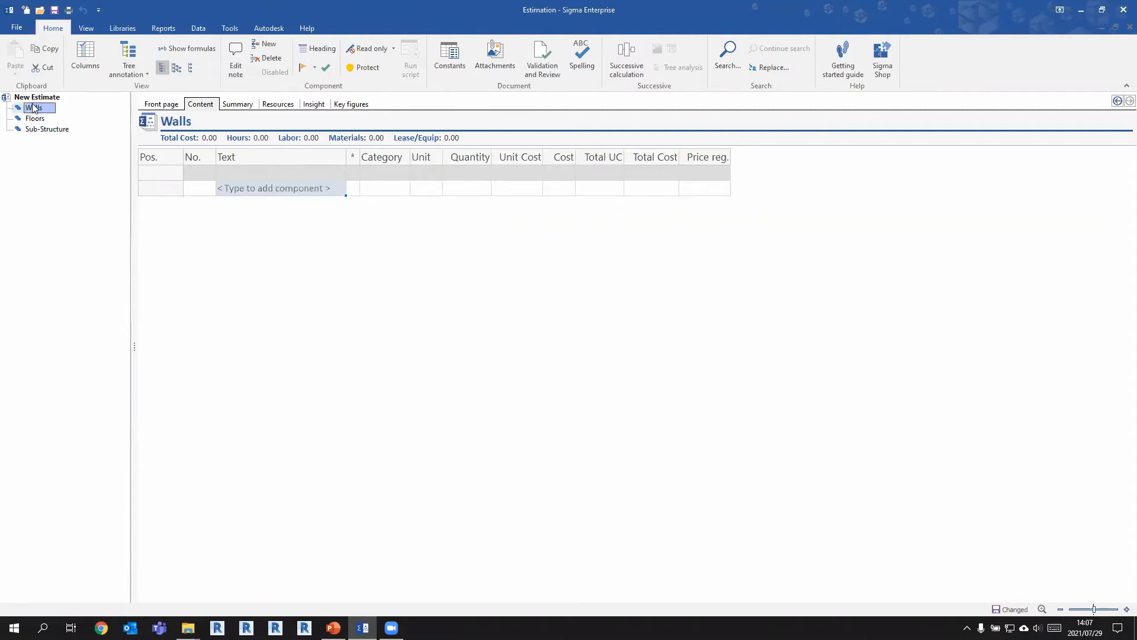
click(34, 99)
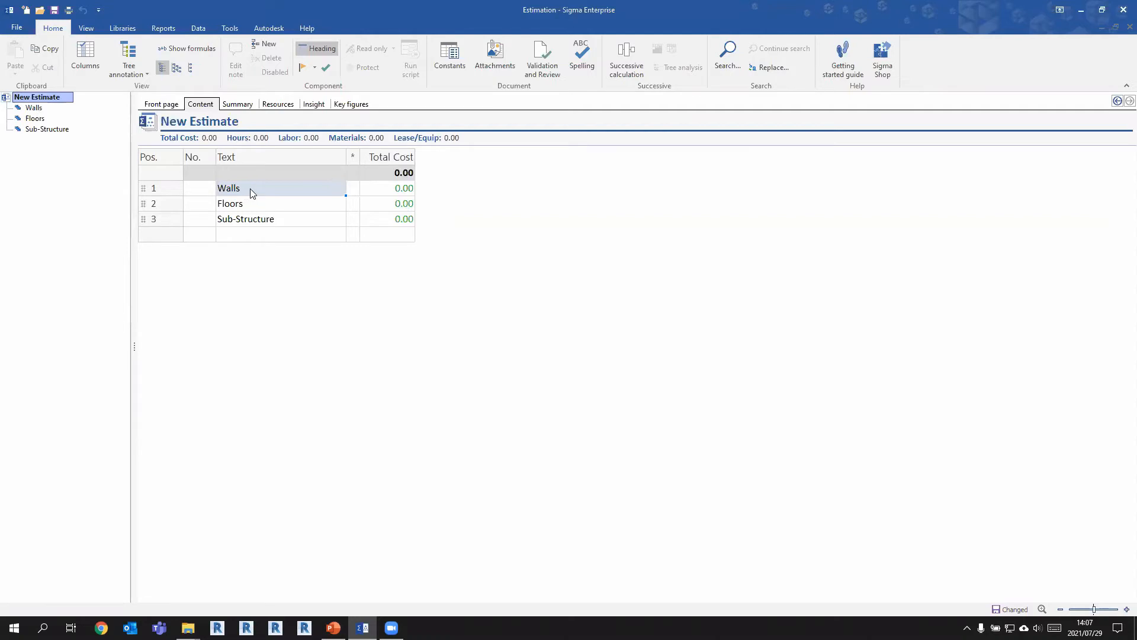
- Open the Walls component and add a sub-component named Double Brick Wall
click(267, 188)
click(267, 189)
click(379, 192)
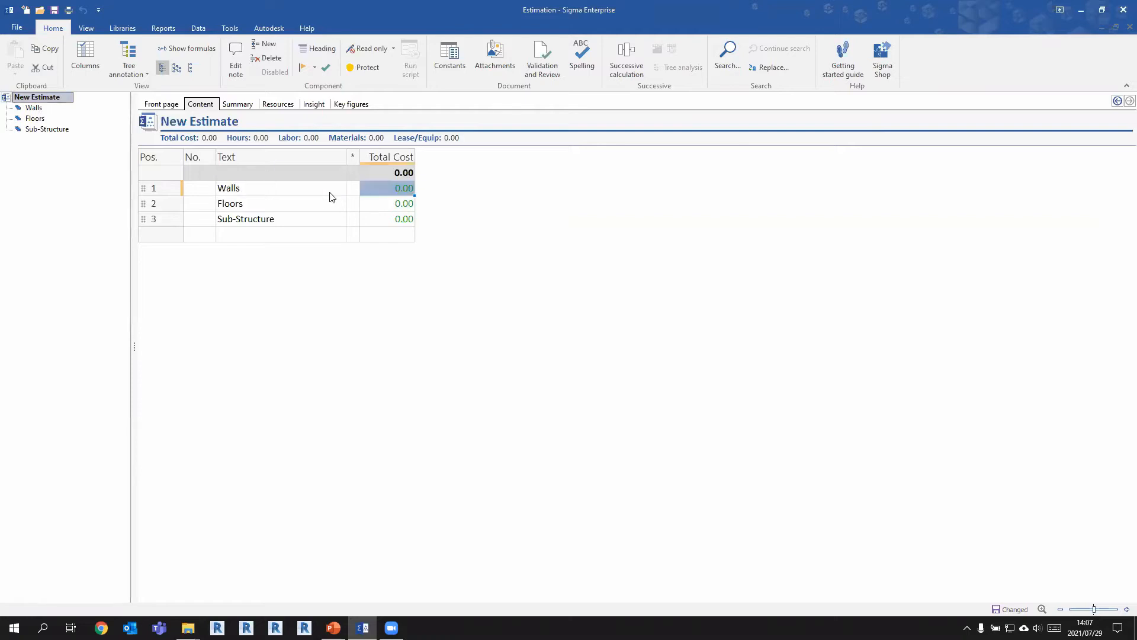
double_click(310, 193)
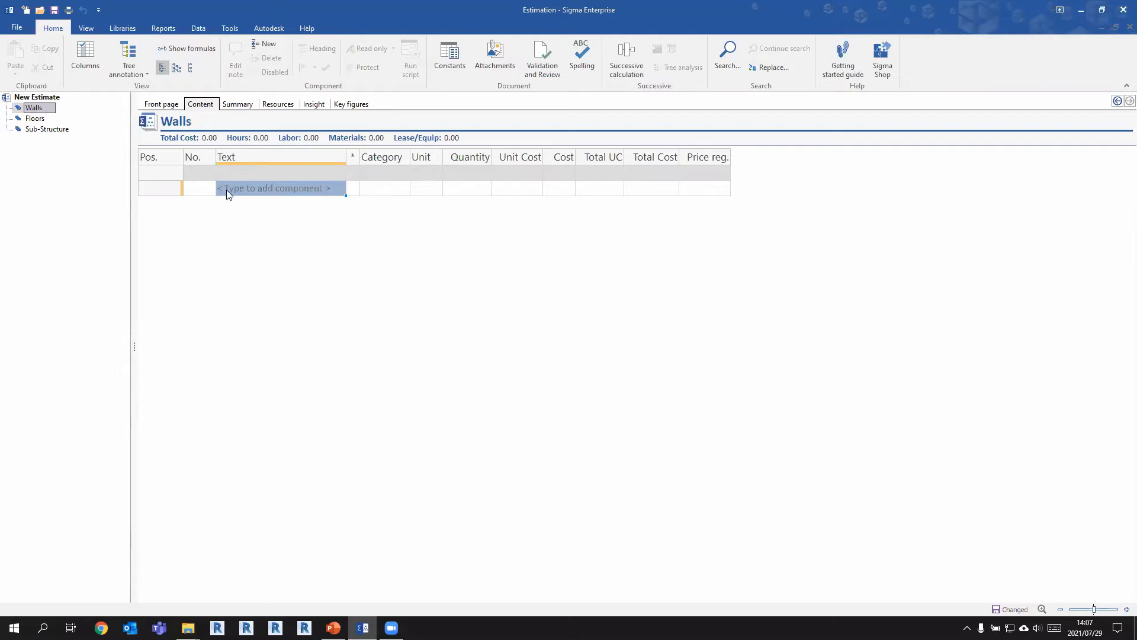
text(Doubl)
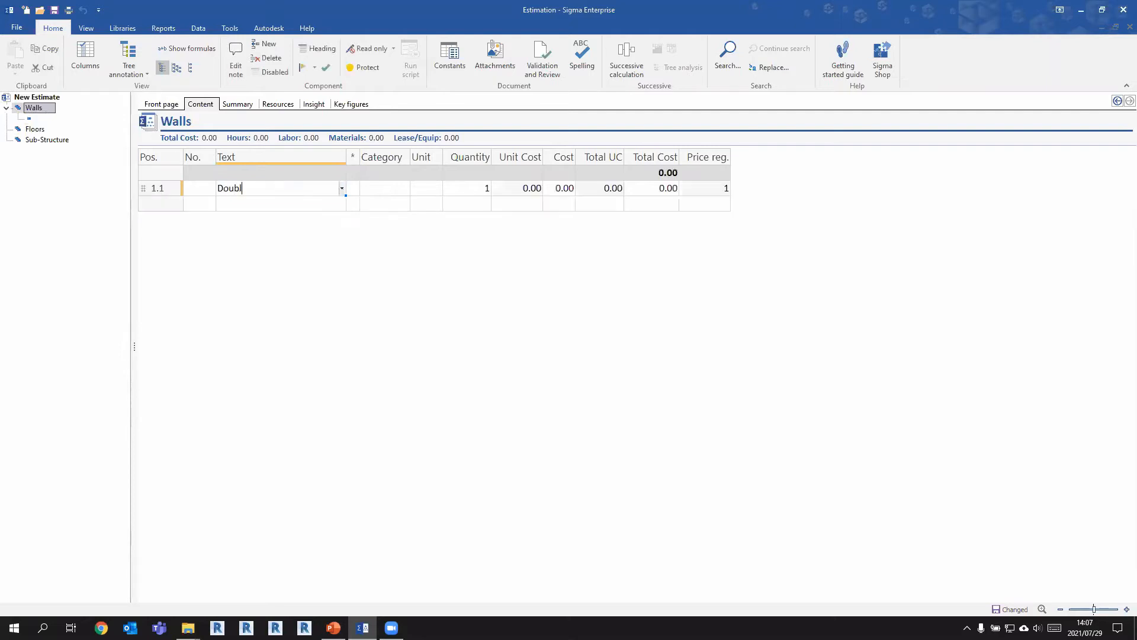
text(e Brick Wall)
key(Return)
- Add two more sub-components under Walls, named Concrete Wall and Single Brick Wall
key(Down)
text(Conc)
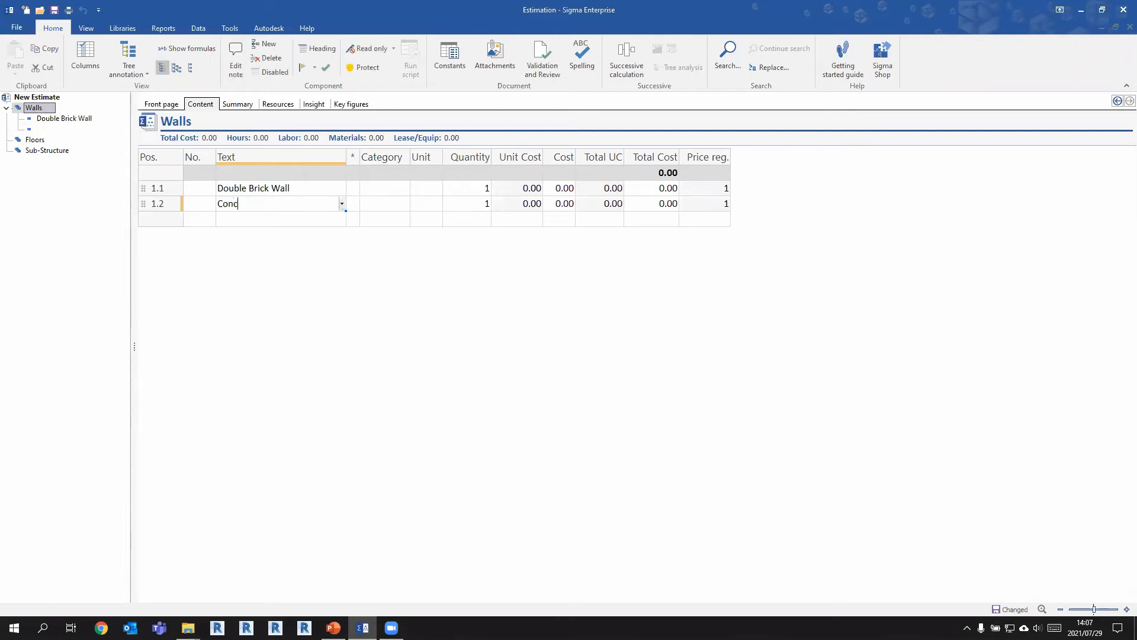
text(rete Wall)
key(Return)
key(Down)
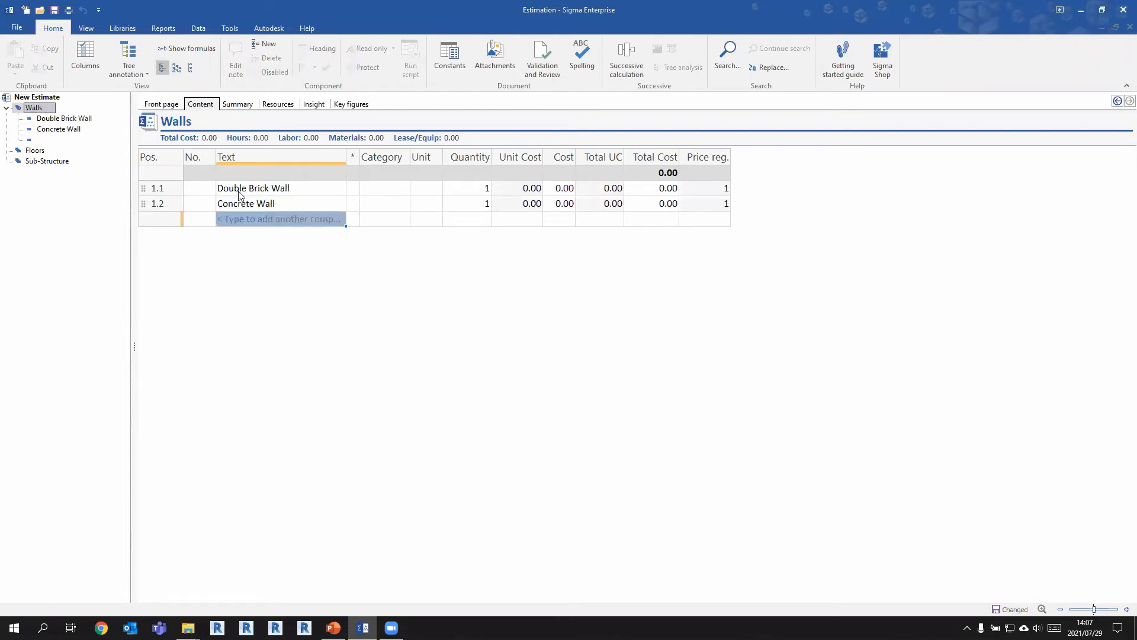
text(Single Brick)
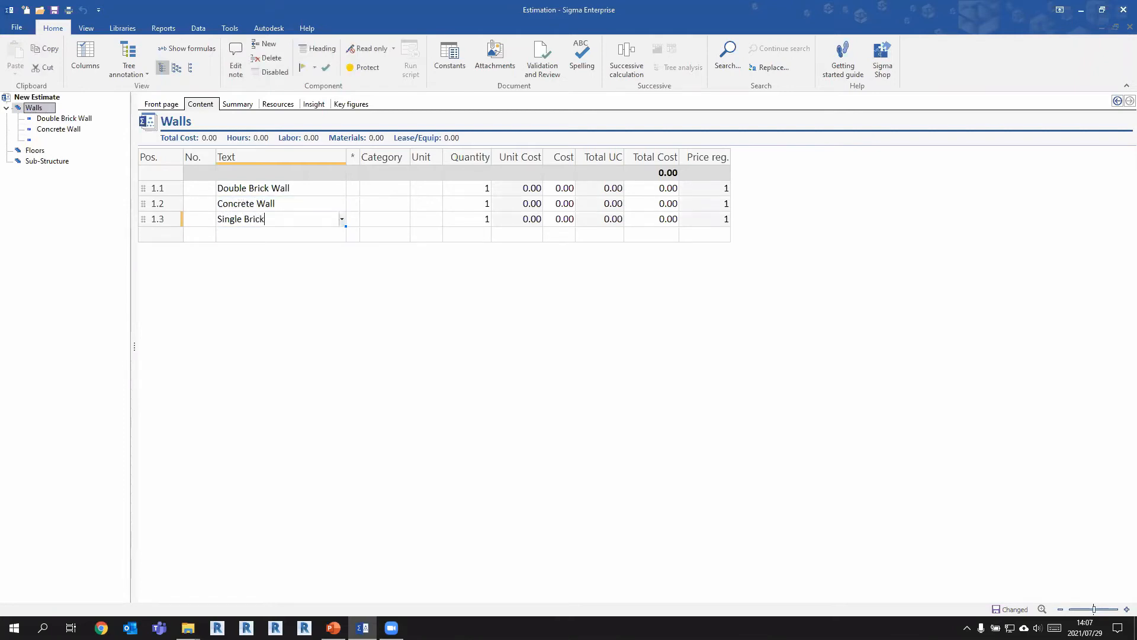
text( Wall)
key(Return)
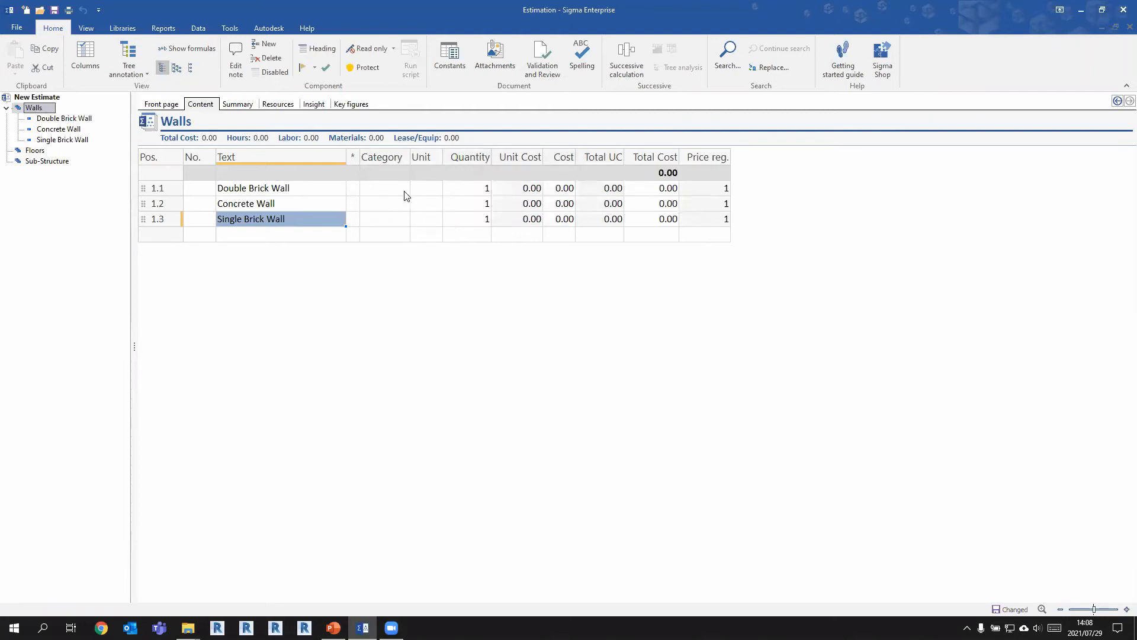
- Assign the Materials category to Double Brick Wall, Concrete Wall and Single Brick Wall
click(396, 189)
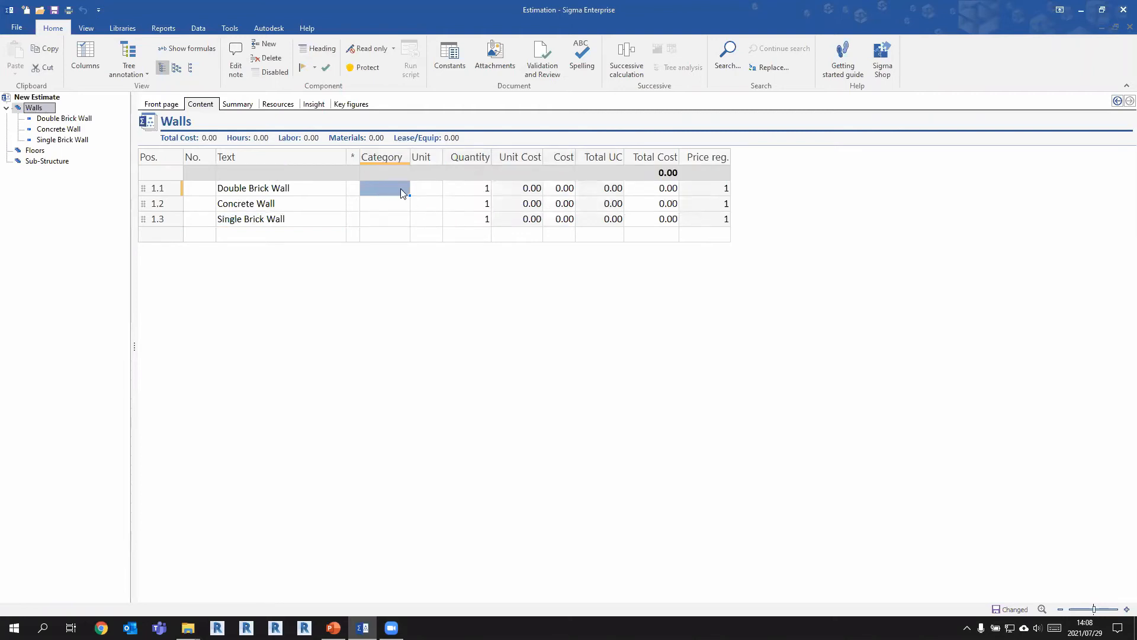
text(M)
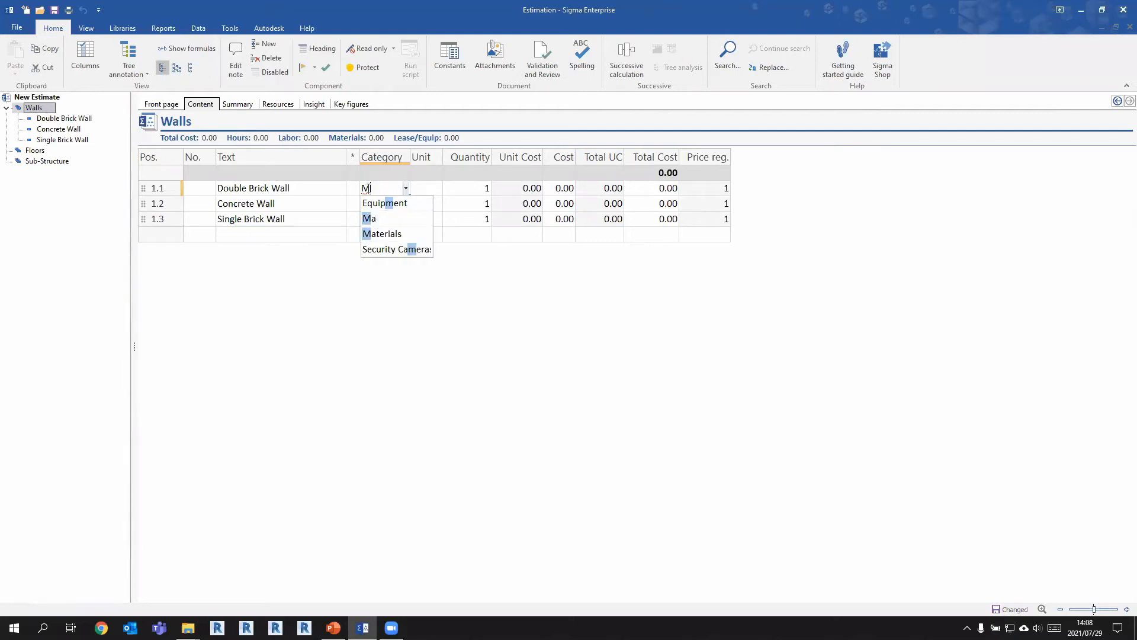
click(385, 234)
click(379, 204)
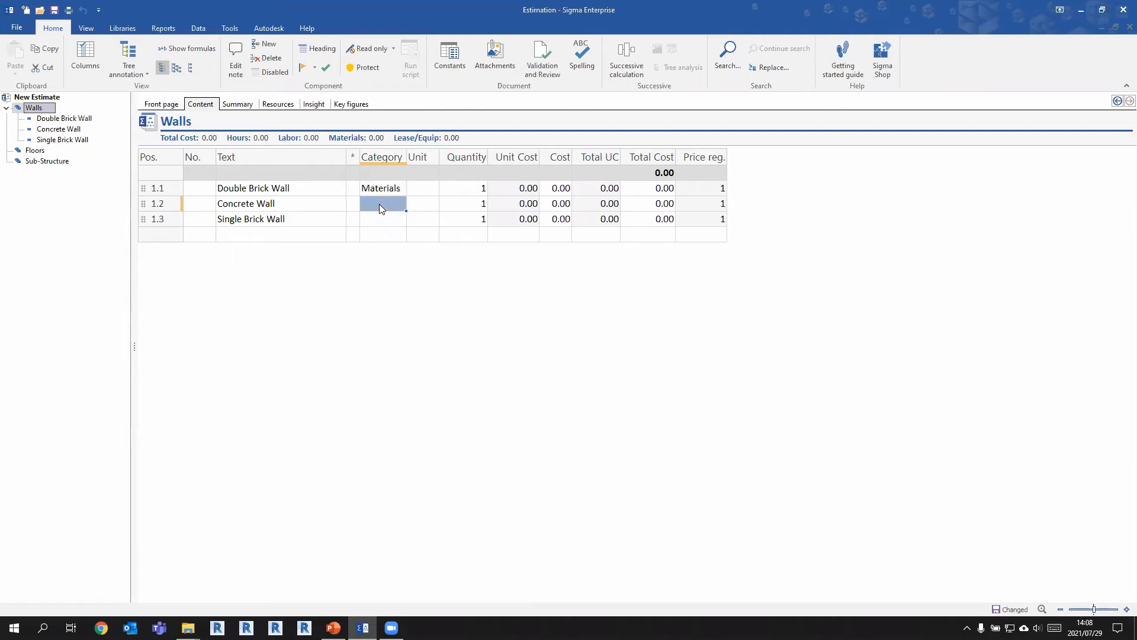
text(M)
click(379, 250)
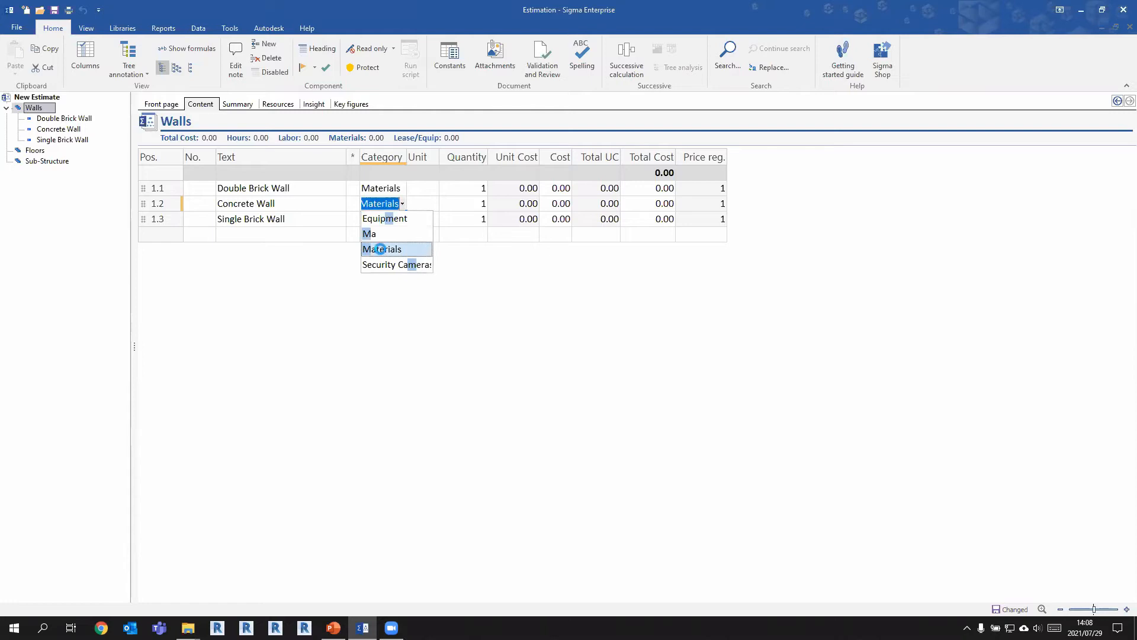
drag(408, 212, 408, 225)
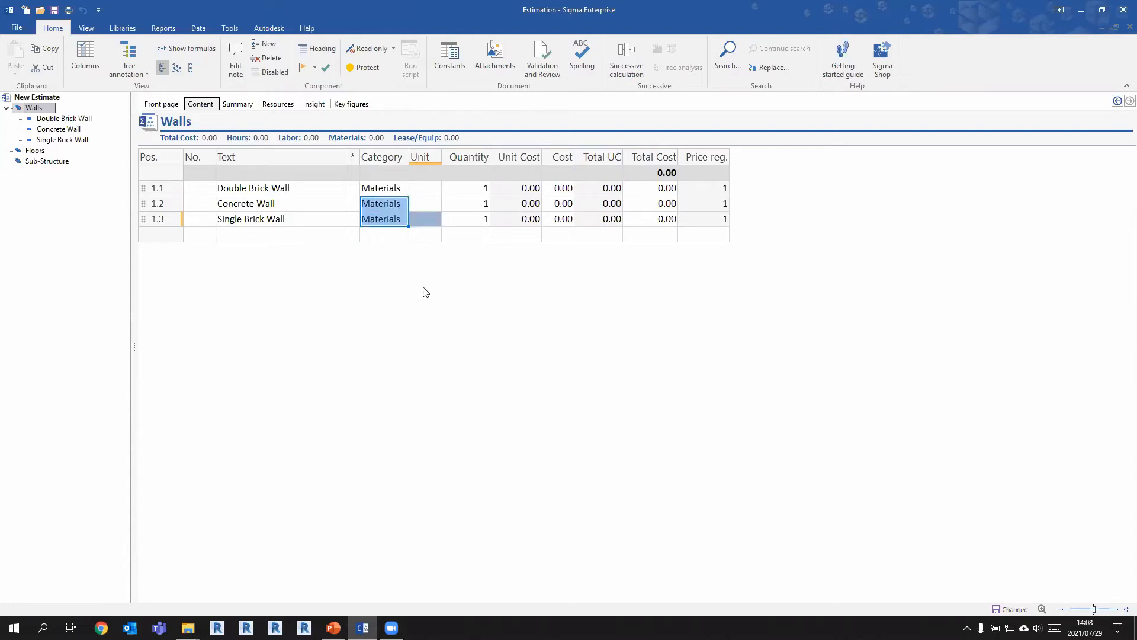
click(394, 220)
click(376, 200)
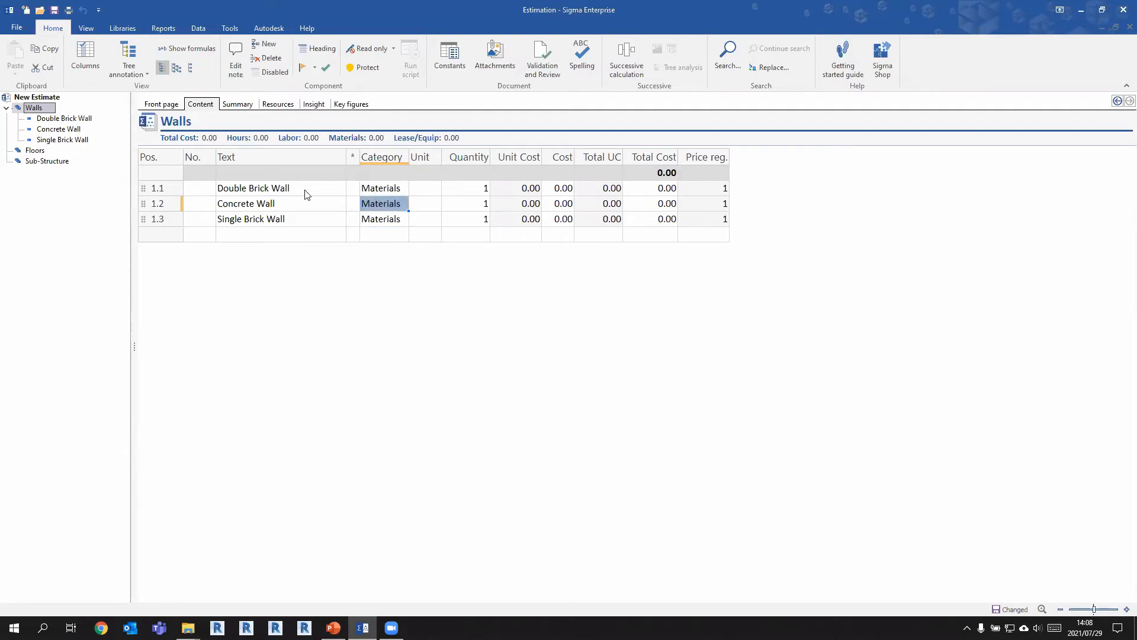
- Set the unit of Double Brick Wall to meter
click(425, 192)
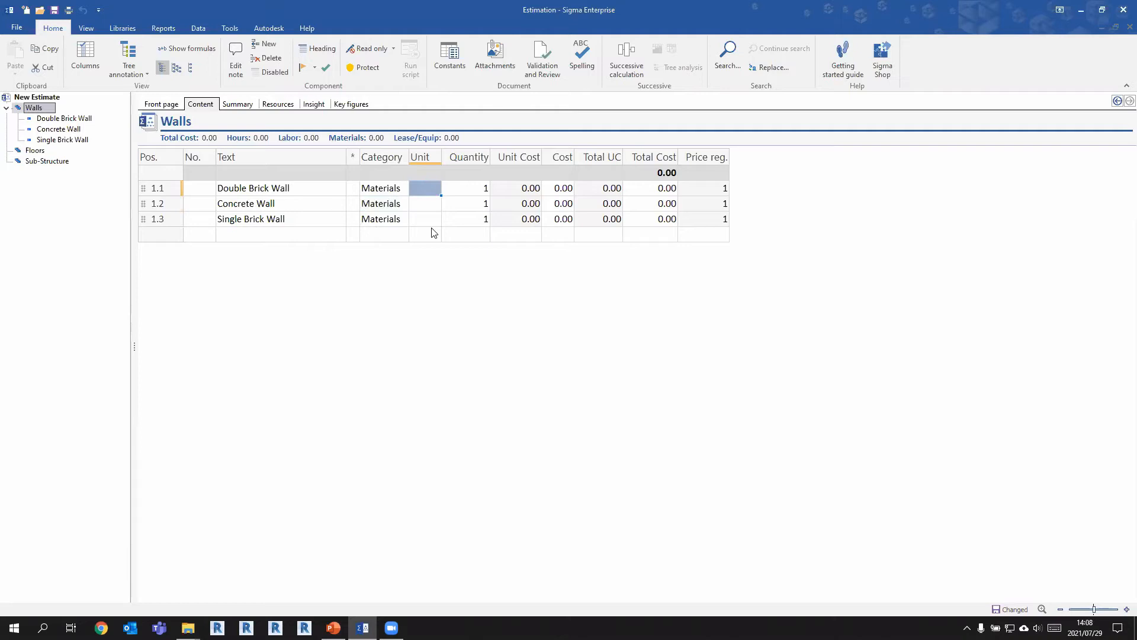
text(s)
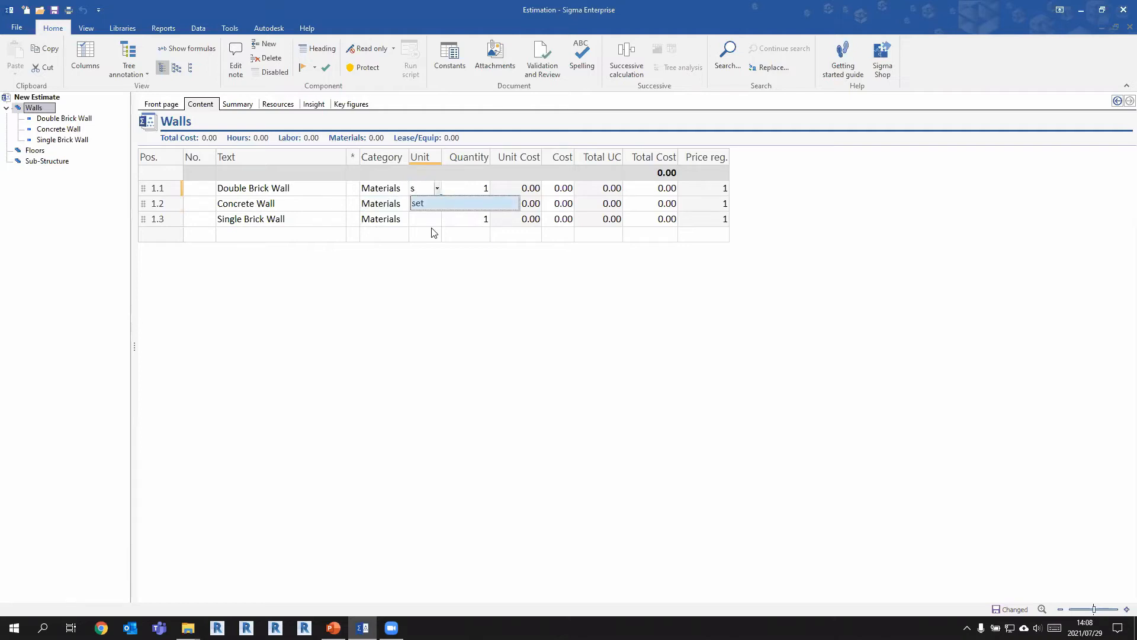
key(BackSpace)
text(m)
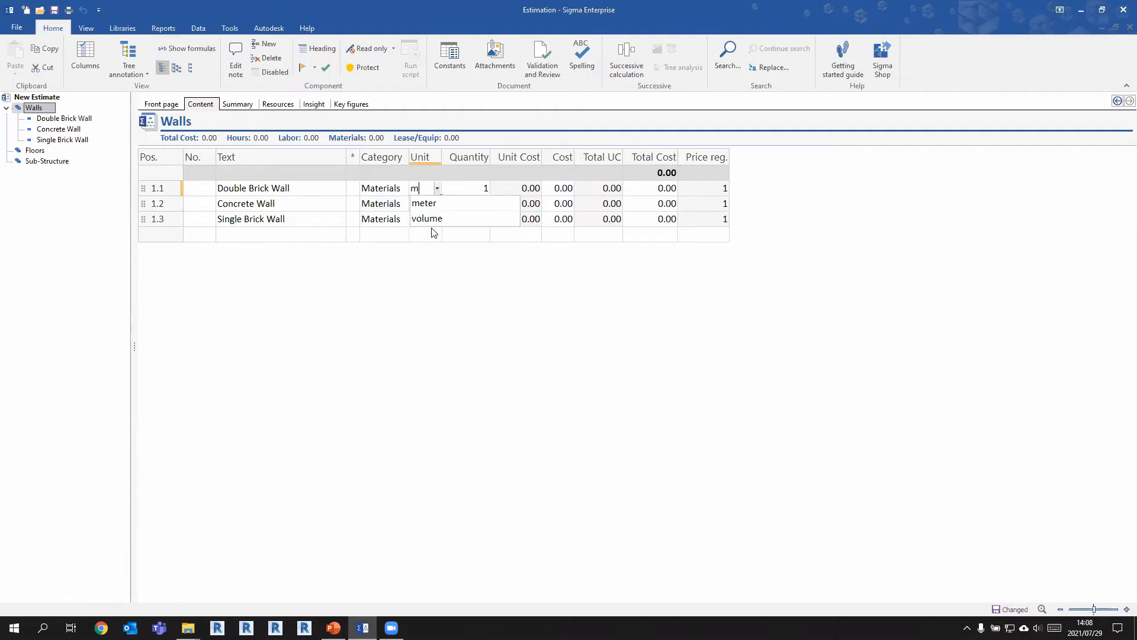
text(eter)
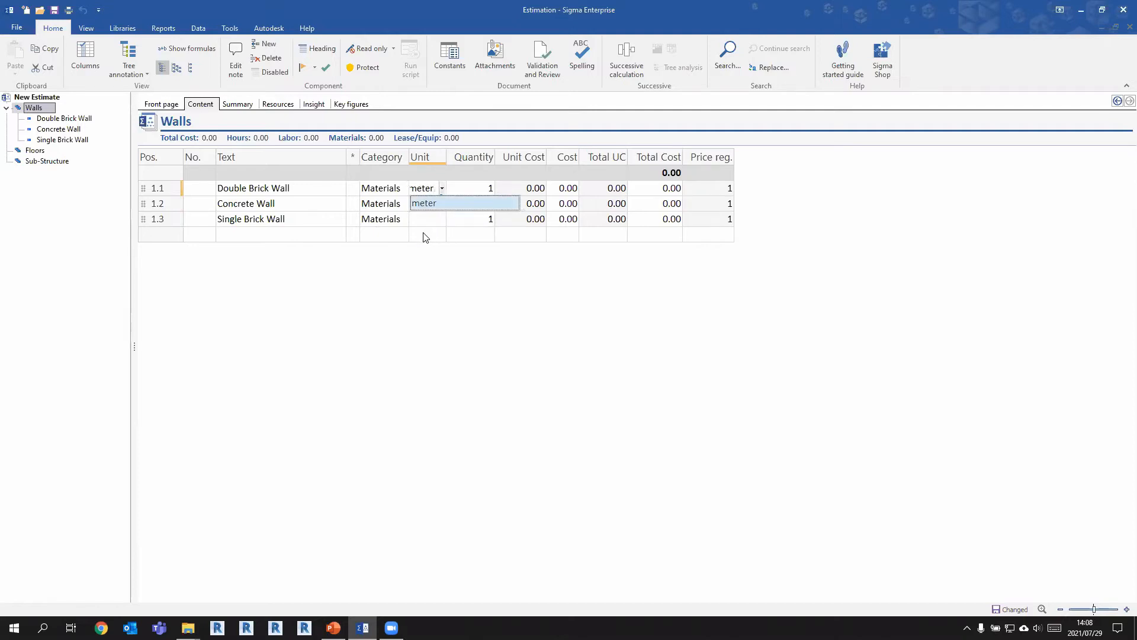
key(Return)
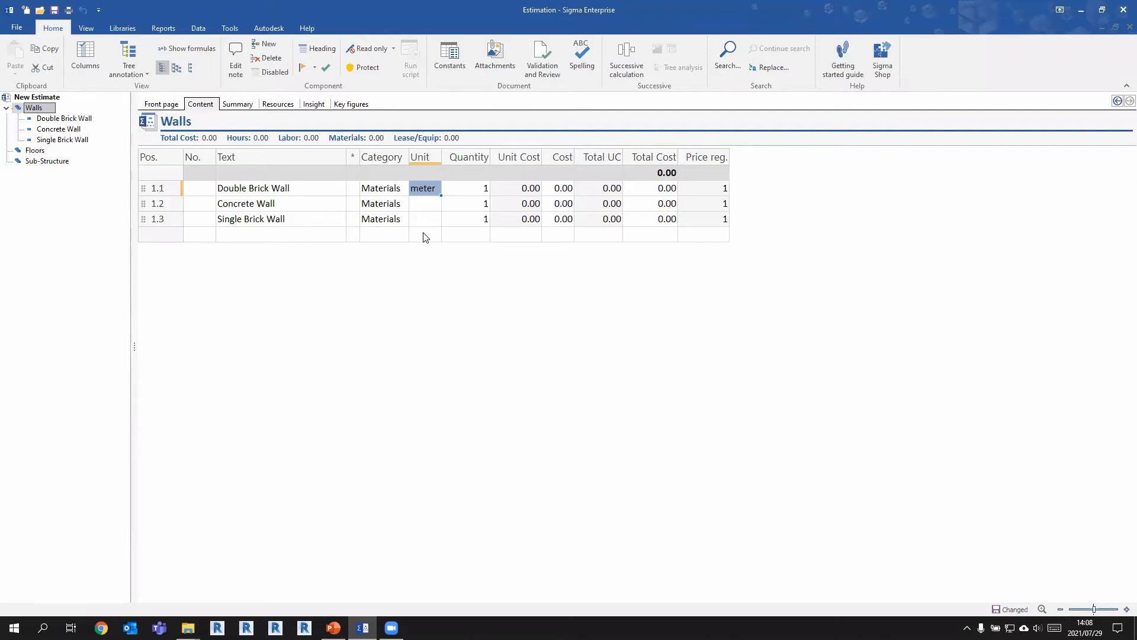
- Set the unit of Concrete Wall to volume and the unit of Single Brick Wall to meter
click(429, 202)
text(me)
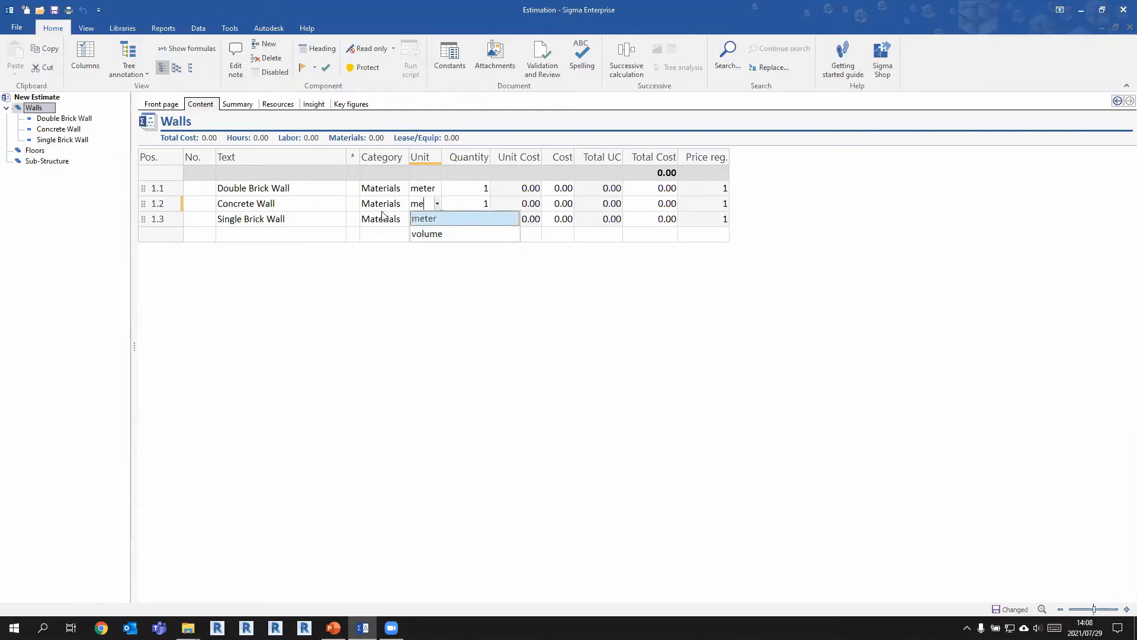
key(BackSpace)
key(BackSpace)
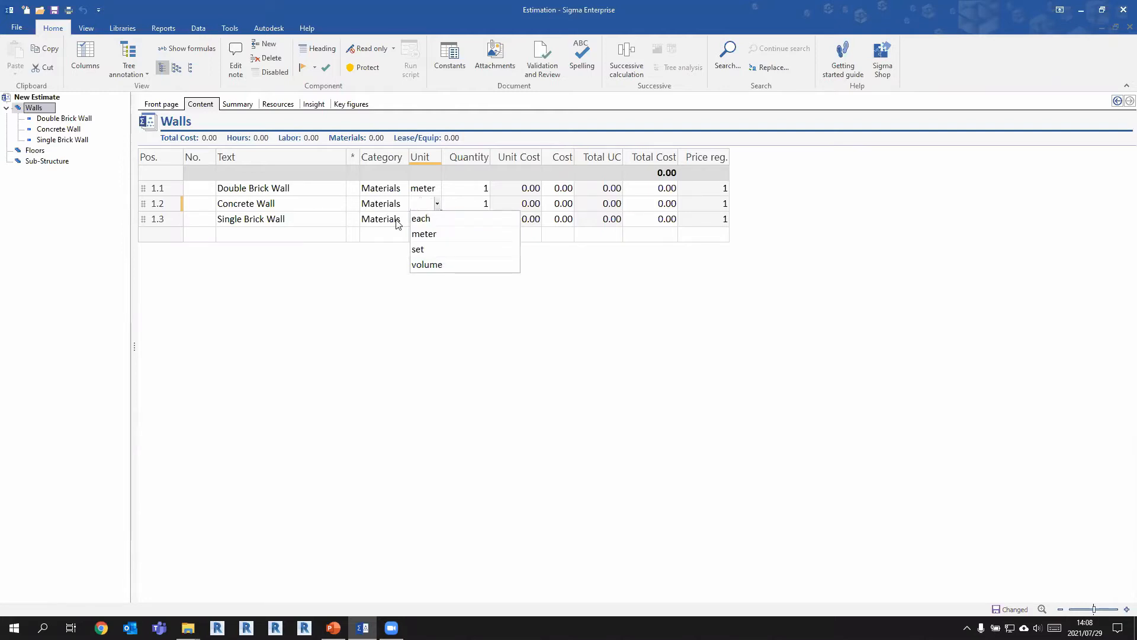
click(427, 264)
click(414, 219)
text(me)
click(421, 237)
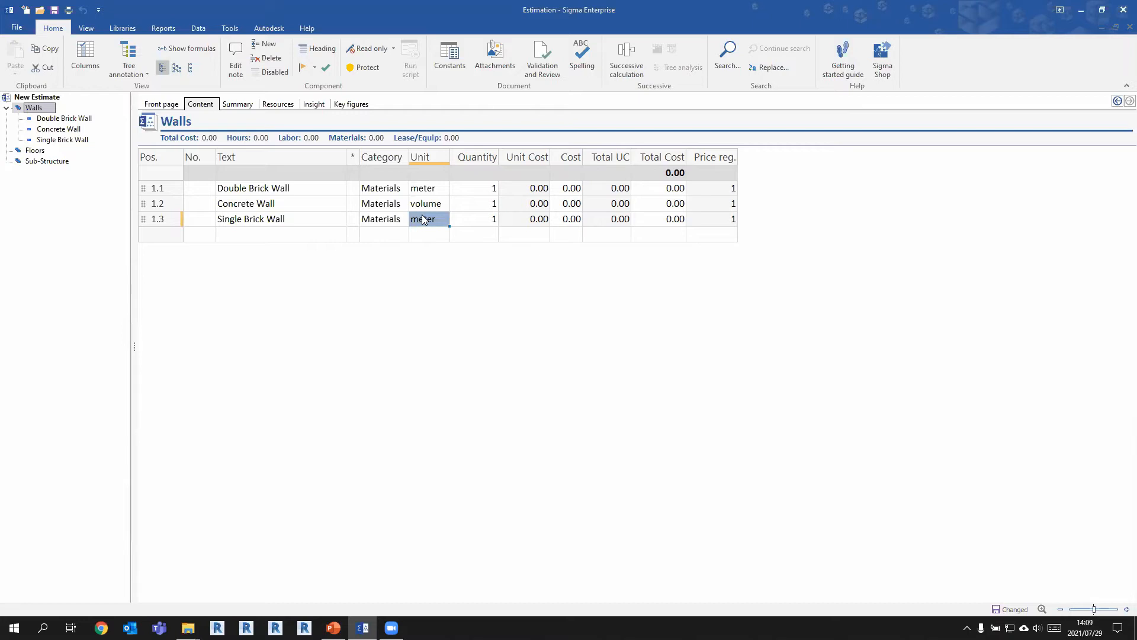
- Set the quantity of Double Brick Wall to 5
click(485, 189)
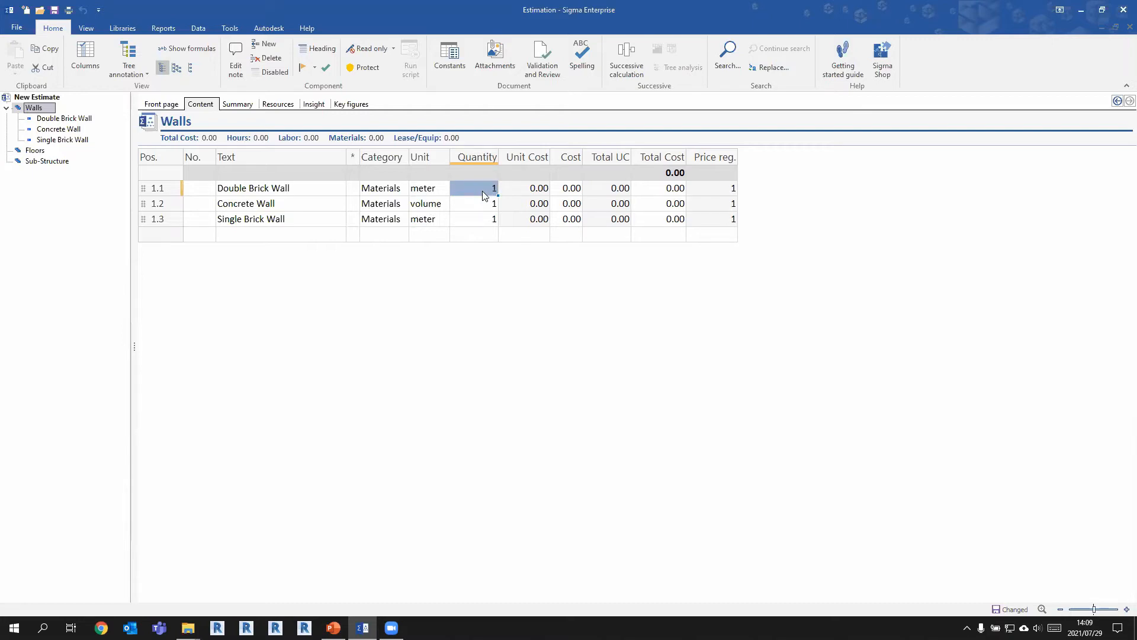
text(5)
key(Return)
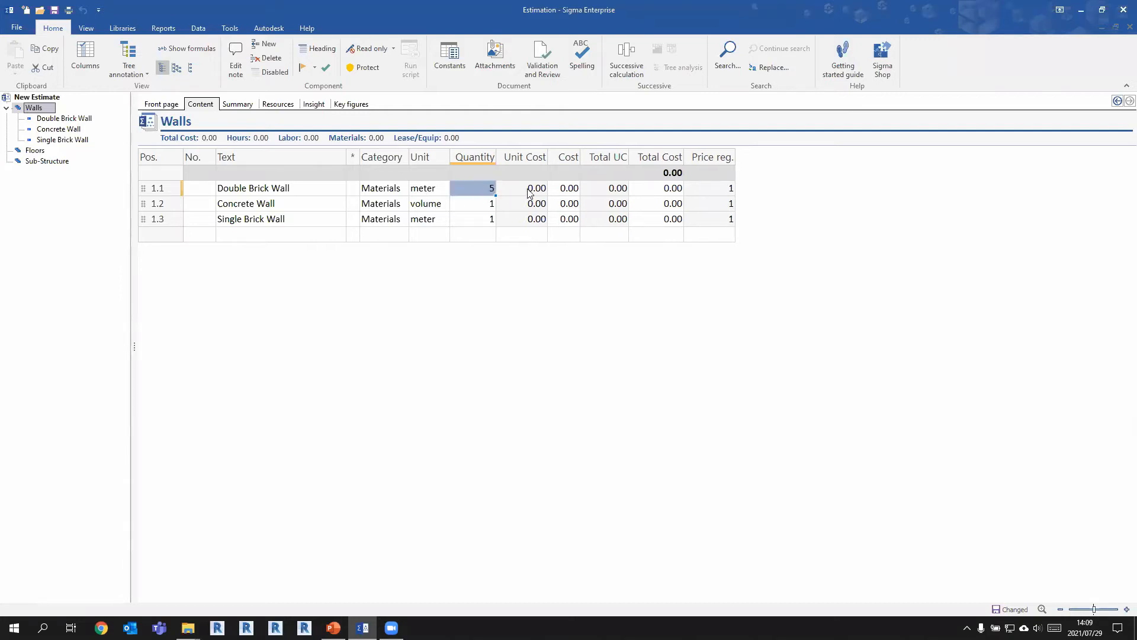
click(529, 190)
click(479, 188)
- Set the unit cost of Double Brick Wall to 350 and widen the Unit Cost column
click(524, 190)
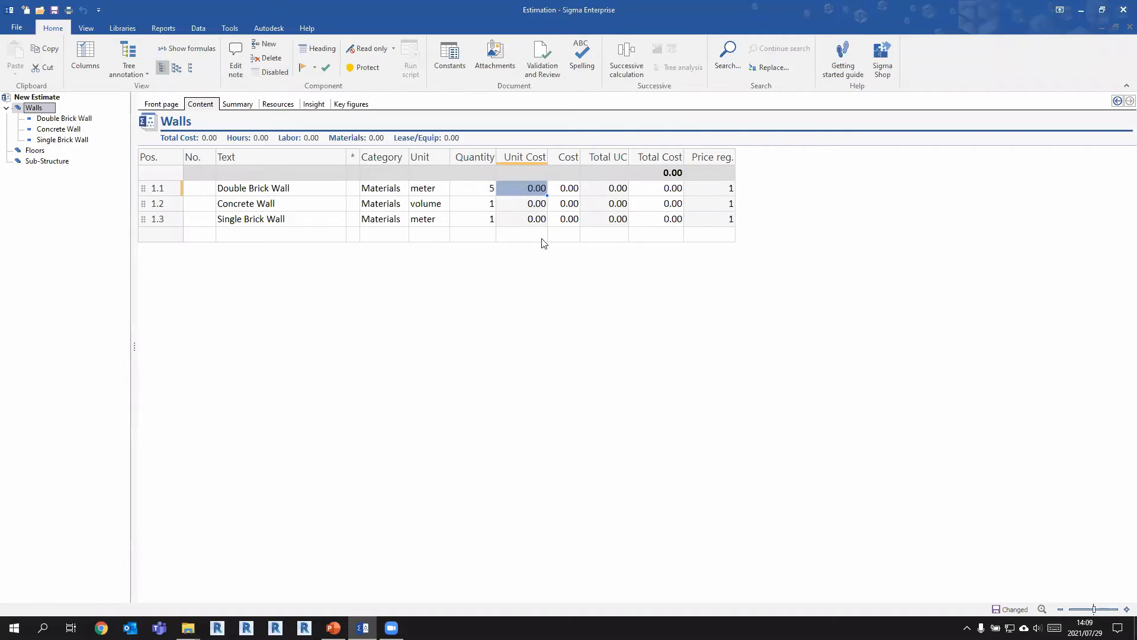
text(350)
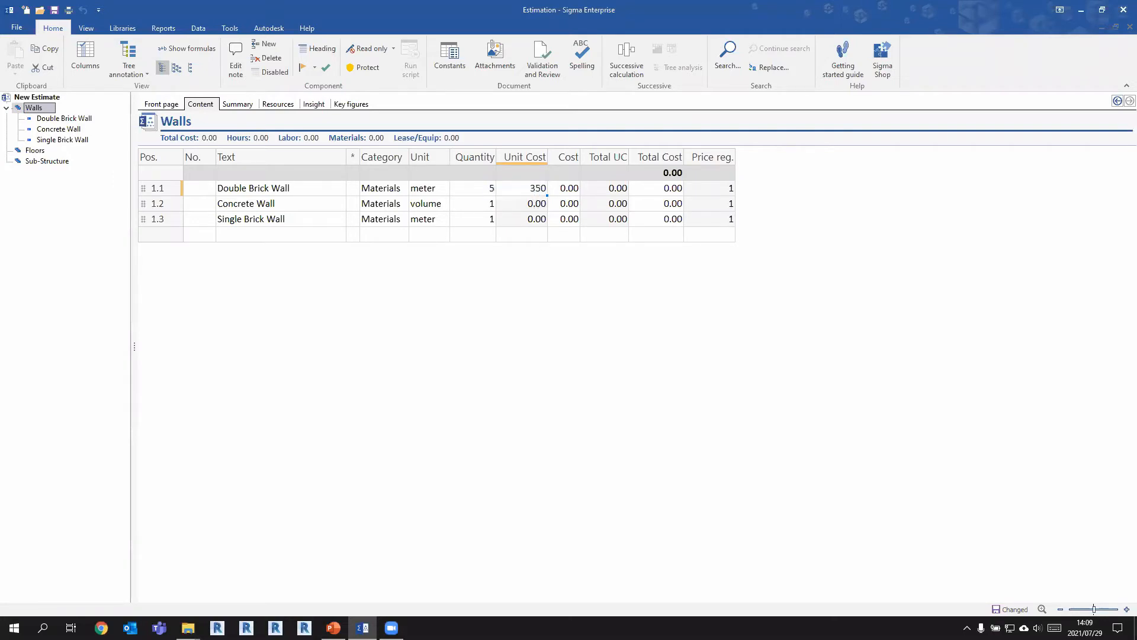
key(Return)
drag(542, 160, 562, 160)
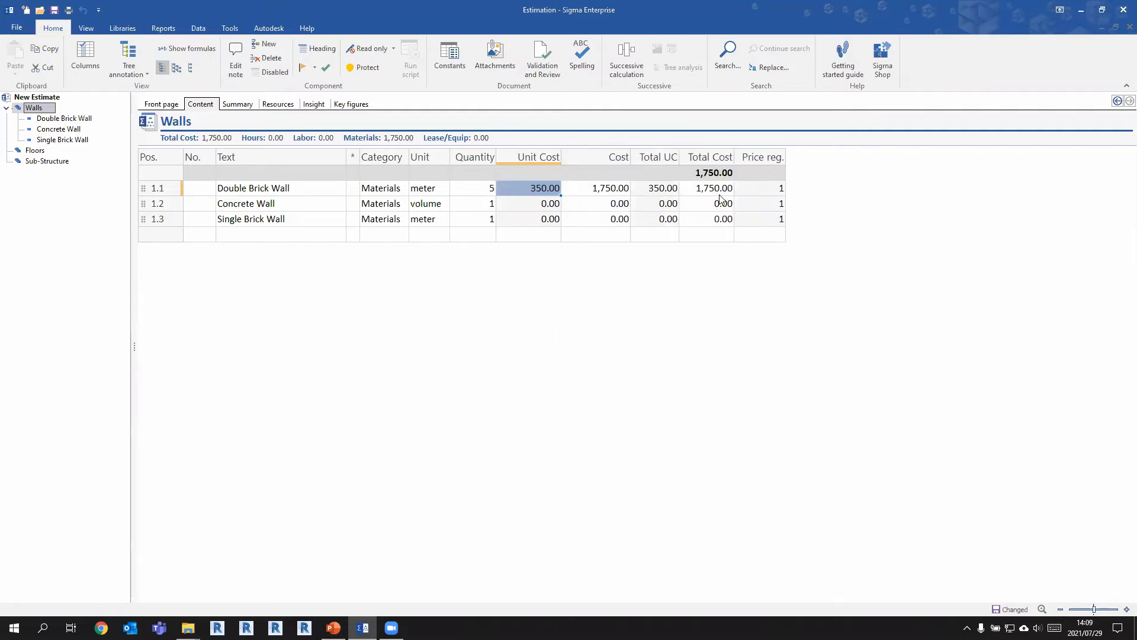
click(482, 190)
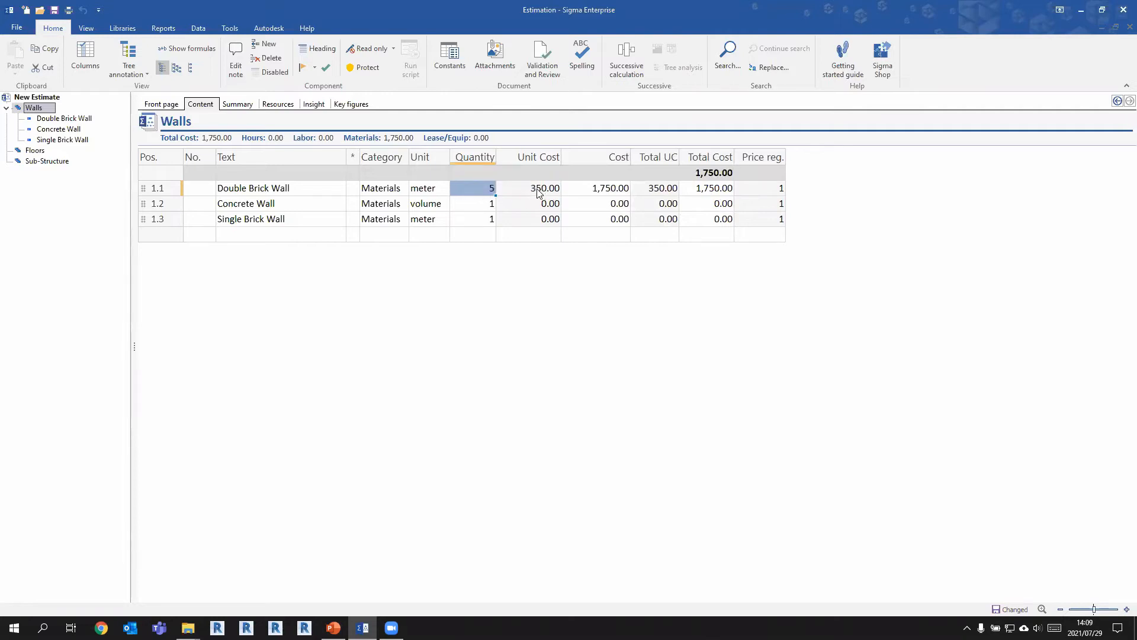
- Set the quantity of Double Brick Wall to 8.5 and clear its unit cost
click(539, 190)
click(729, 189)
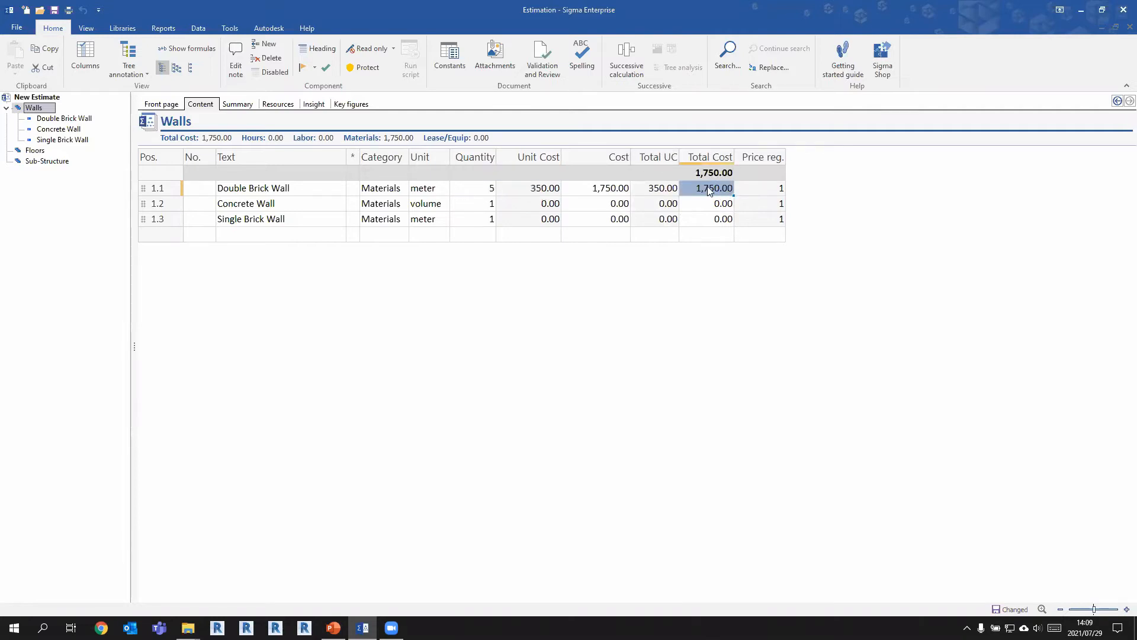
click(487, 190)
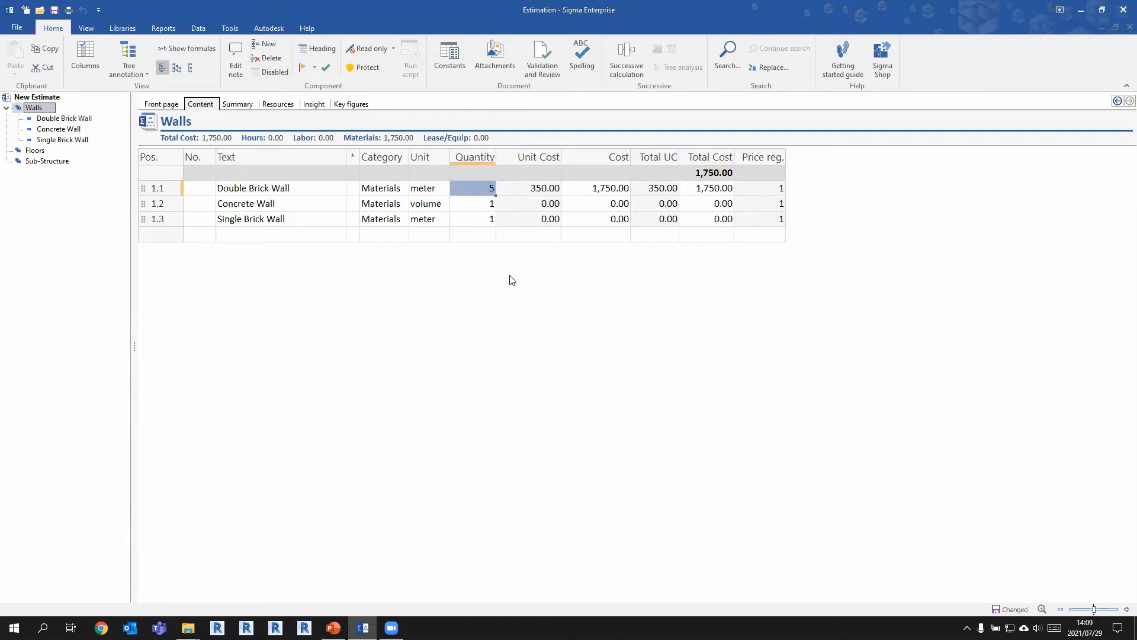
text(8.5)
key(Return)
click(550, 190)
key(Delete)
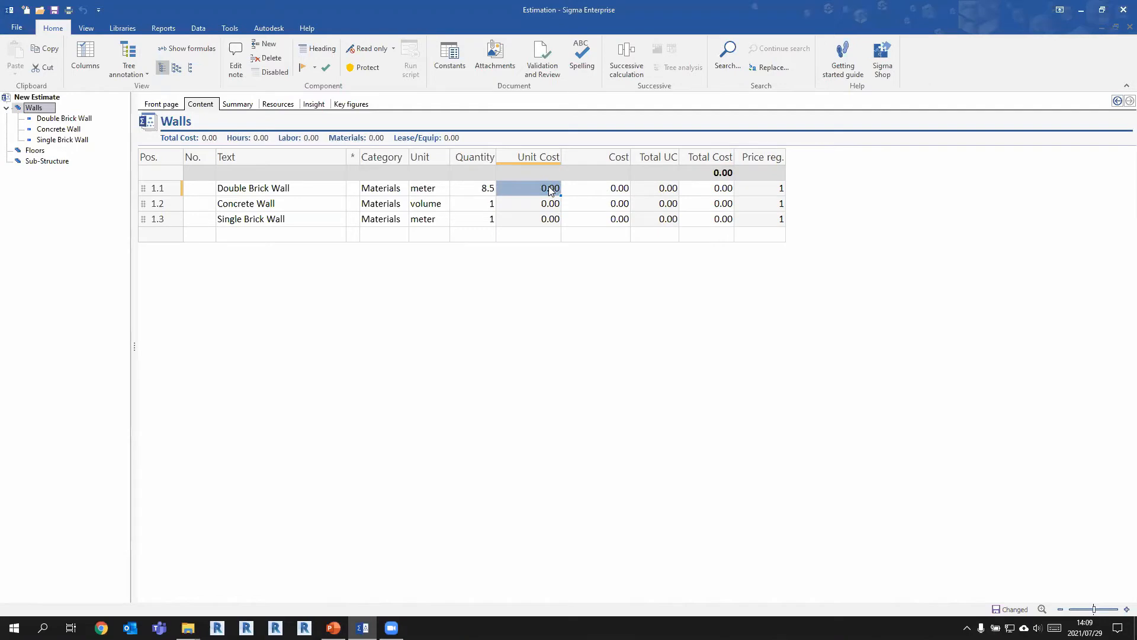
- Open Double Brick Wall and add the sub-components Bricks, Brickforce and Labour to it
click(294, 193)
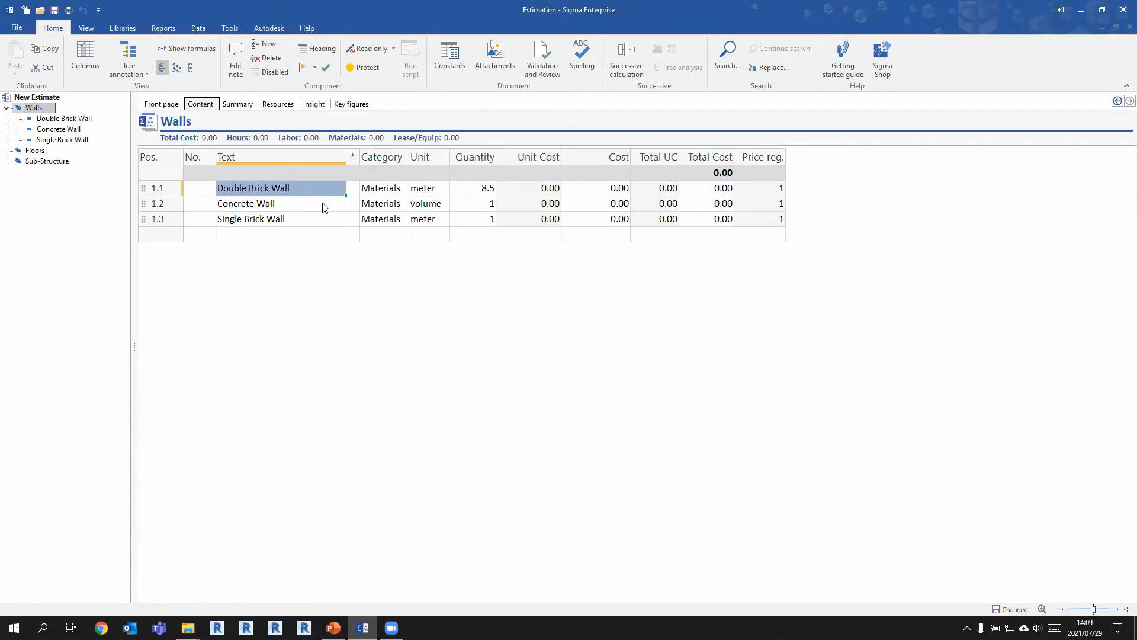
key(Return)
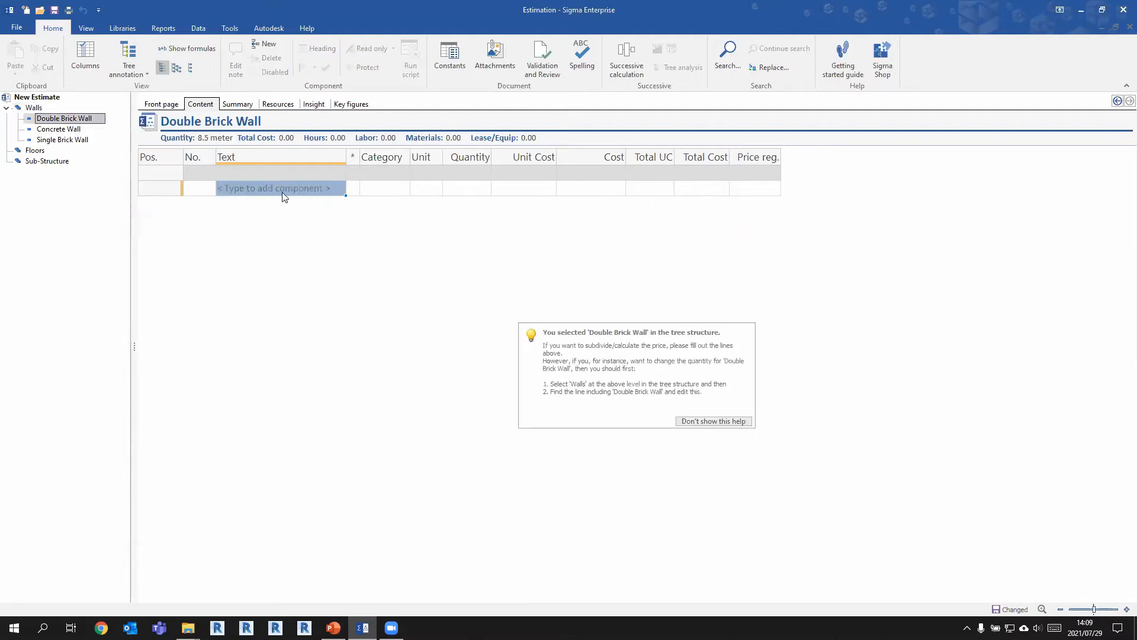
text(Bricks)
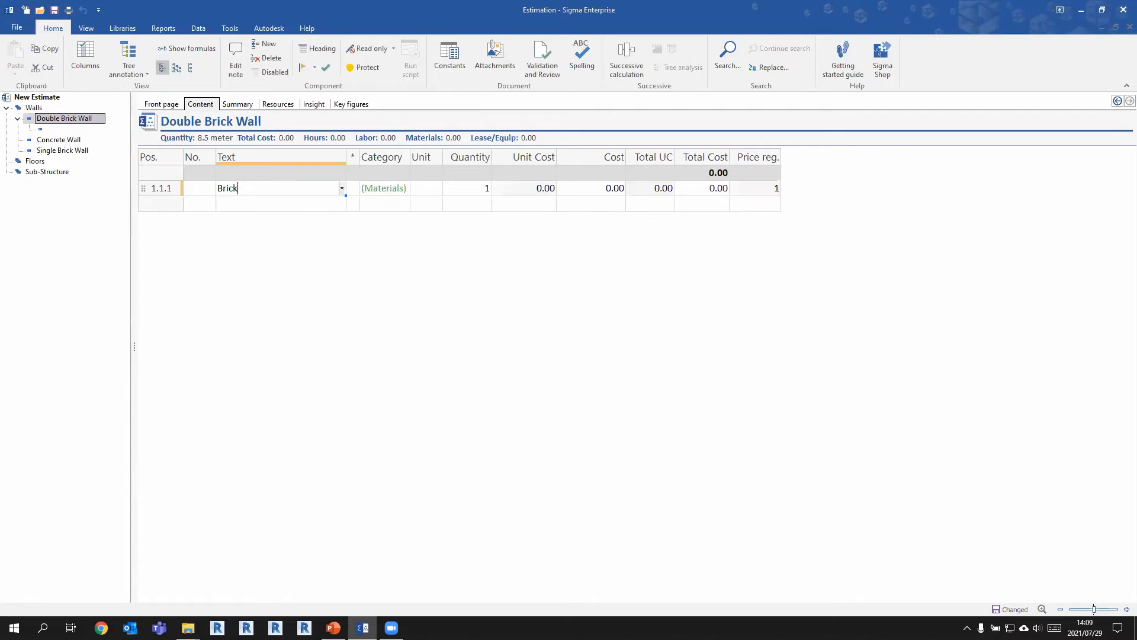
key(Return)
text(Brick)
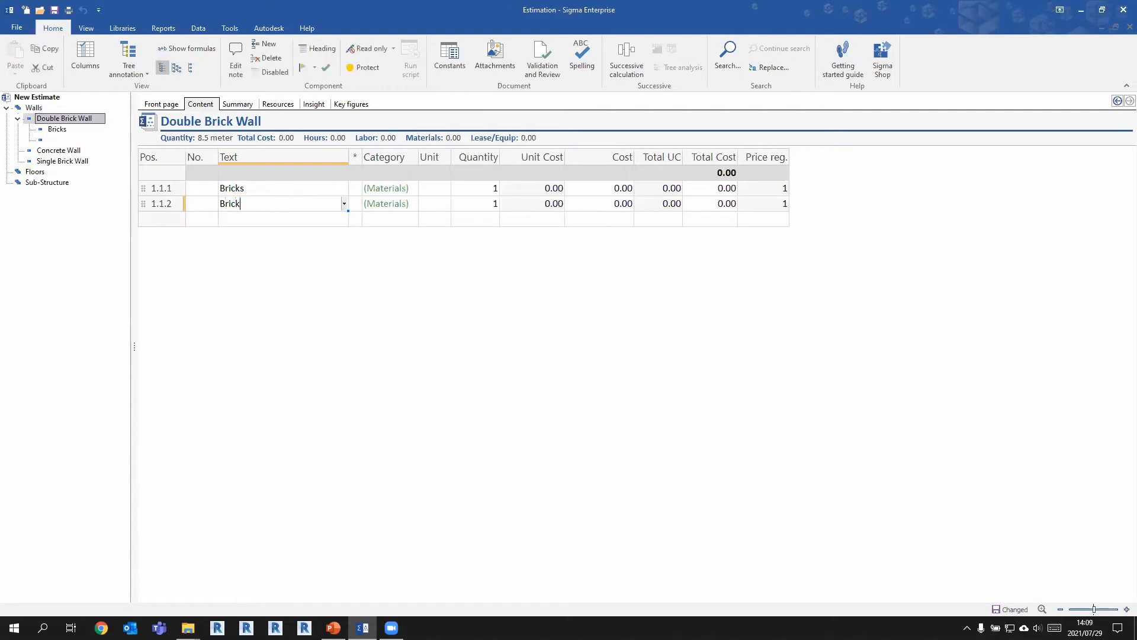
text(force)
key(Return)
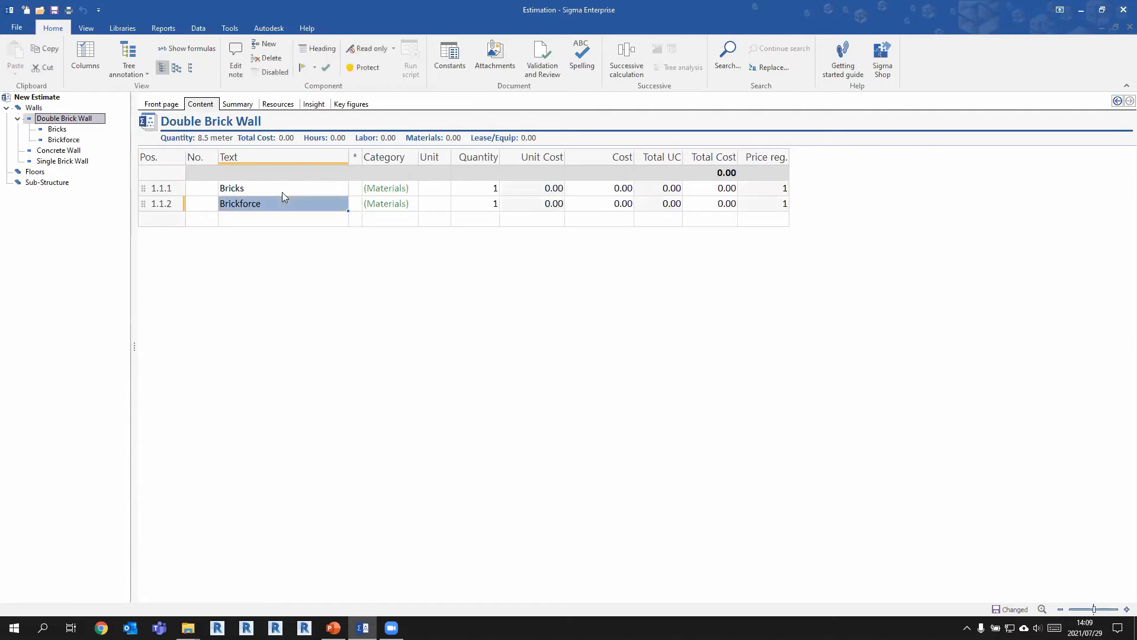
text(Labour)
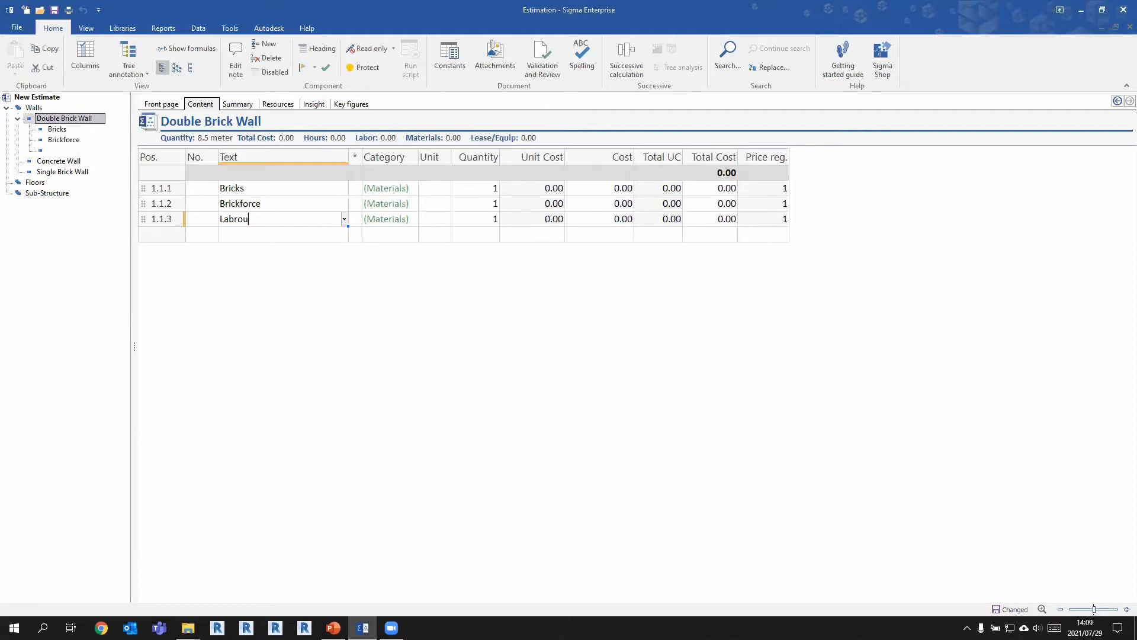
key(Return)
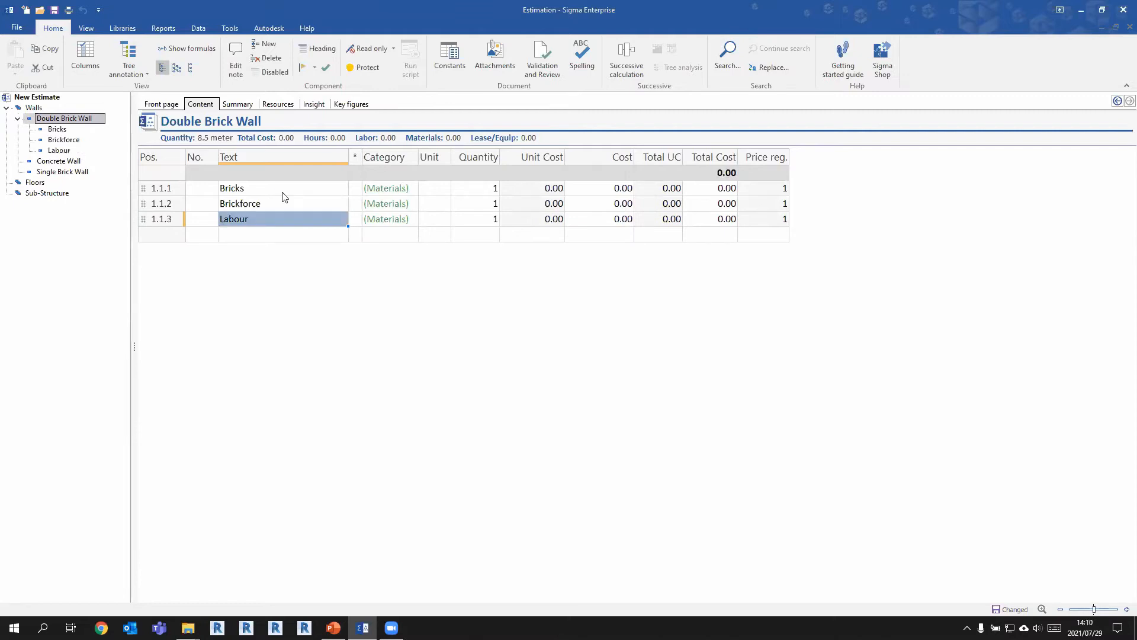
- Return to the Walls level and clear the category of Double Brick Wall
click(388, 187)
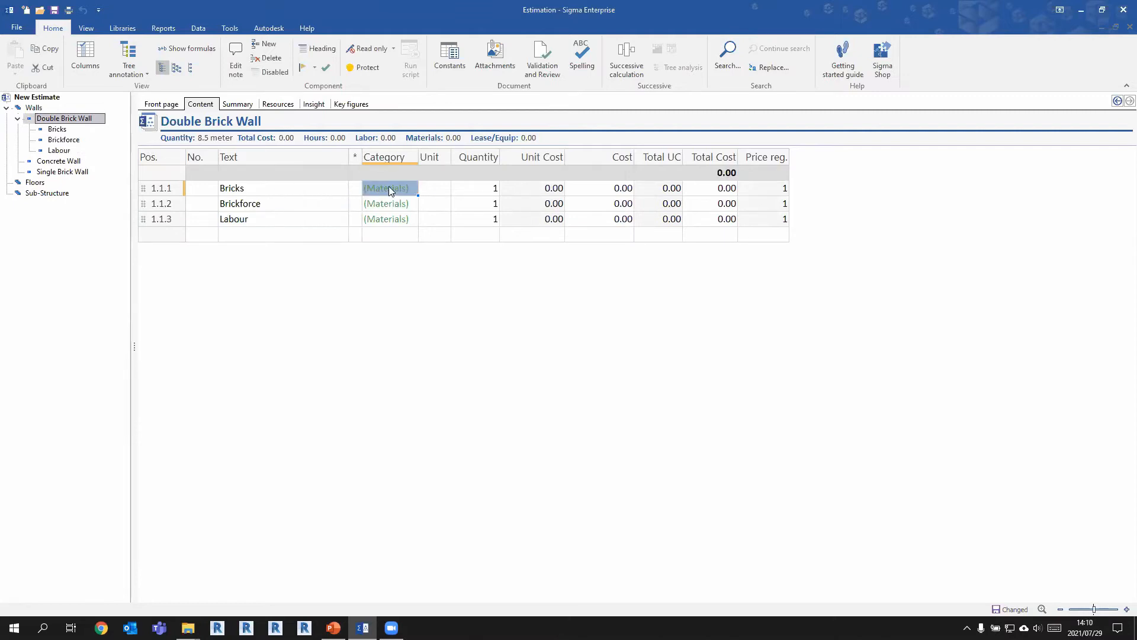
click(39, 109)
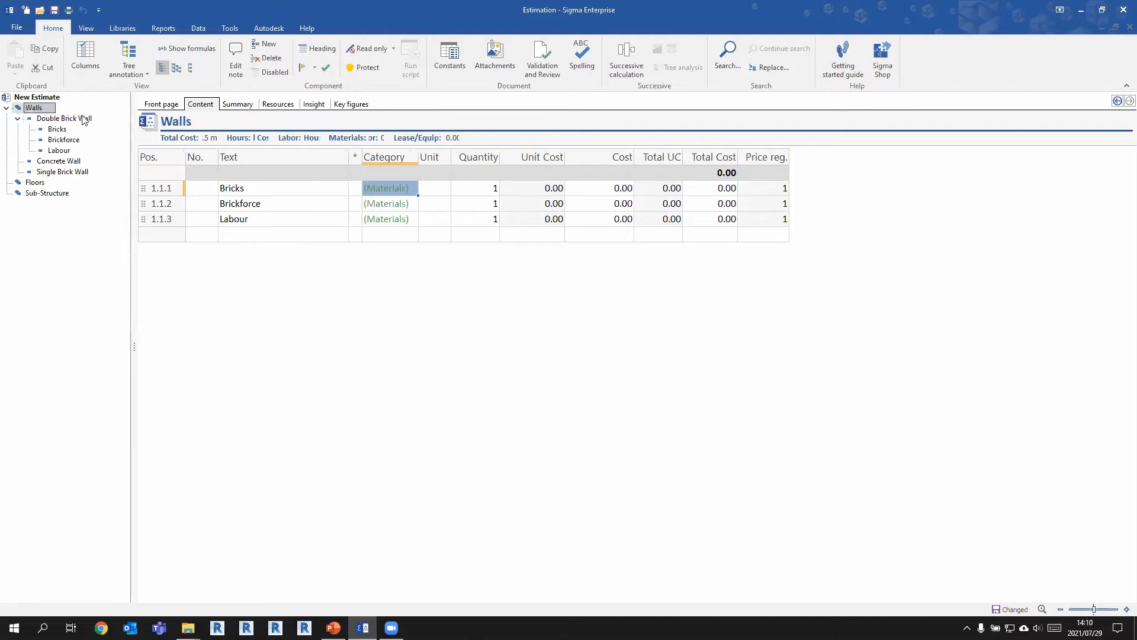
click(381, 189)
key(Delete)
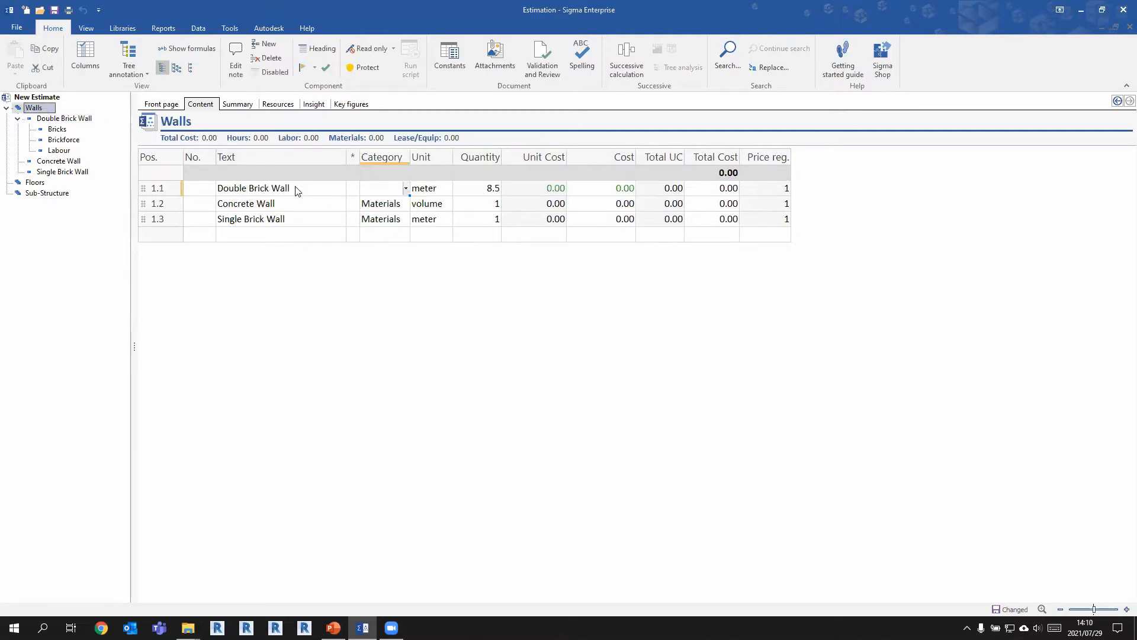
- Inside Double Brick Wall, set the category of Bricks and Brickforce to Materials and that of Labour to Labour
click(297, 188)
double_click(299, 188)
click(389, 189)
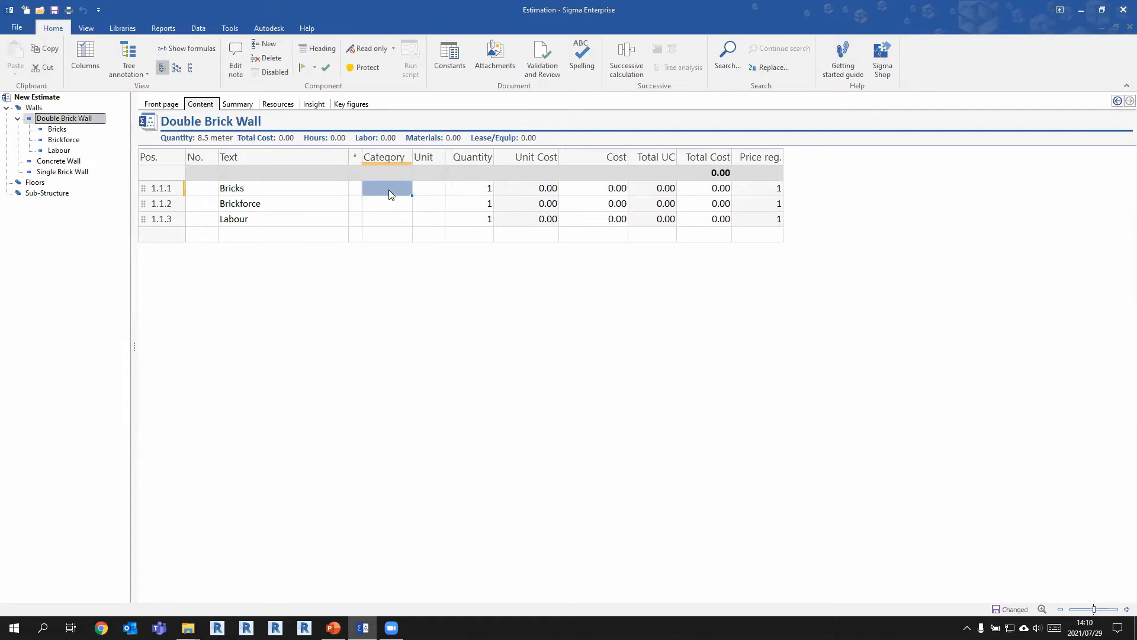
text(Materials)
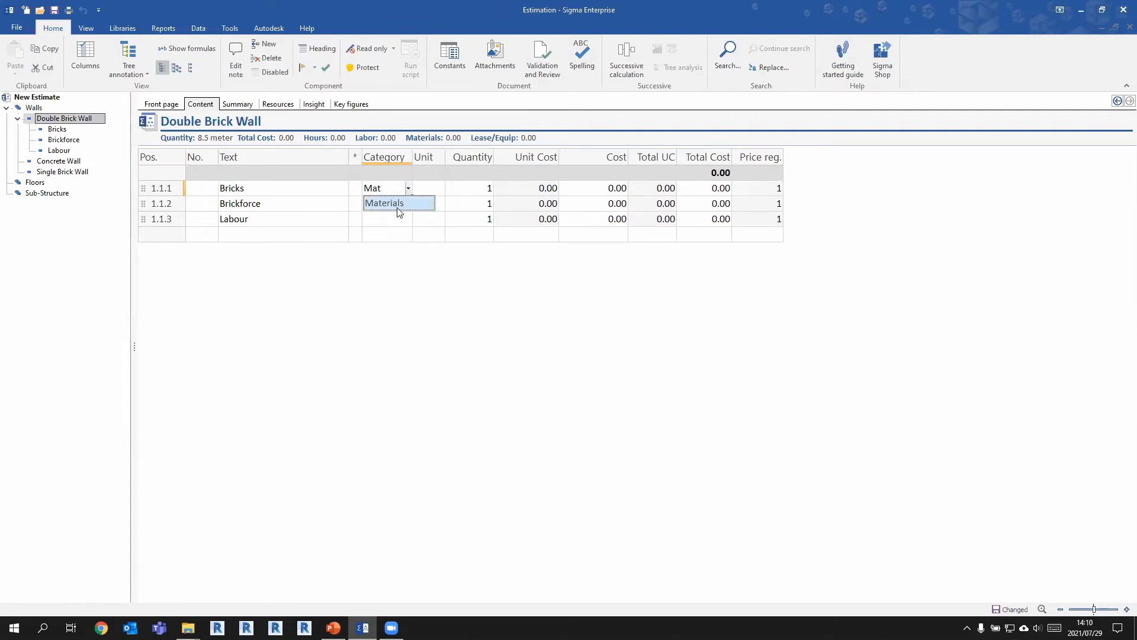
click(395, 205)
text(Materials)
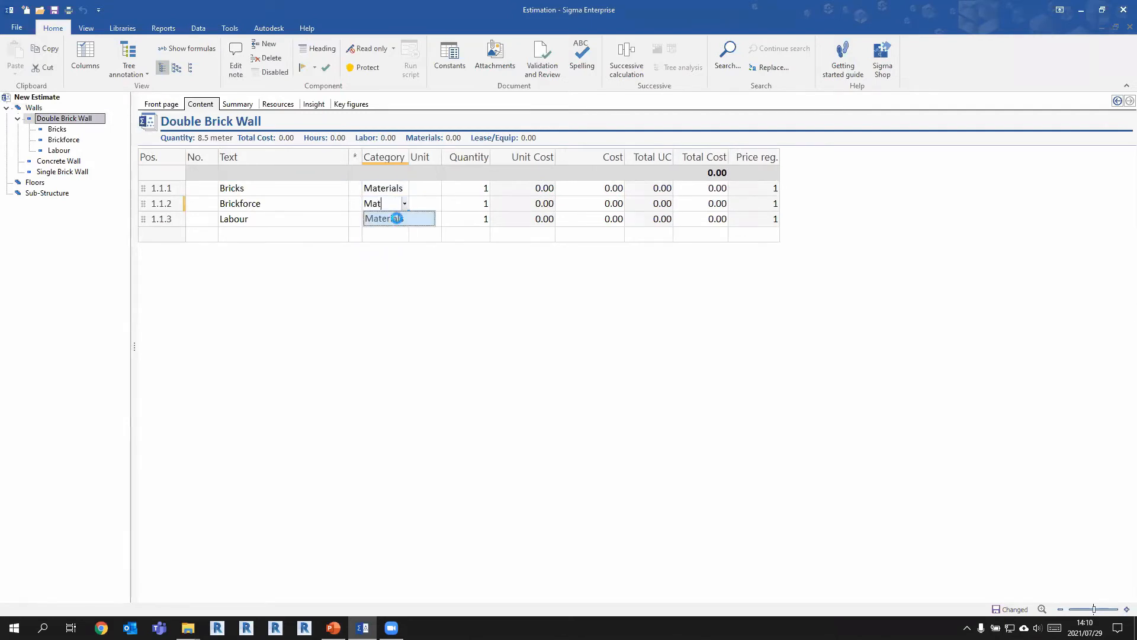
click(385, 218)
text(La)
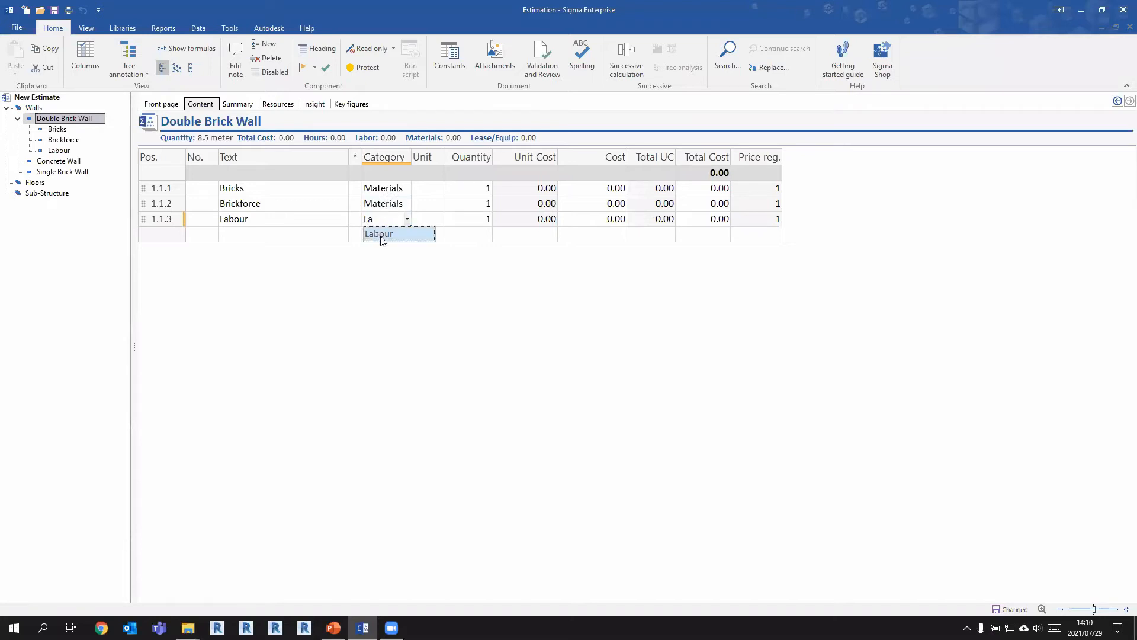
click(379, 234)
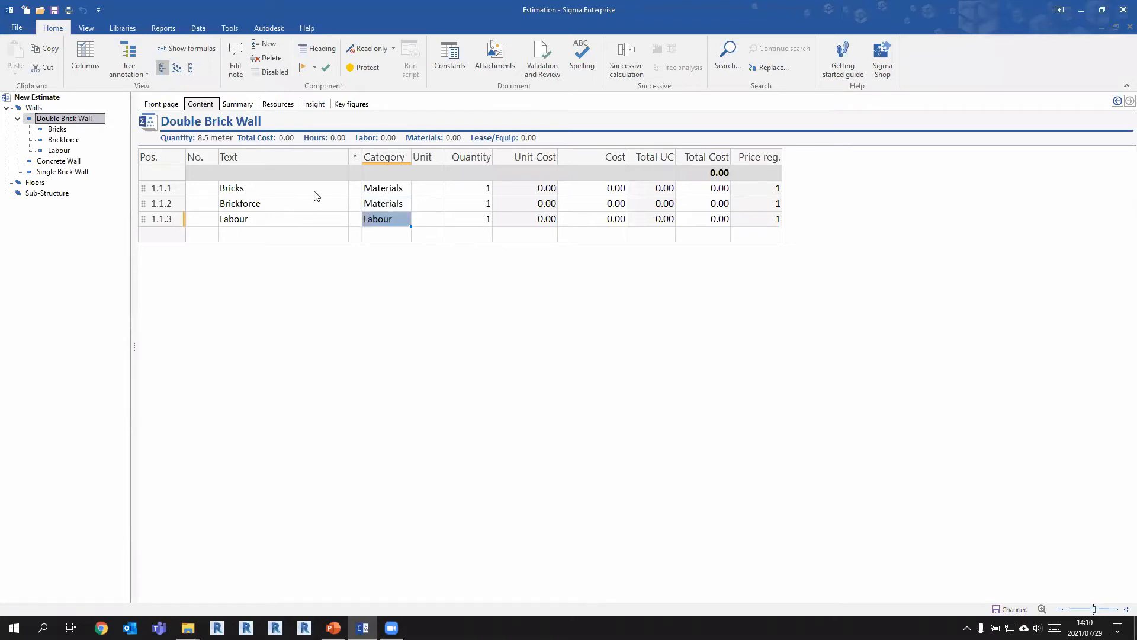
- Set the quantity of Bricks to 10 and the quantity of Labour to 0.5
click(462, 188)
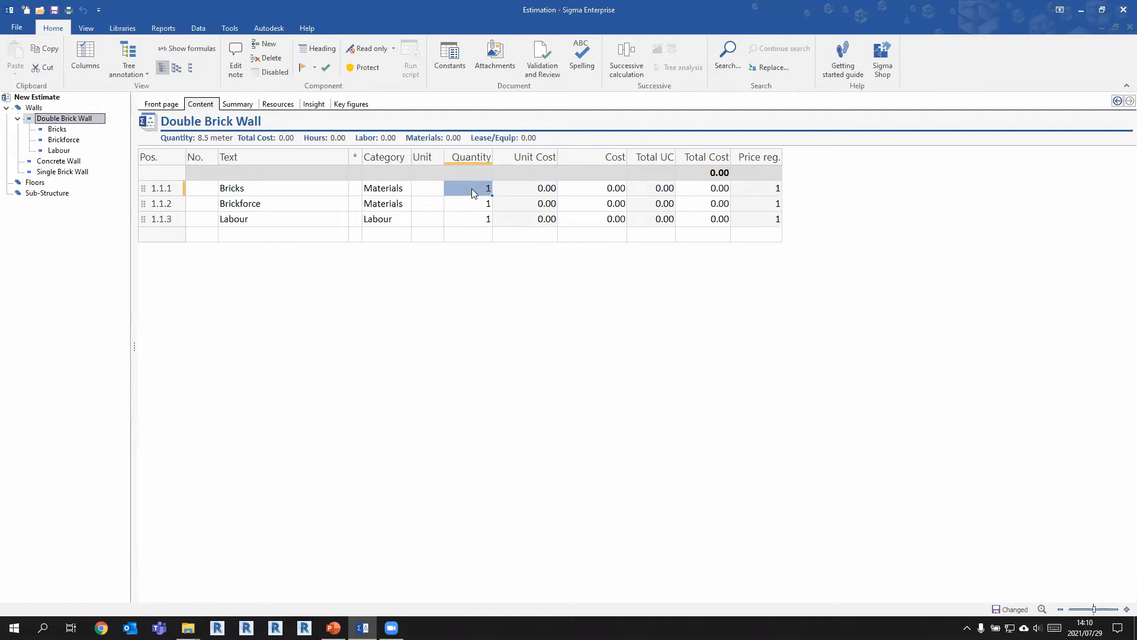
text(10)
key(Return)
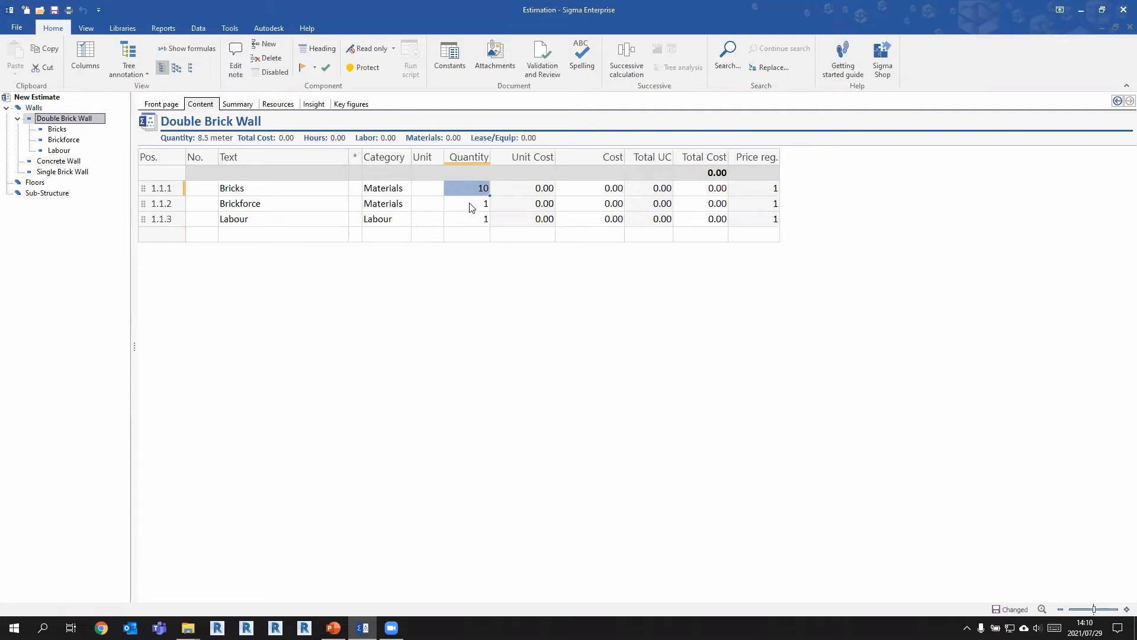
click(472, 207)
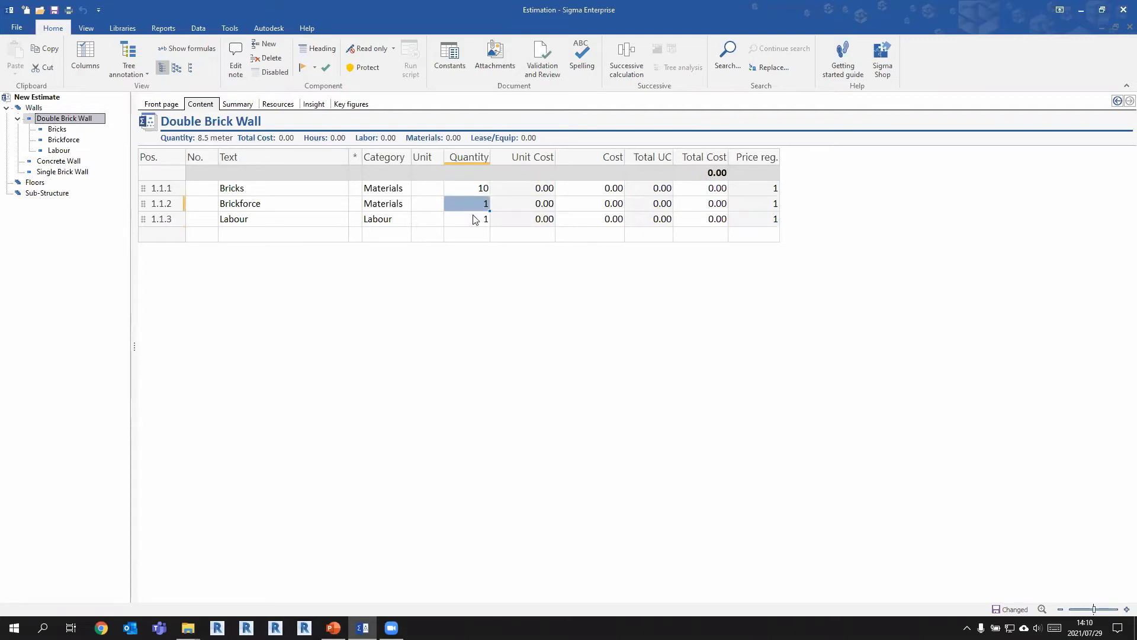
click(475, 222)
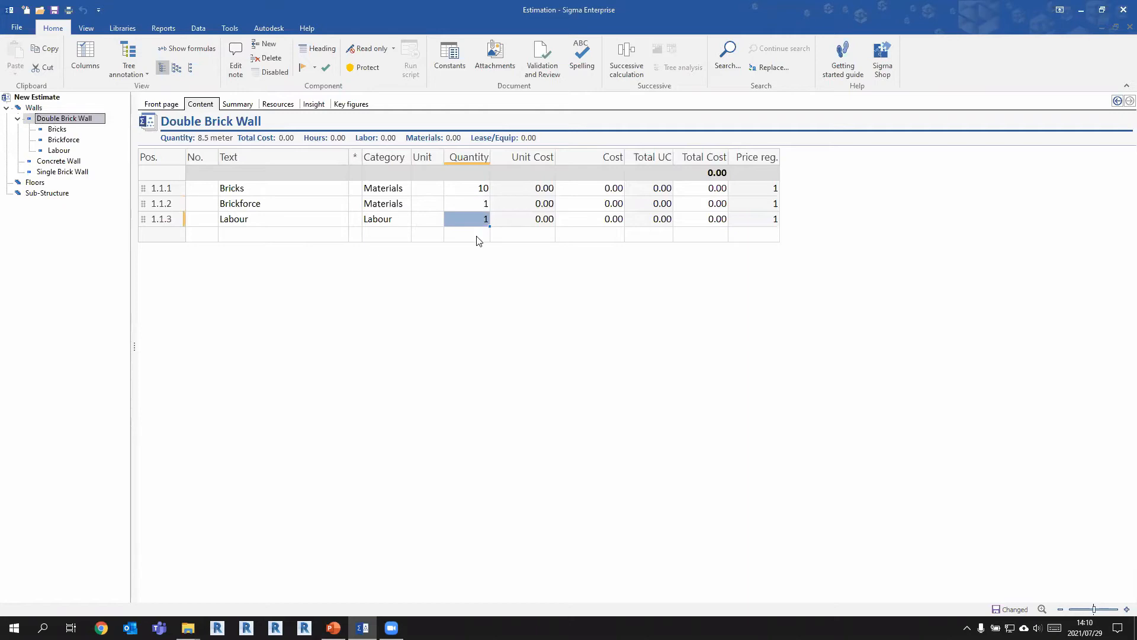
text(0.5)
key(Return)
- Set the unit of Bricks and Brickforce to meter and the unit of Labour to each
click(422, 190)
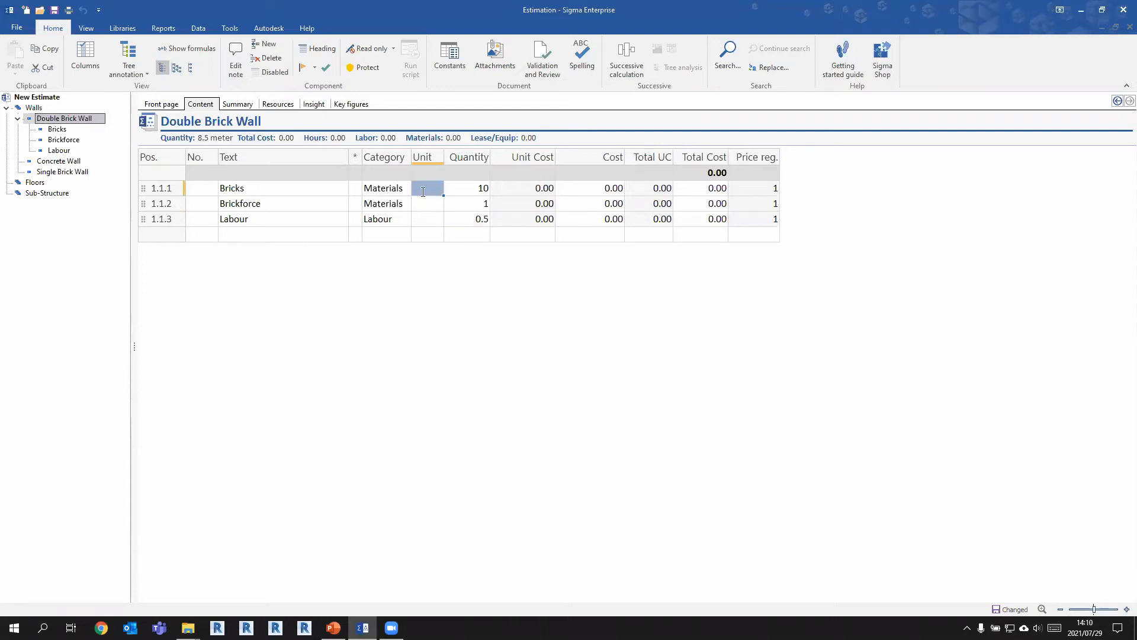
text(me)
click(425, 204)
click(424, 203)
text(me)
click(424, 219)
click(423, 218)
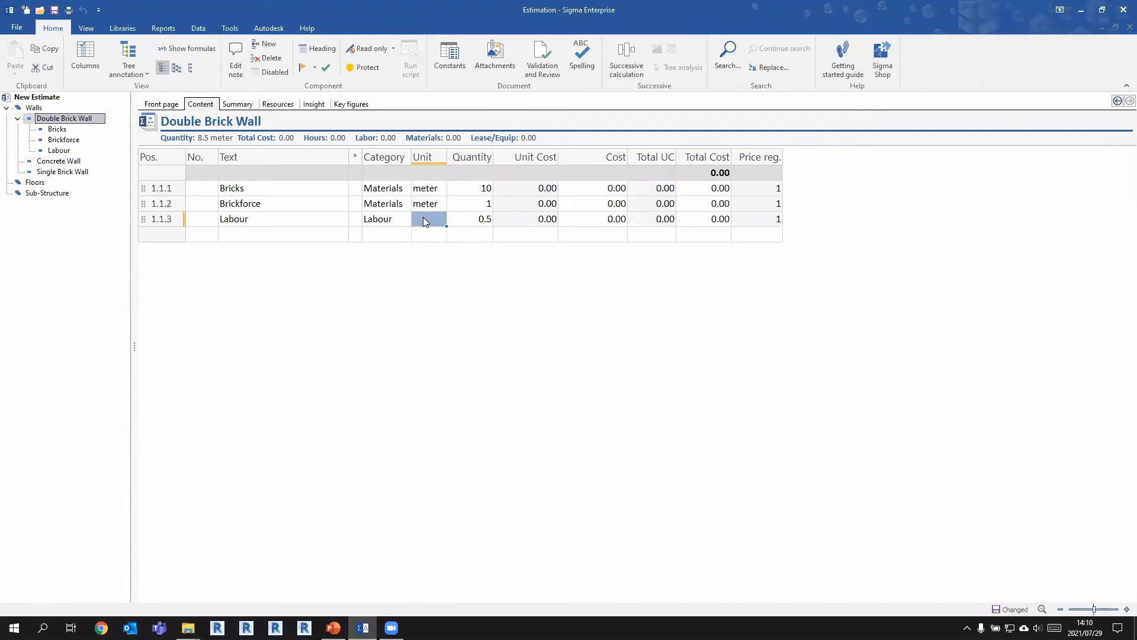
text(h)
key(BackSpace)
text(e)
key(Down)
key(Return)
- Enter unit costs of 150 for Bricks, 25 for Brickforce and 750 for Labour
click(535, 195)
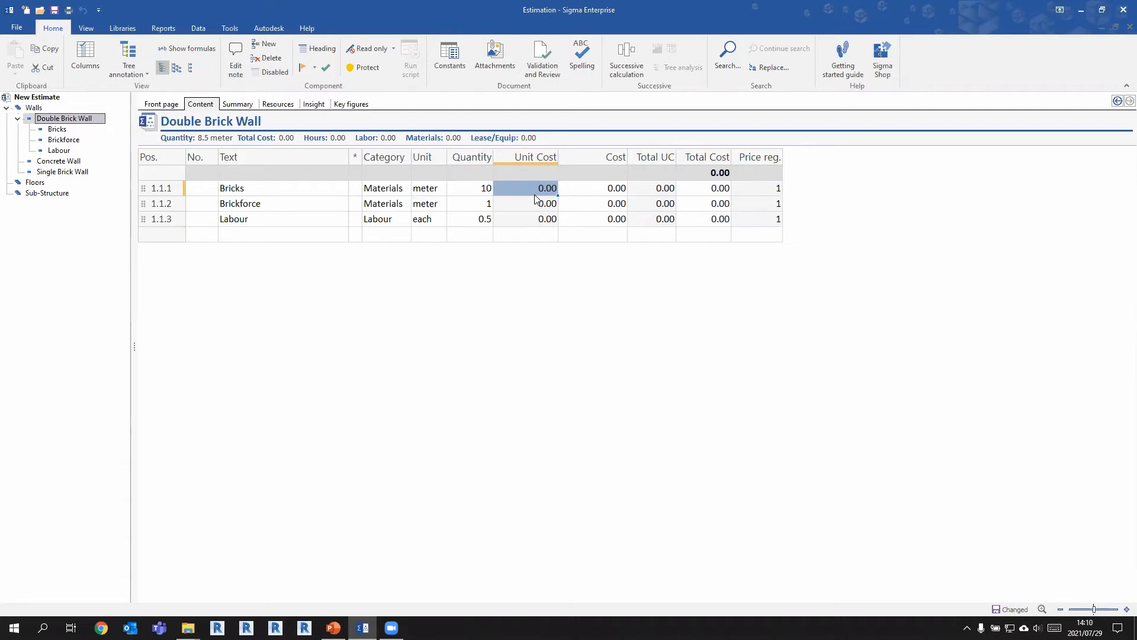
text(150)
key(Return)
key(Down)
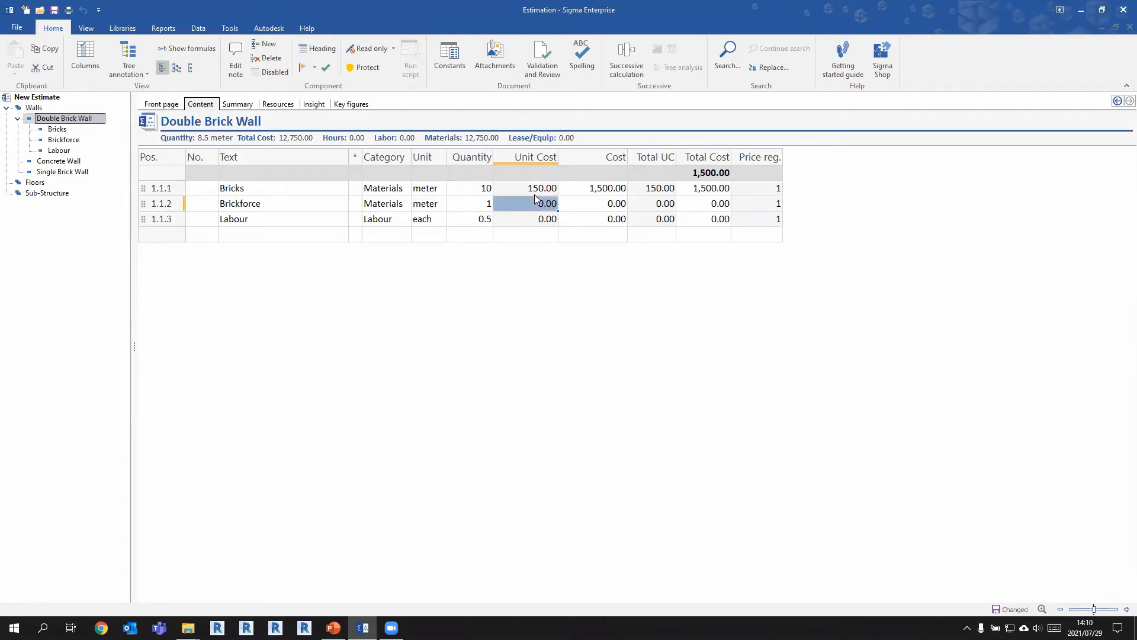
text(25)
key(Return)
key(Down)
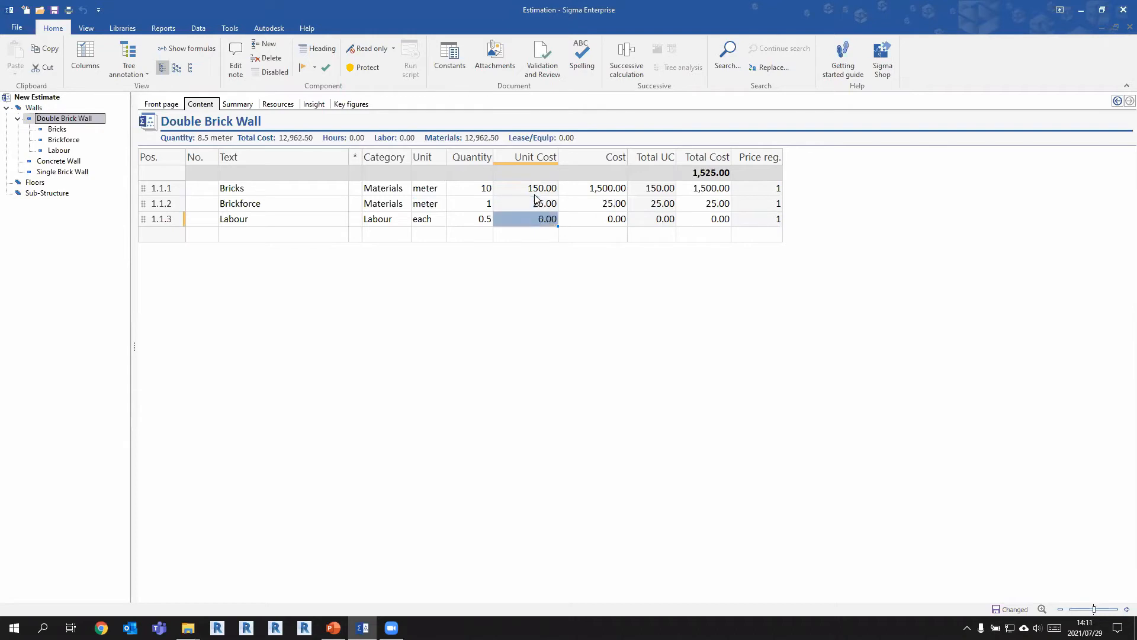
text(750)
key(Return)
- Inside Concrete Wall, add the sub-components Concrete, Labour and Delivery
click(33, 108)
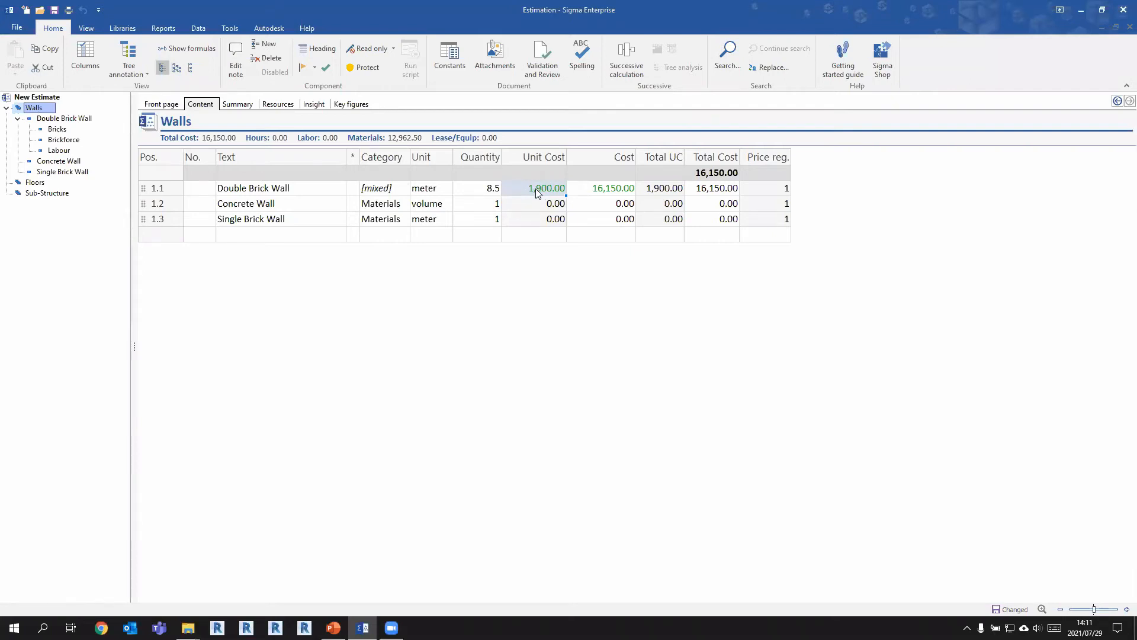
click(63, 120)
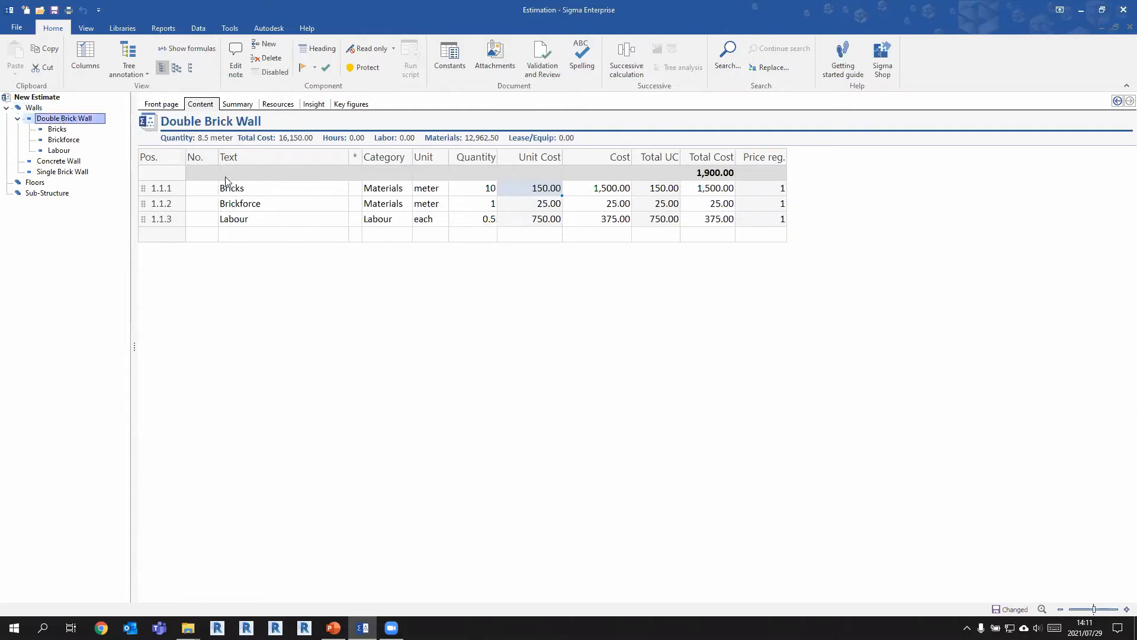
click(34, 108)
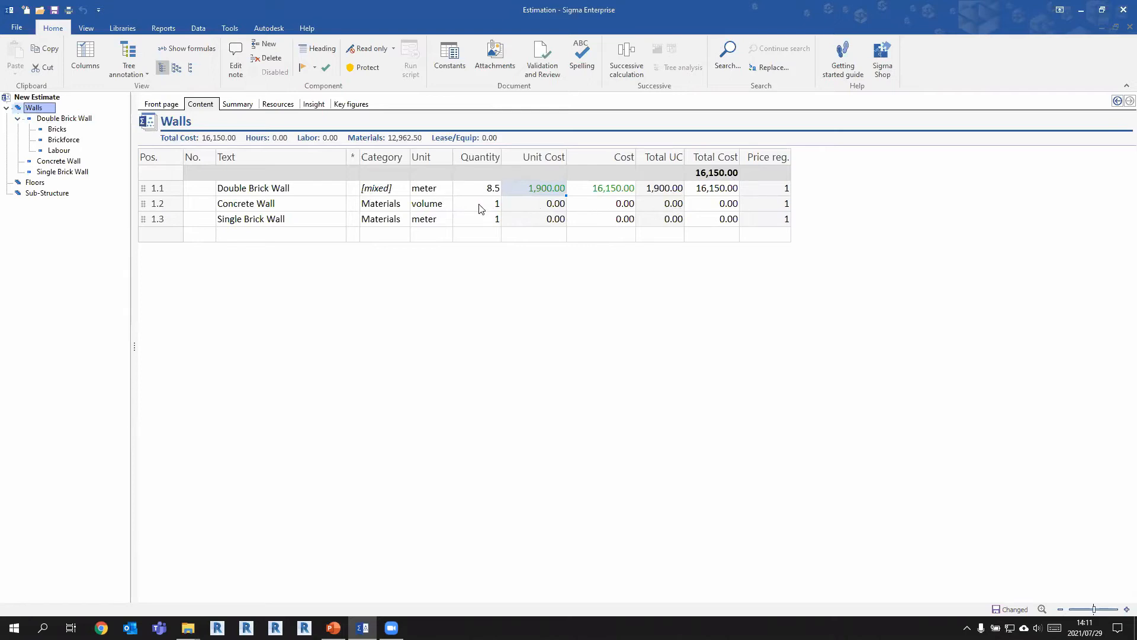
double_click(255, 206)
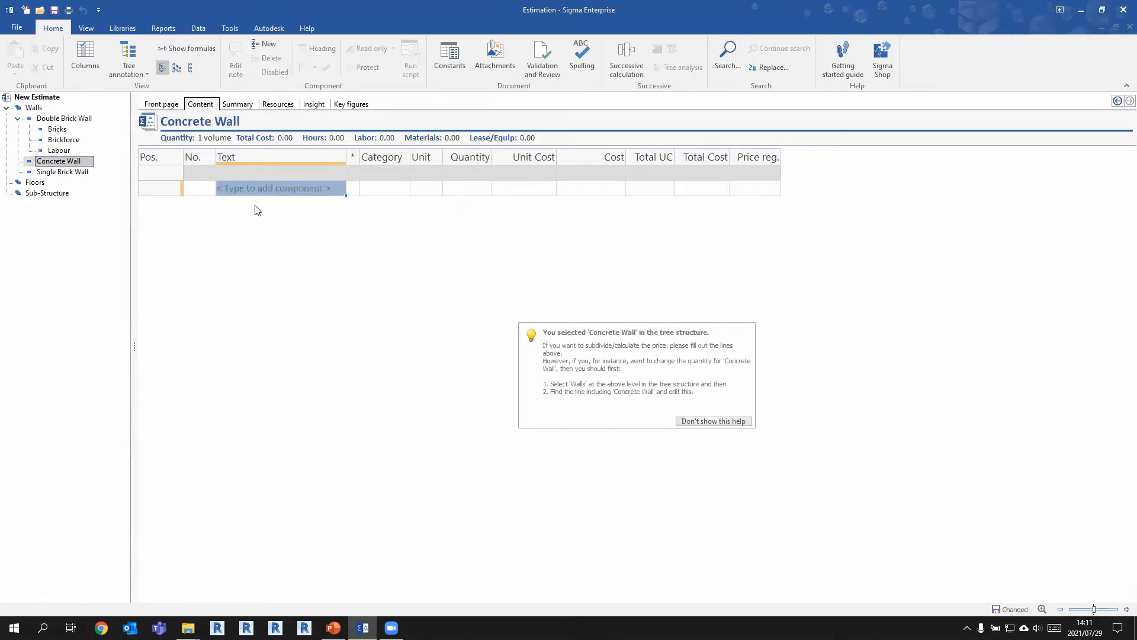
text(Concr)
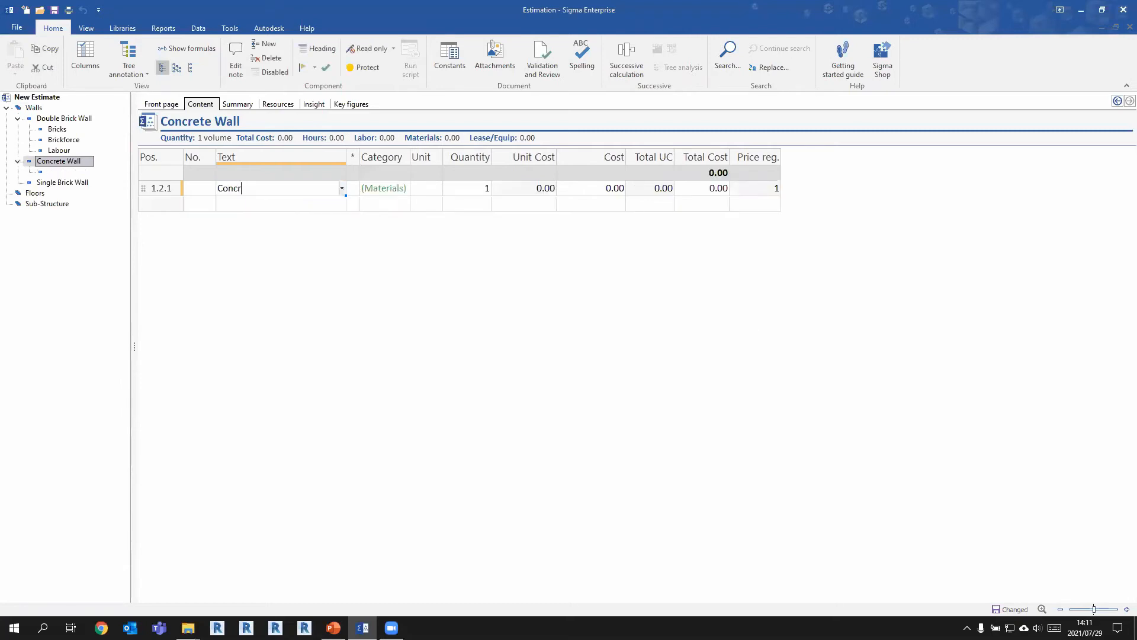
text(ete)
key(Return)
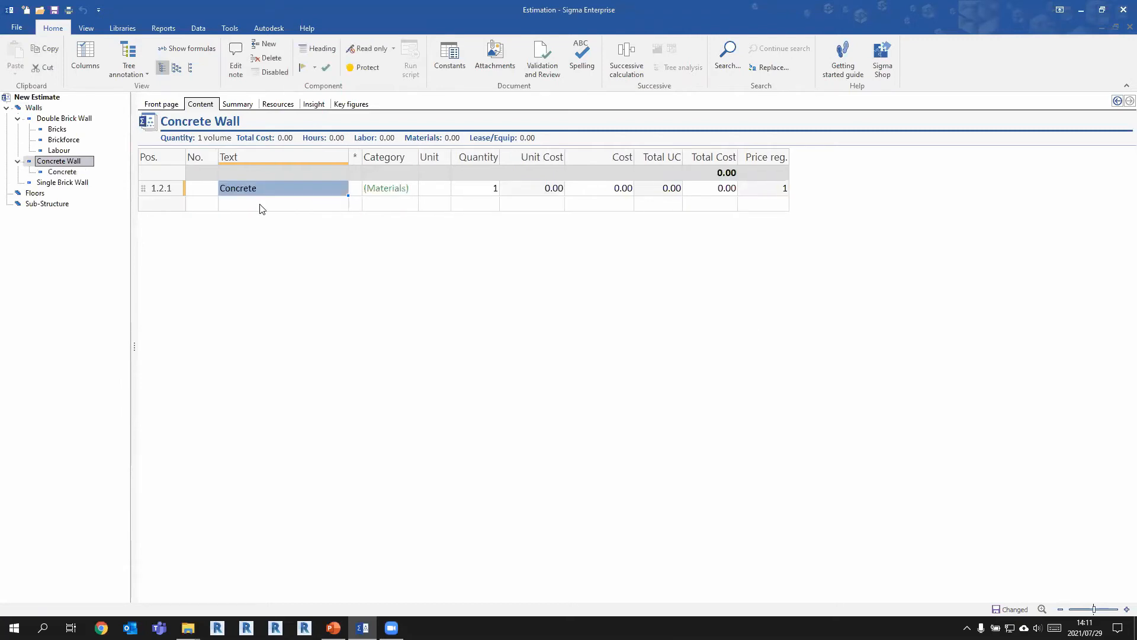
text(Labour)
key(Return)
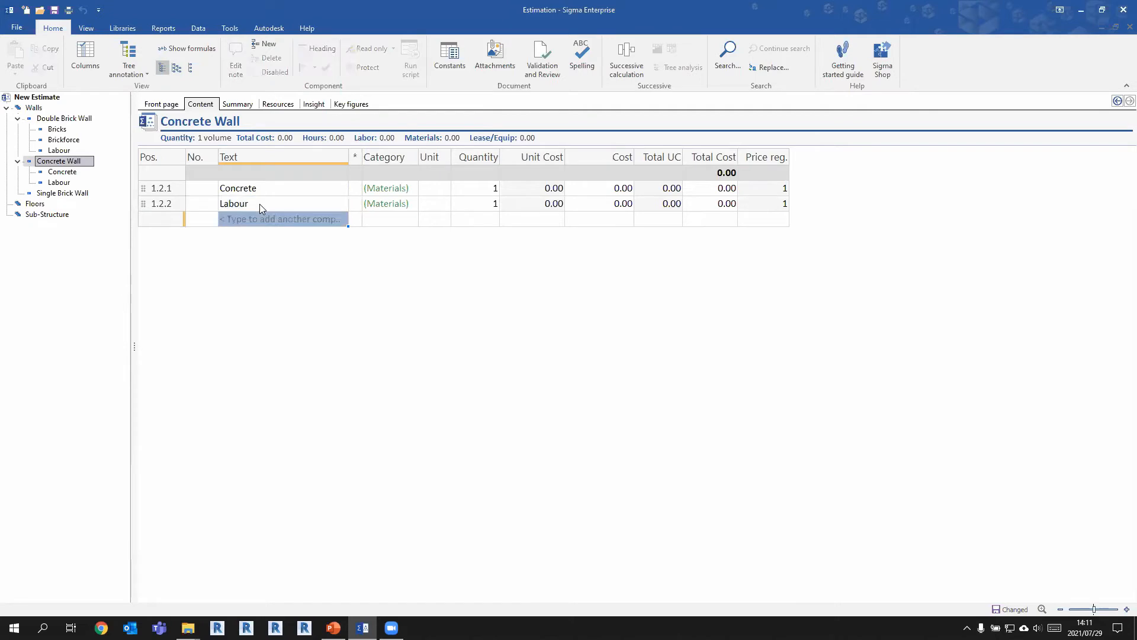
text(Delivery)
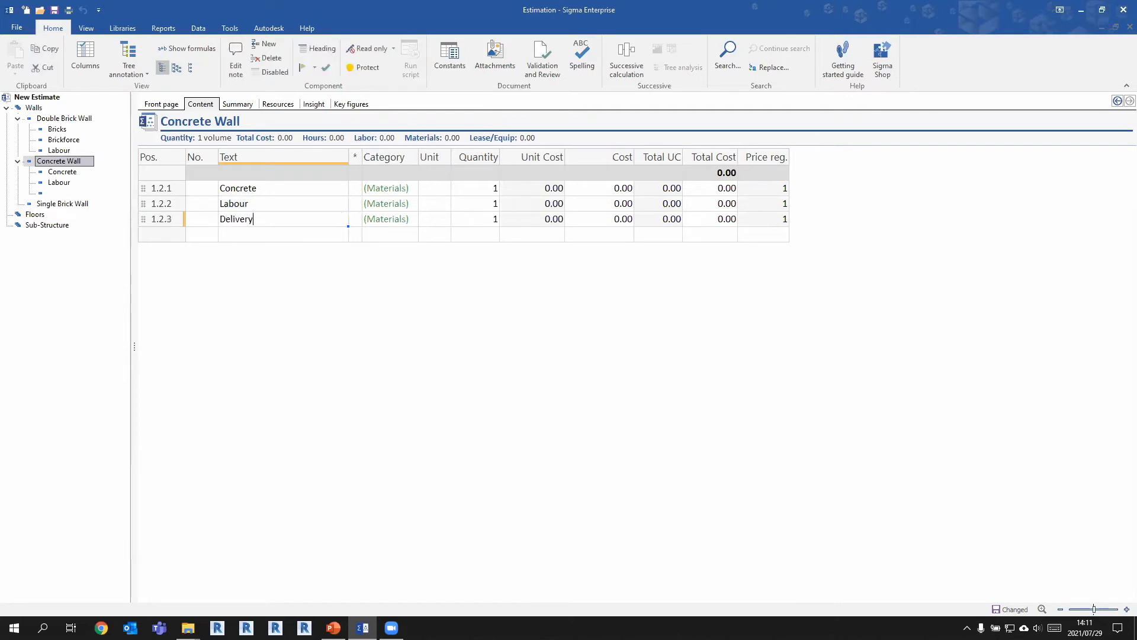
key(Return)
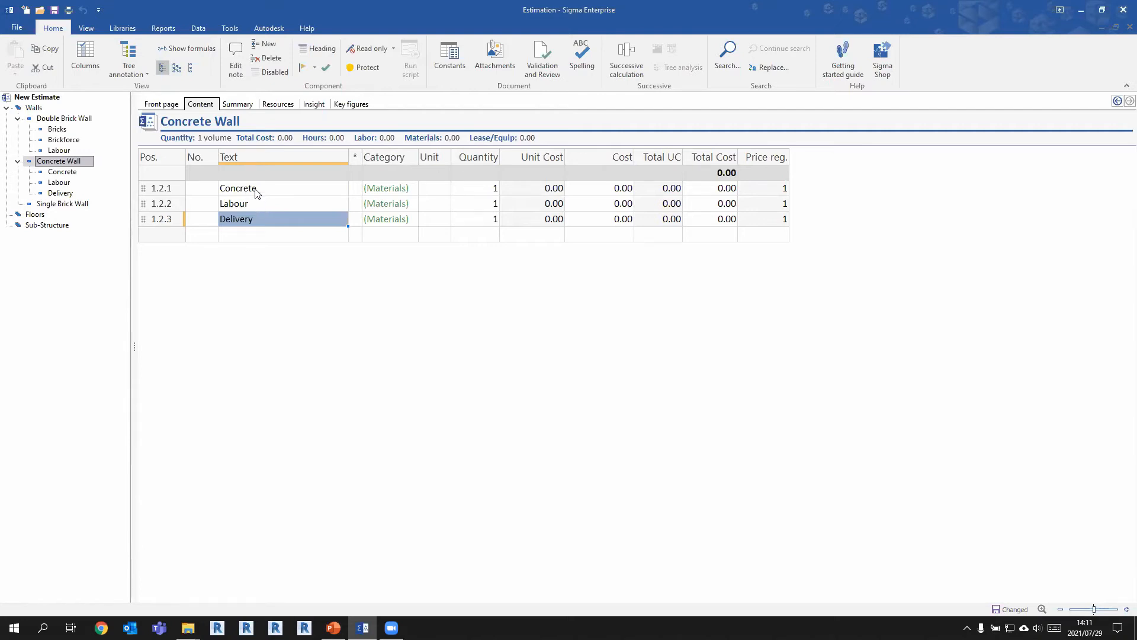
- Break the Concrete component of Concrete Wall down into Sand, Cement and Water
click(255, 189)
double_click(256, 188)
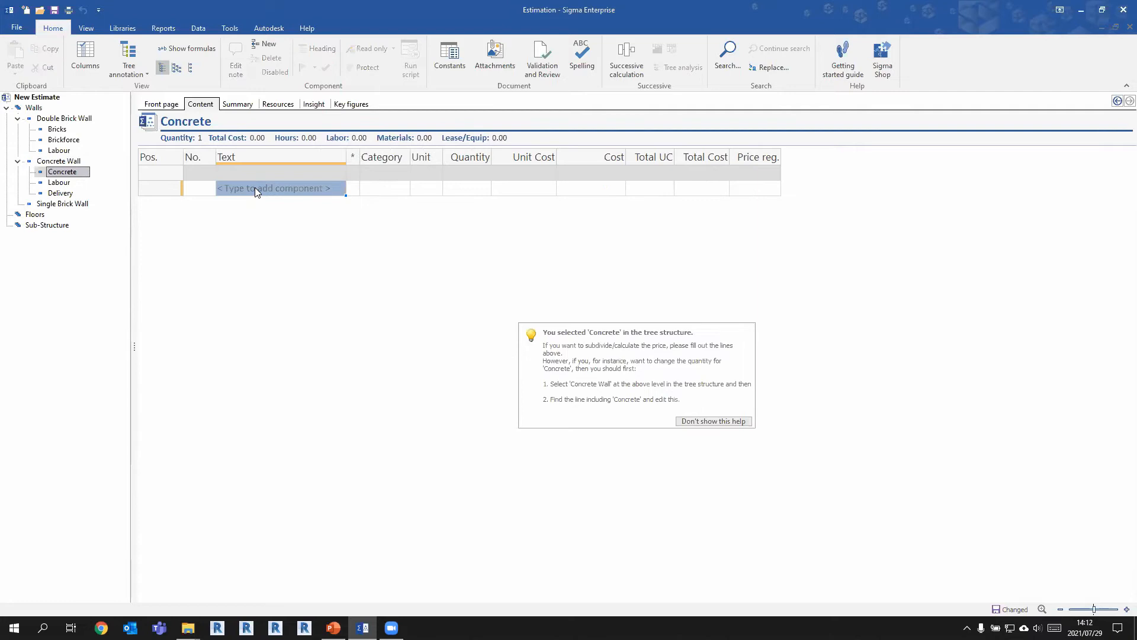
text(Sand)
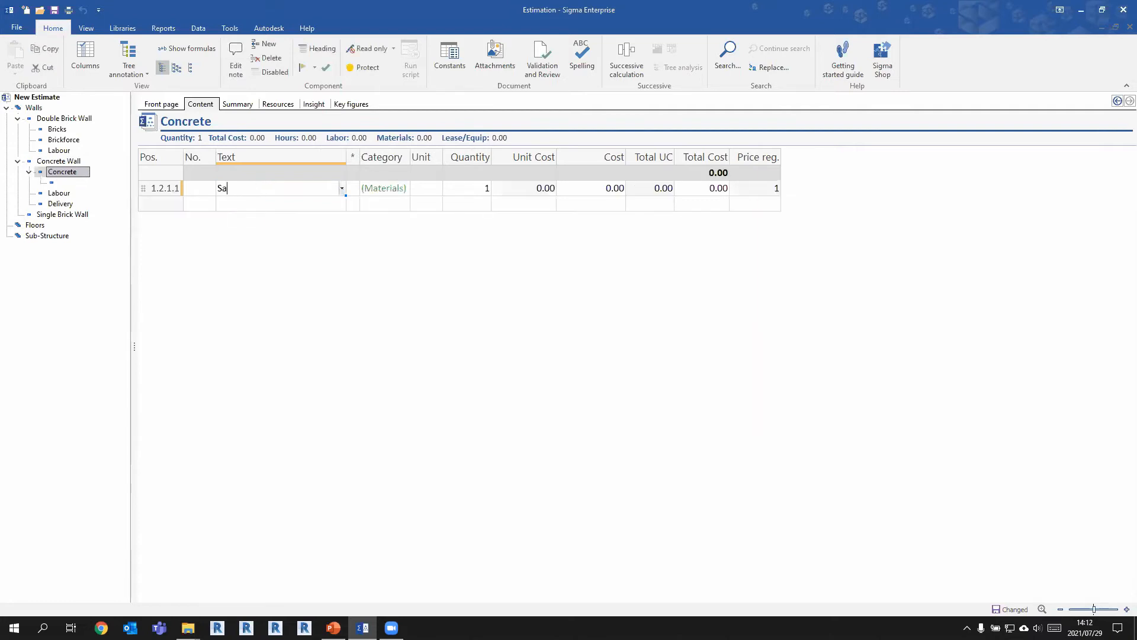
key(Return)
key(Down)
text(Cement)
key(Return)
key(Down)
text(Water)
key(Return)
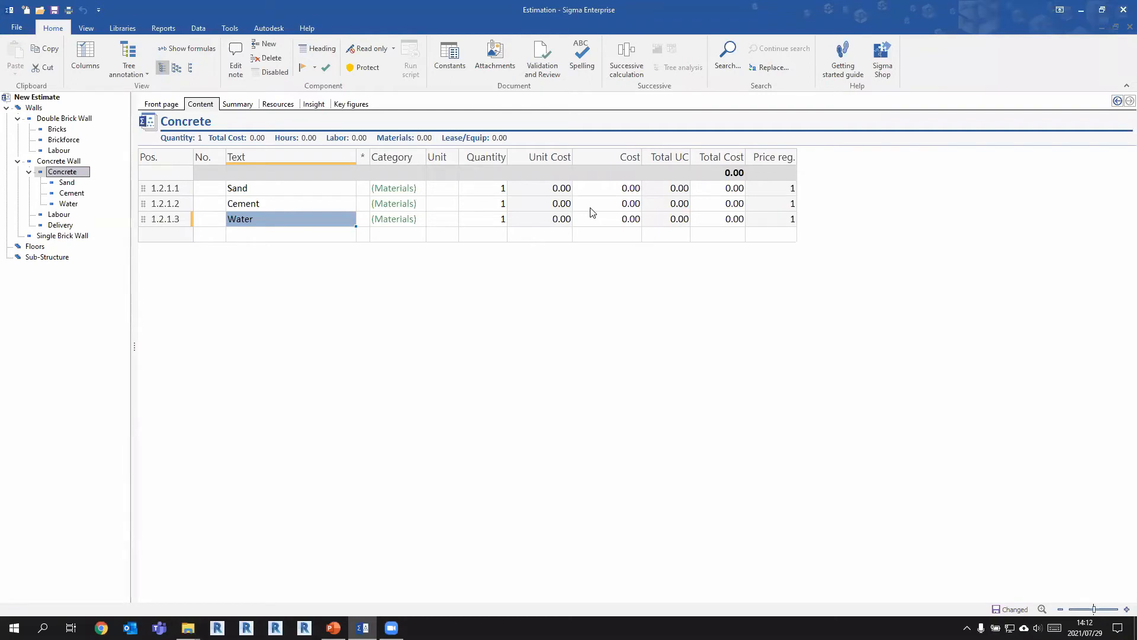
- In Walls, set the quantity of Concrete Wall to 255 and reopen its Concrete breakdown
click(59, 161)
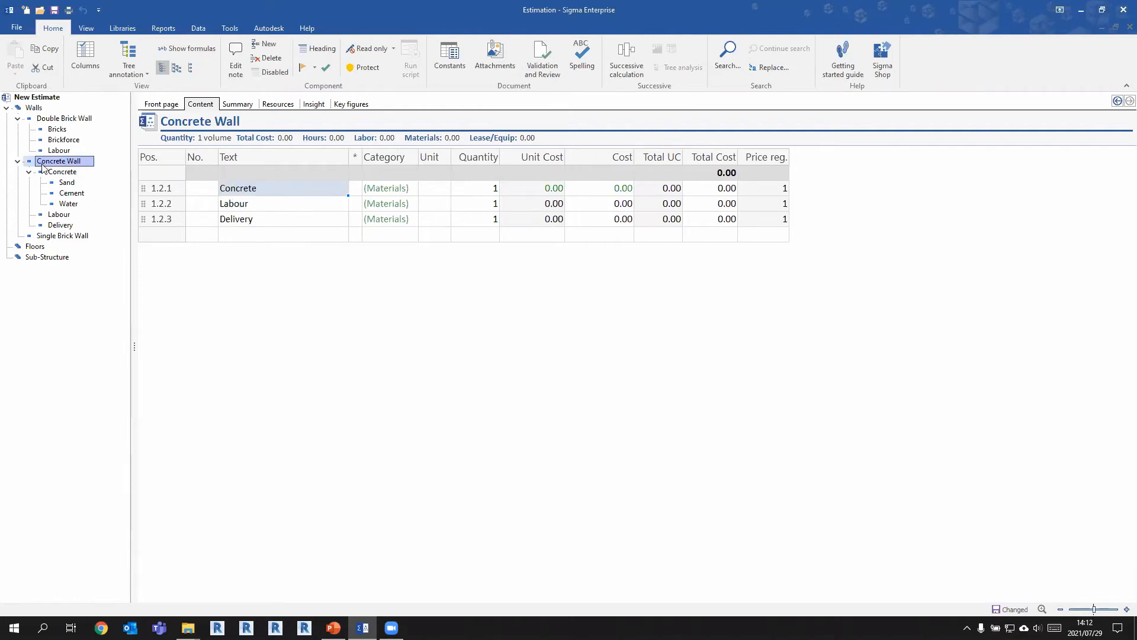
click(33, 108)
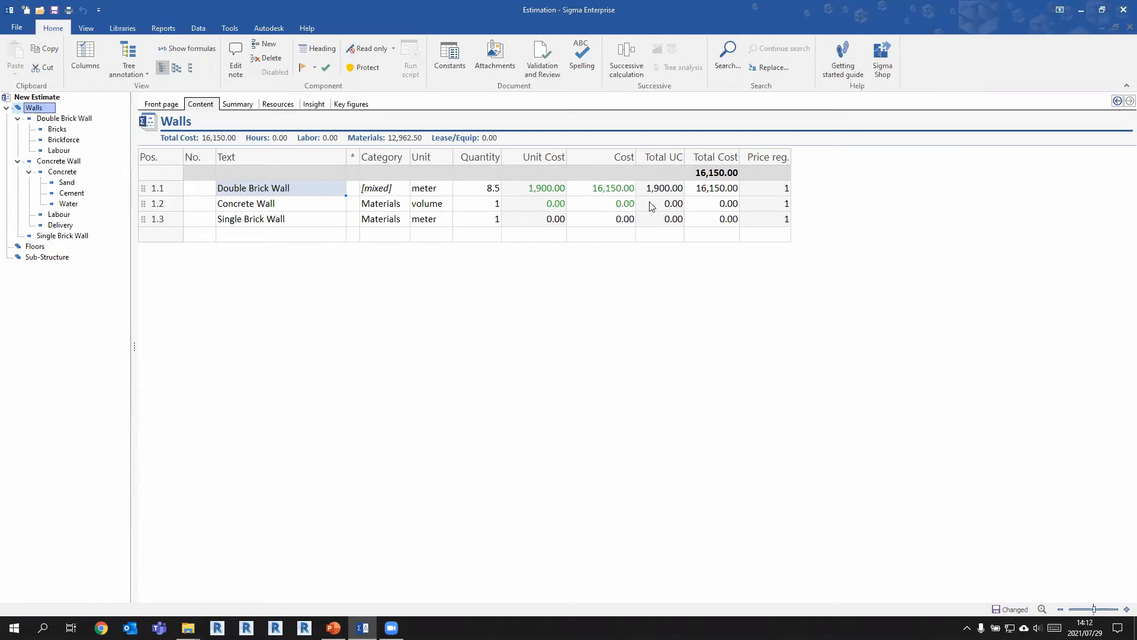
click(478, 207)
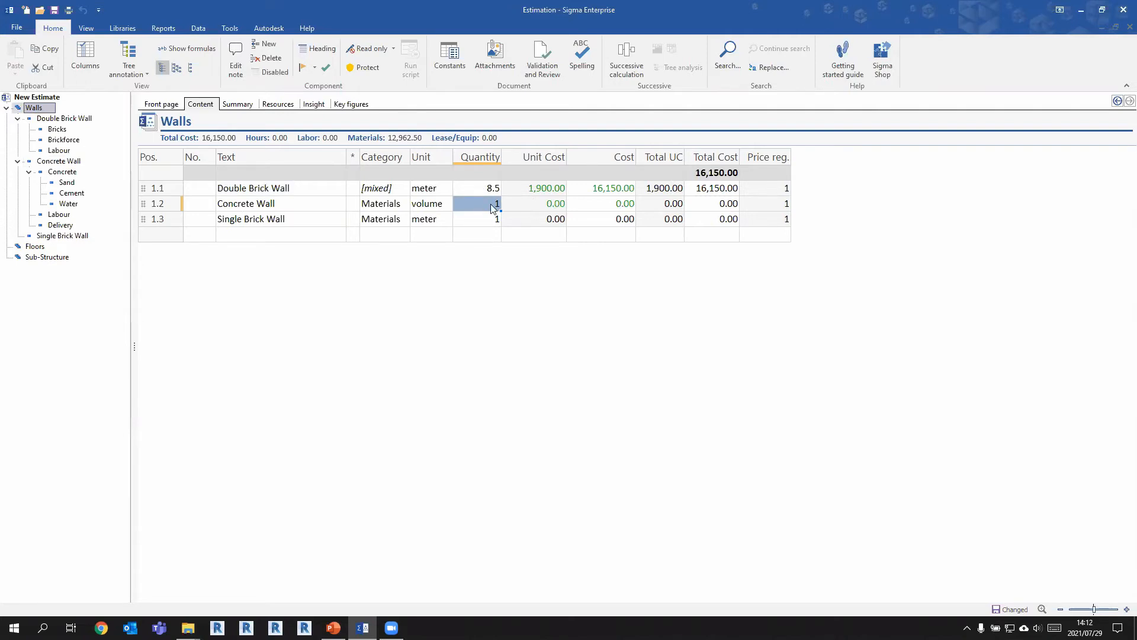
text(255)
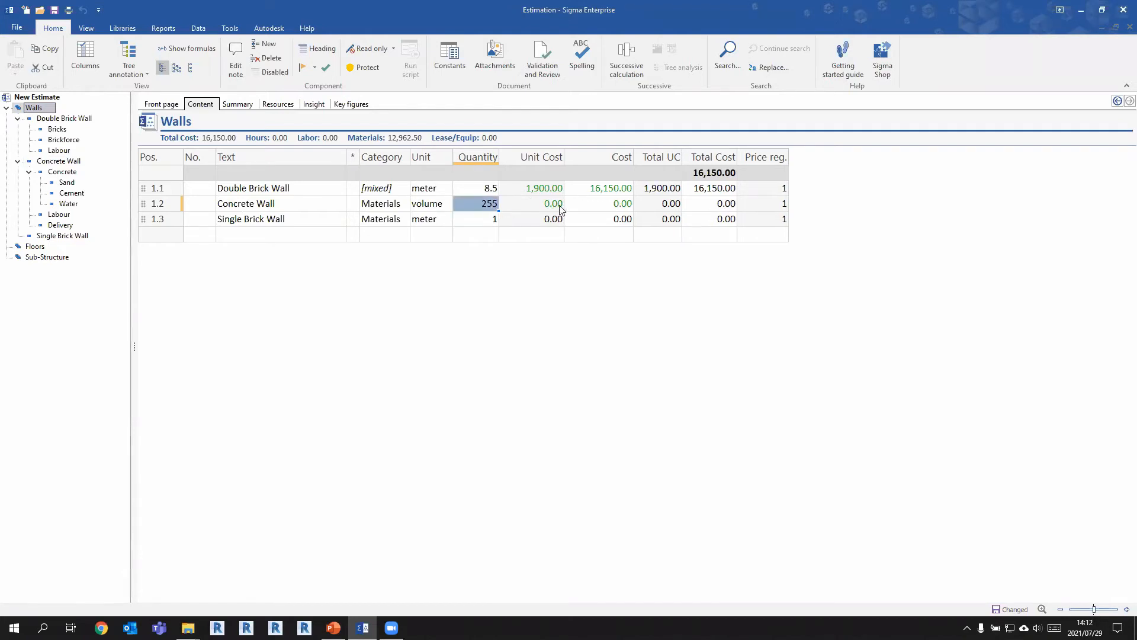
click(62, 172)
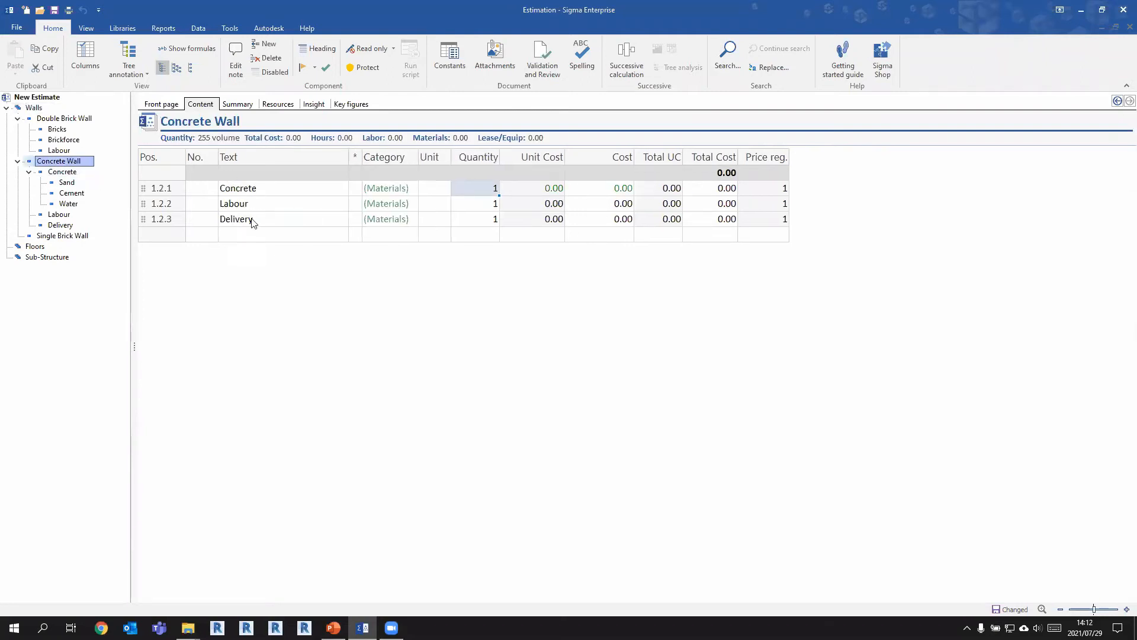
click(68, 173)
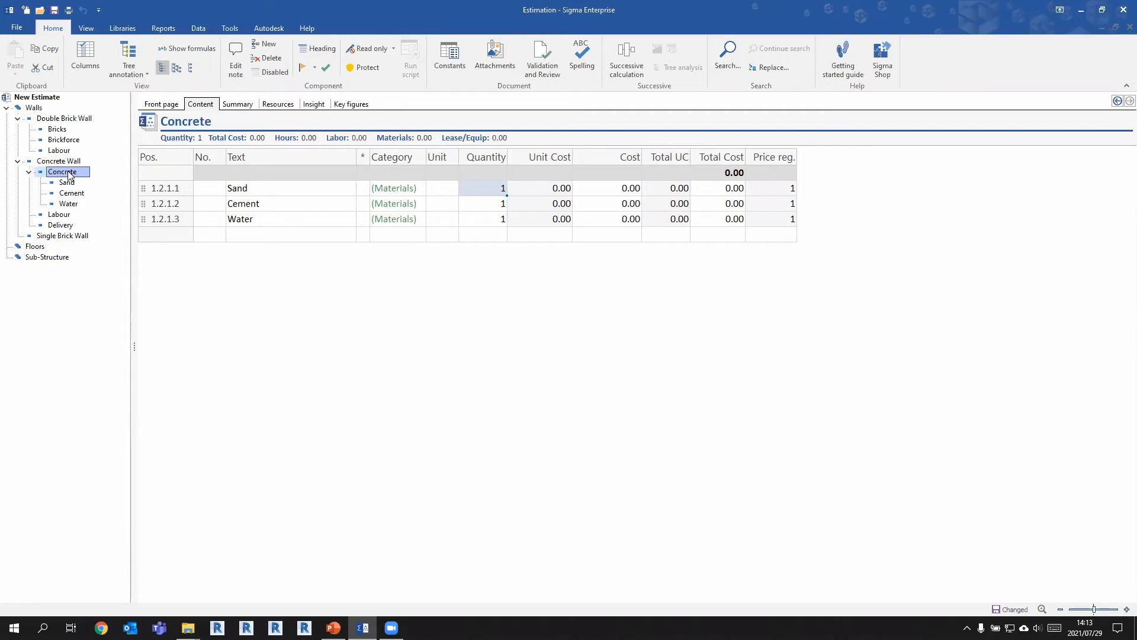
- Open the MOD_Webinar Library beside the estimate and show the components of 230mm Brick Wall - General under Brick Walls
click(49, 120)
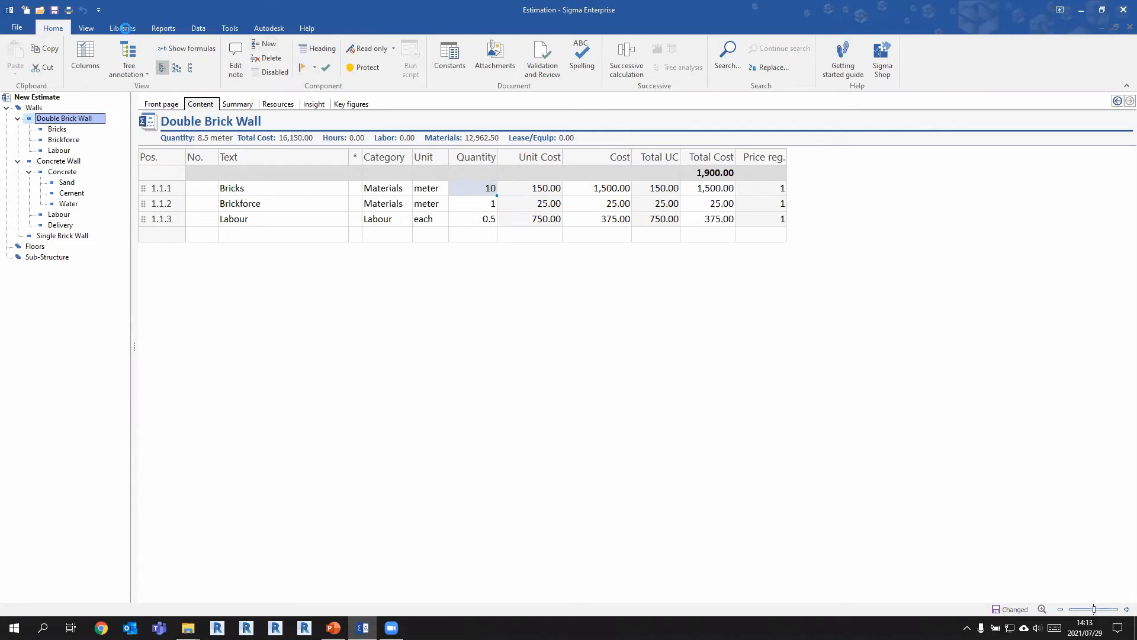
click(115, 27)
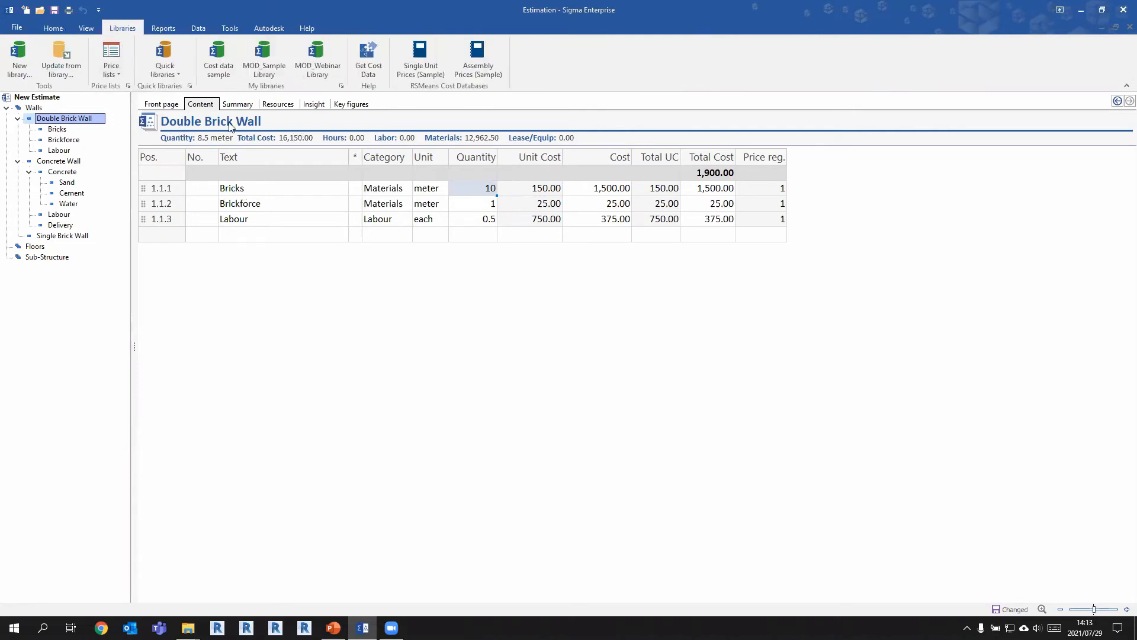
click(312, 74)
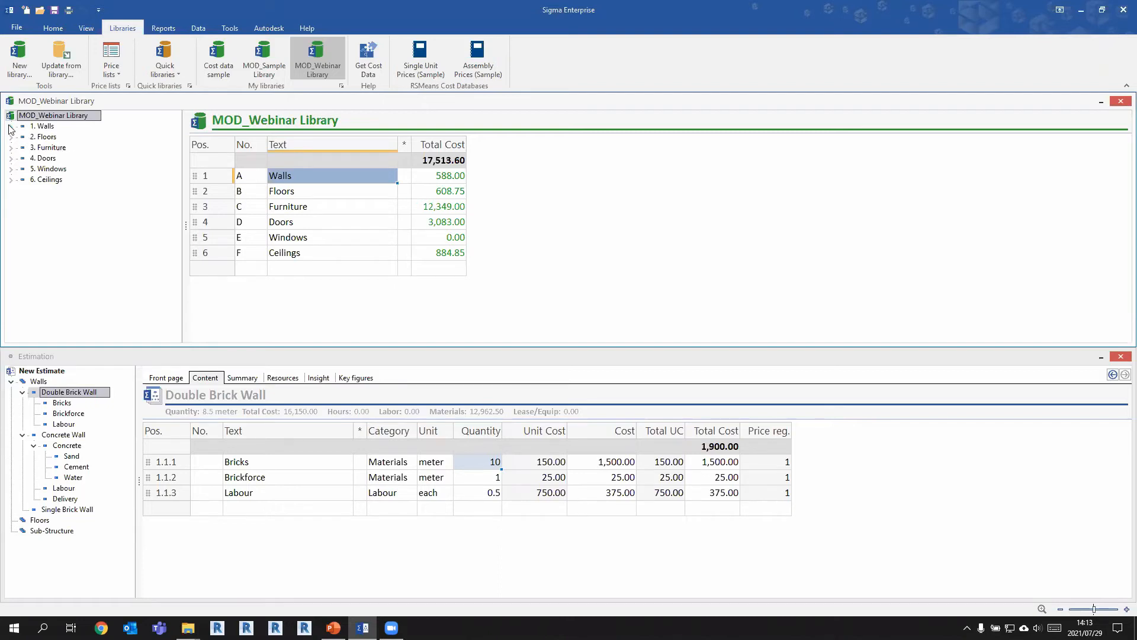
click(11, 126)
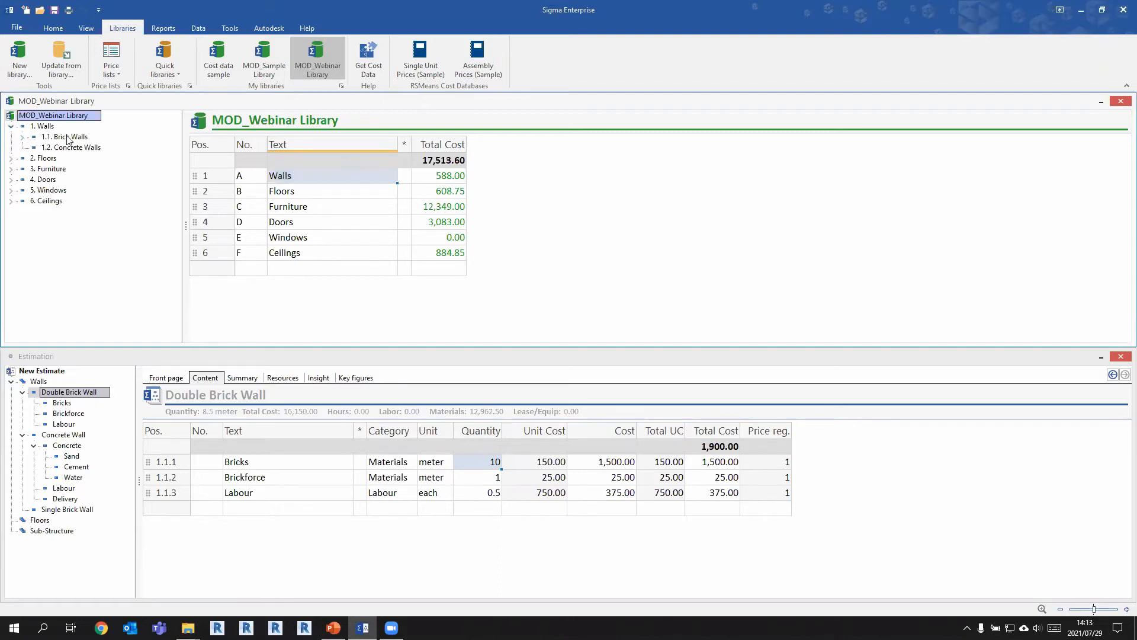
click(23, 137)
click(59, 137)
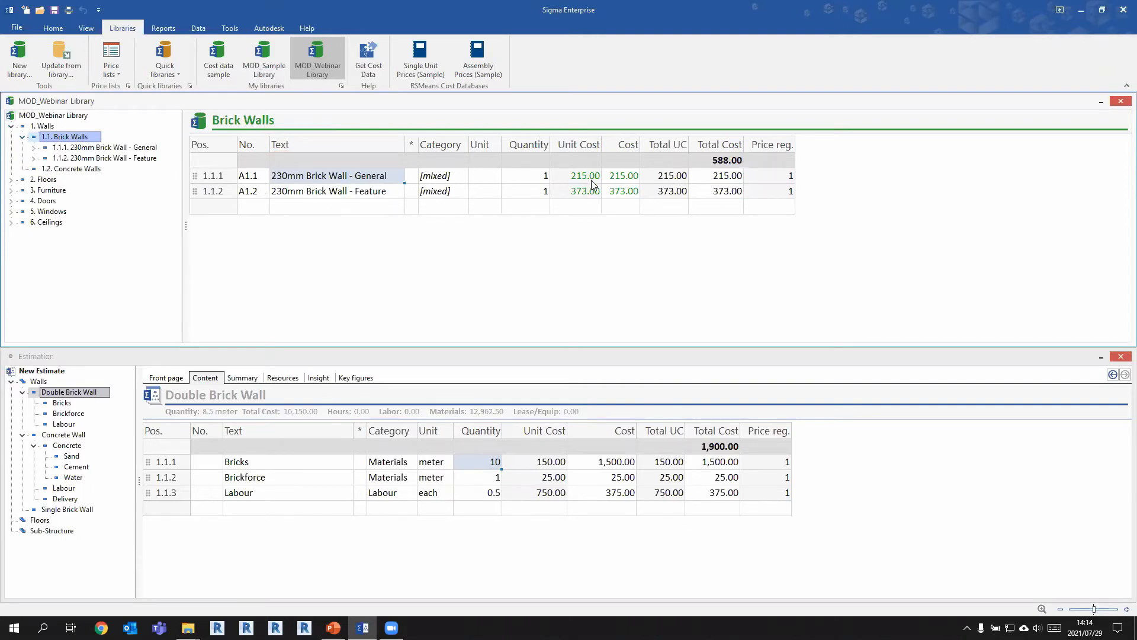
click(34, 148)
click(98, 148)
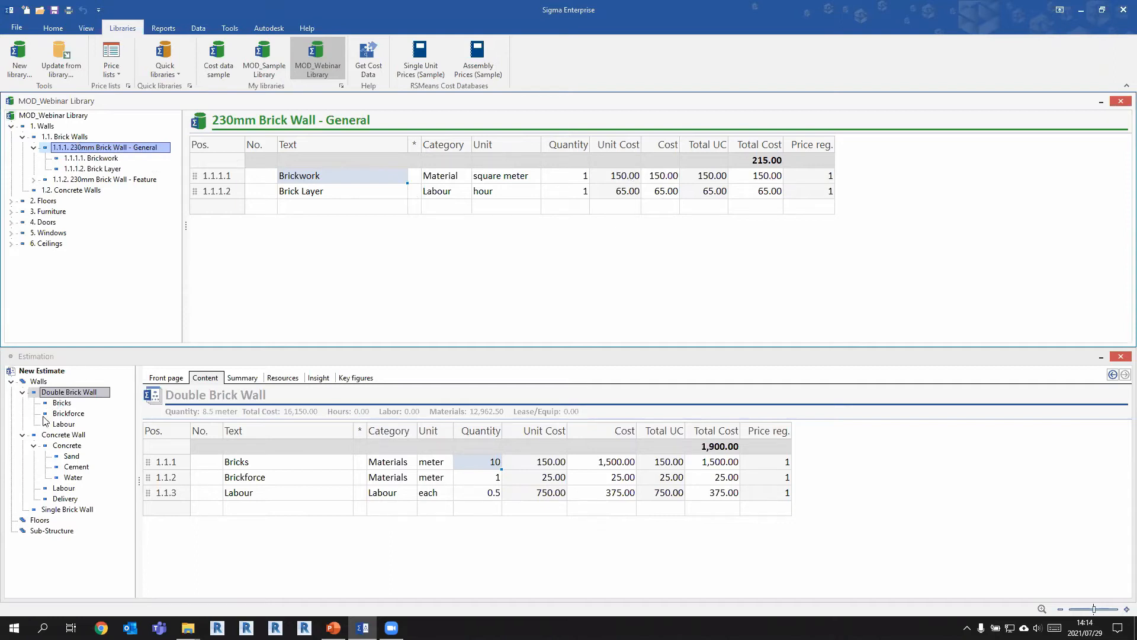
- Copy Brickwork and Brick Layer from the library's 230mm Brick Wall - General into the estimate's Single Brick Wall
click(31, 436)
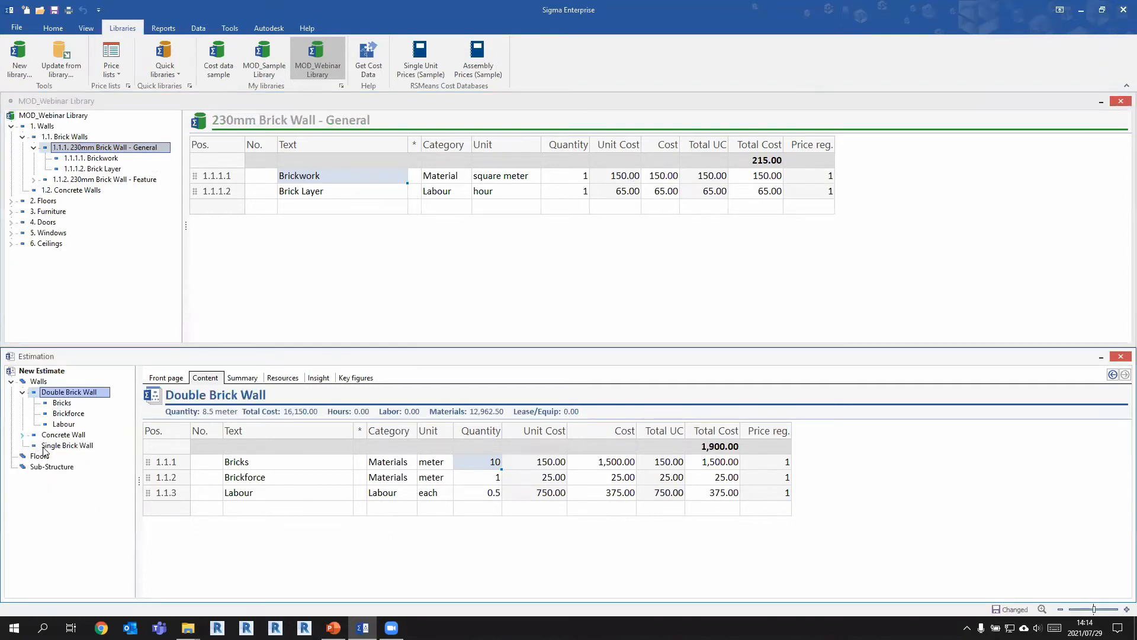
click(51, 448)
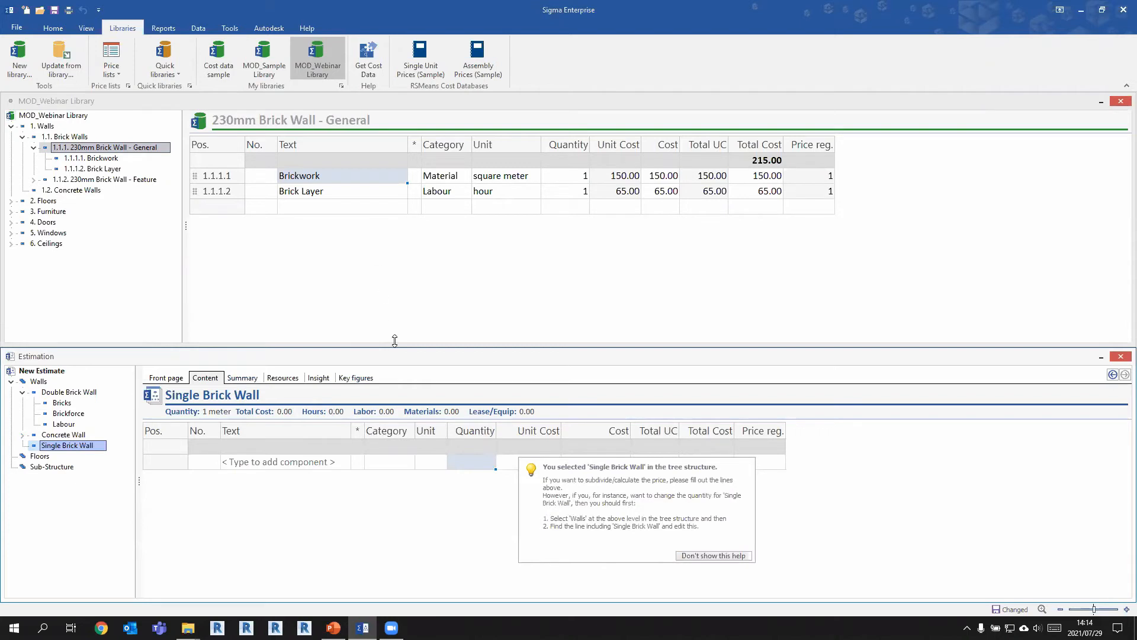
click(412, 333)
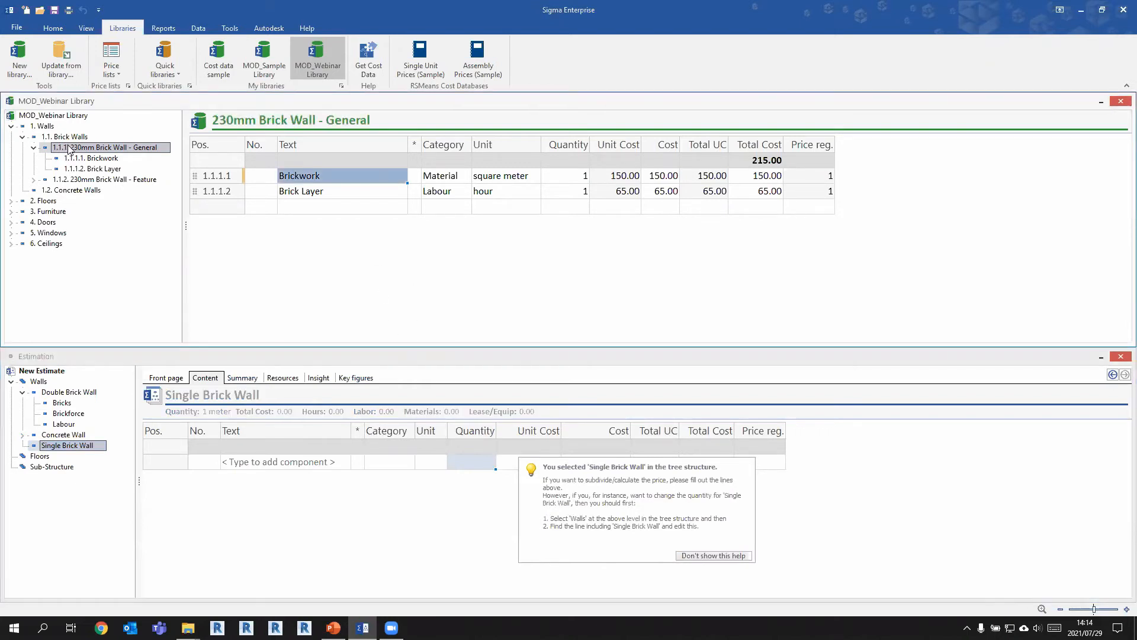
drag(230, 176, 179, 460)
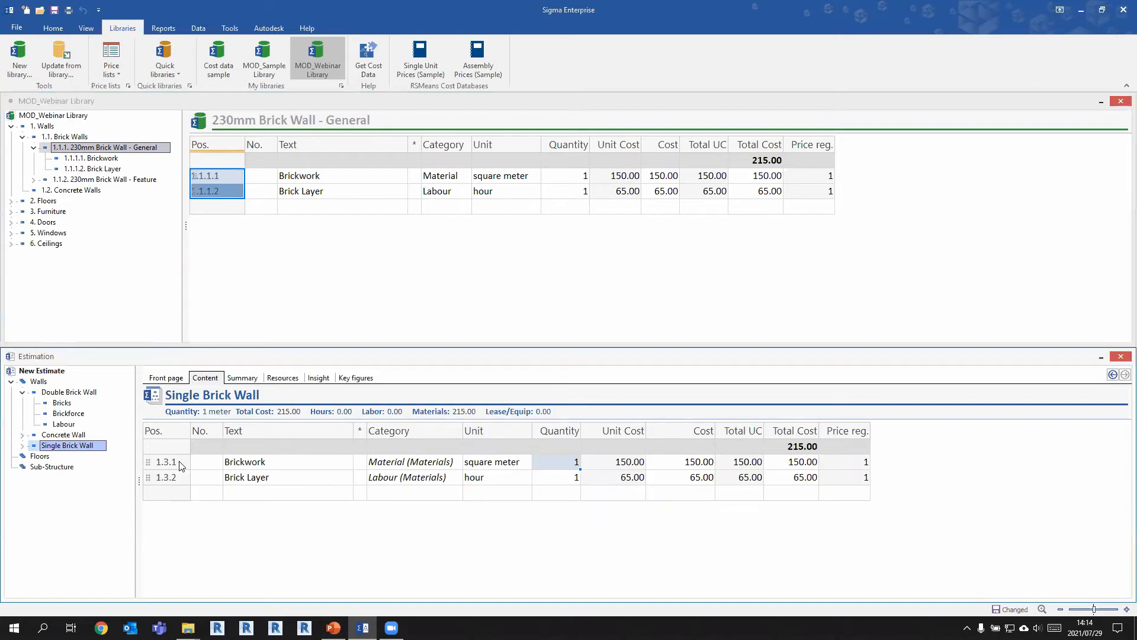
- In the estimate's Walls section, set the quantity of Single Brick Wall to 35
click(39, 382)
click(525, 493)
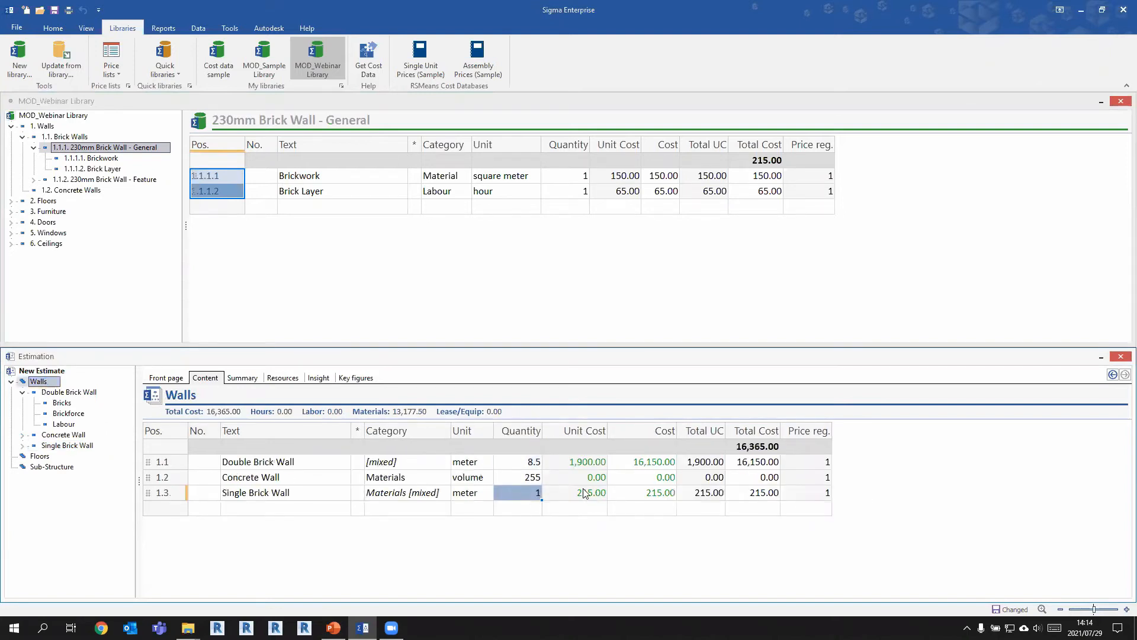
text(35)
key(Return)
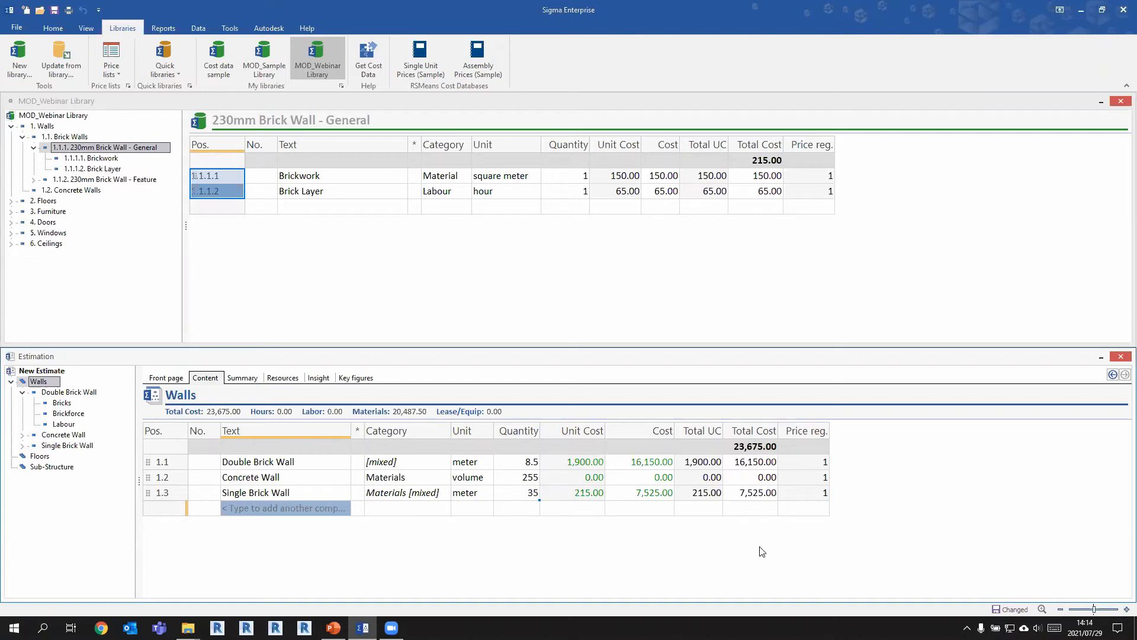
- Collapse Double Brick Wall in the estimate and show the Floors section of both the estimate and the library
click(462, 247)
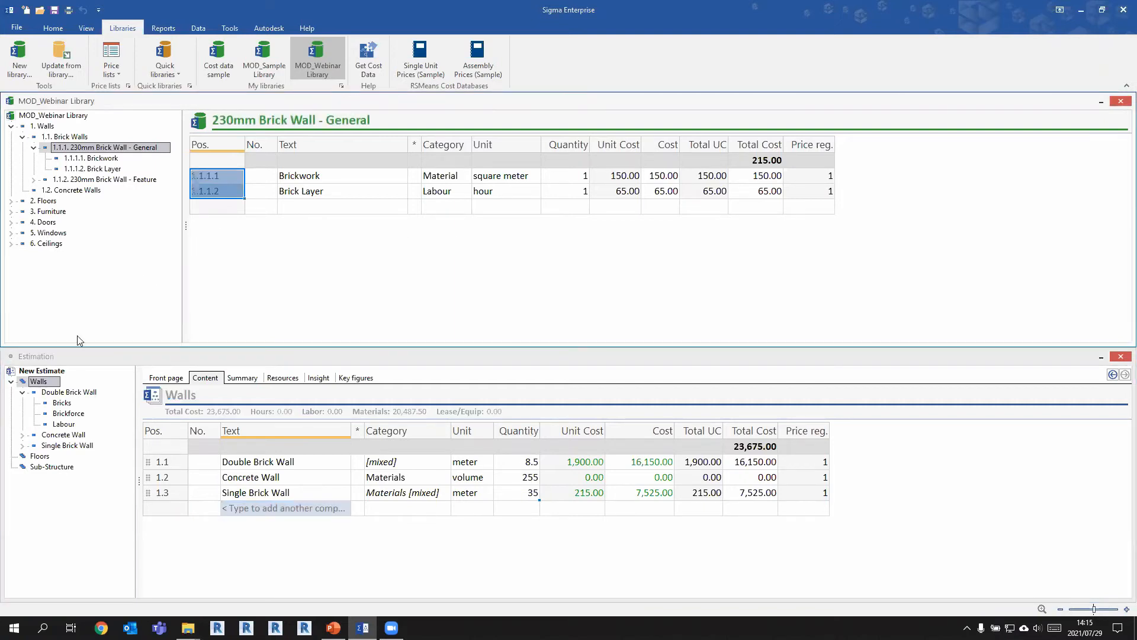
click(23, 392)
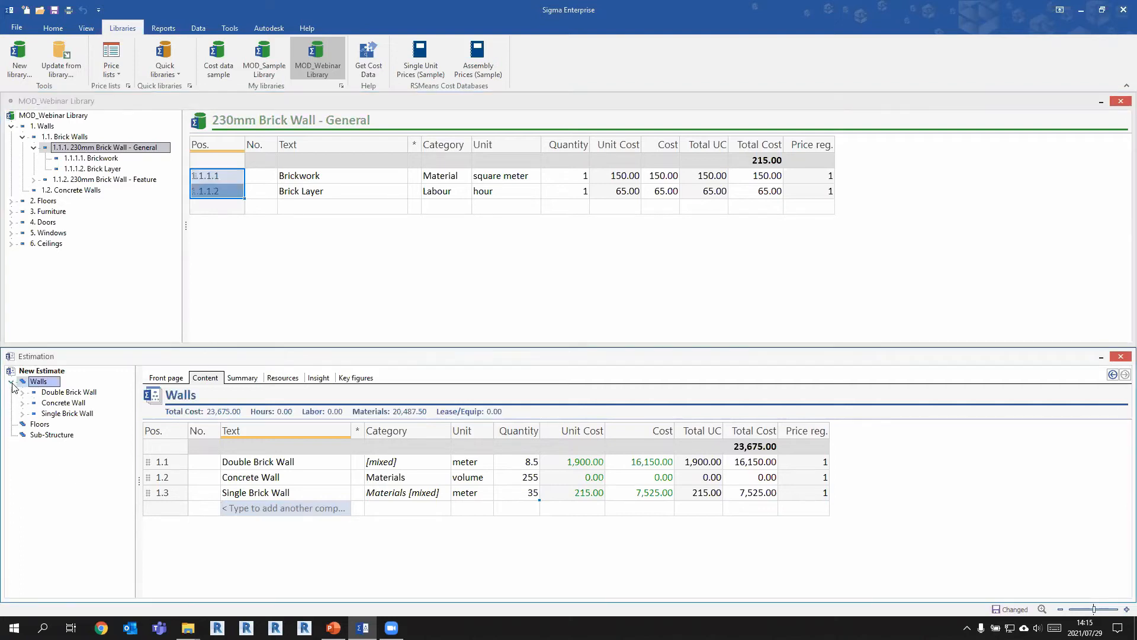
click(40, 424)
click(10, 201)
click(49, 201)
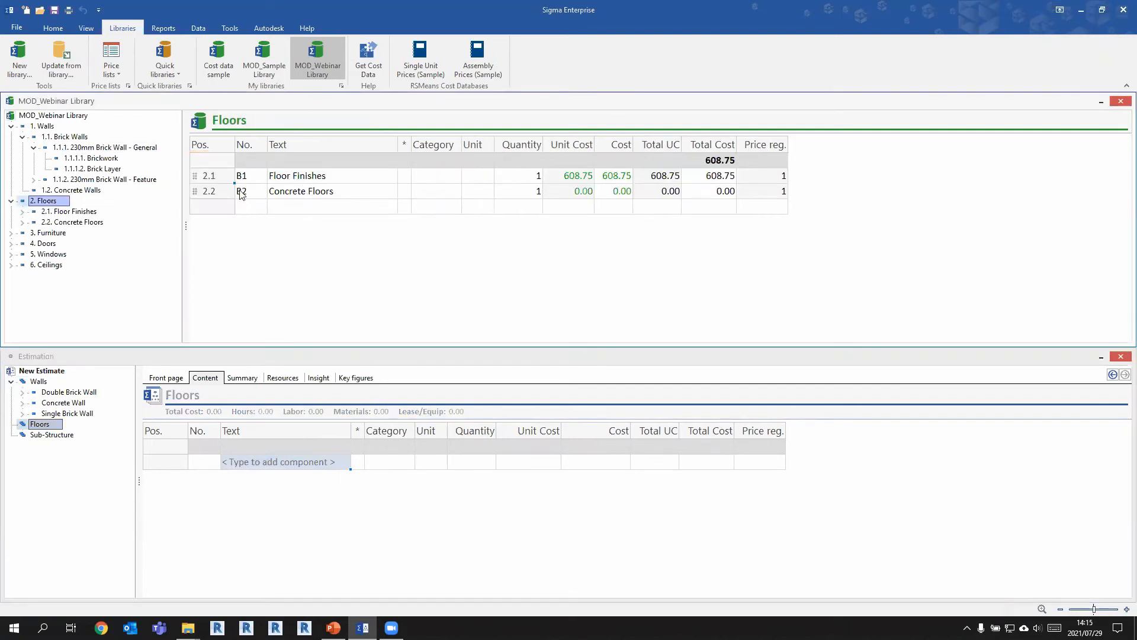
- Add a component named Concrete Floors to the estimate's Floors section
click(254, 468)
click(254, 466)
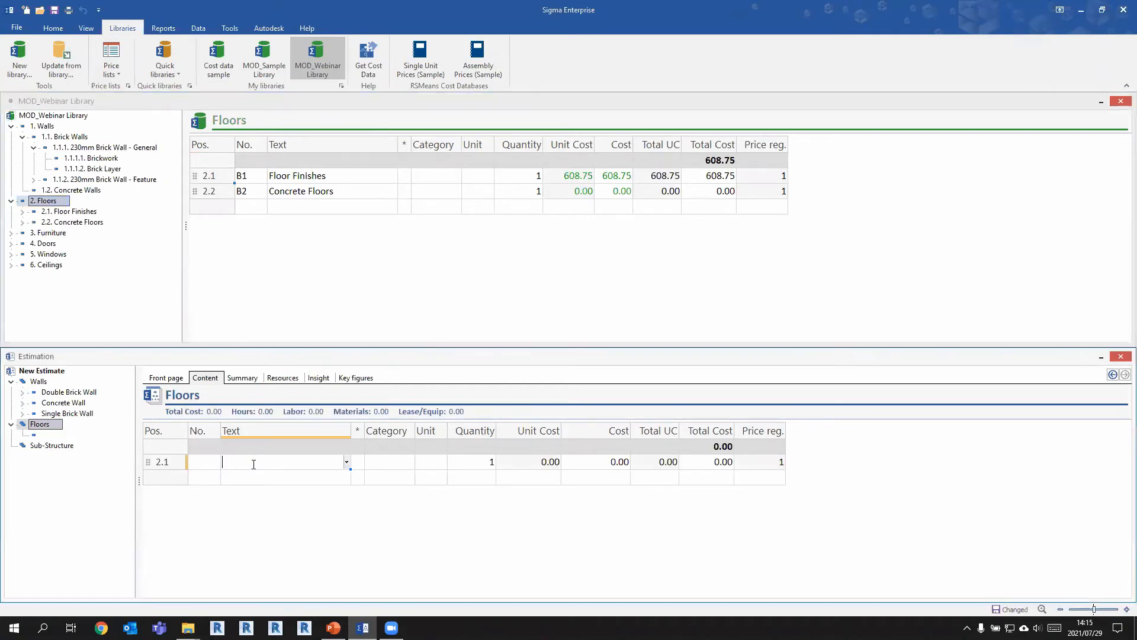
text(Concrete Floors)
key(Return)
click(212, 456)
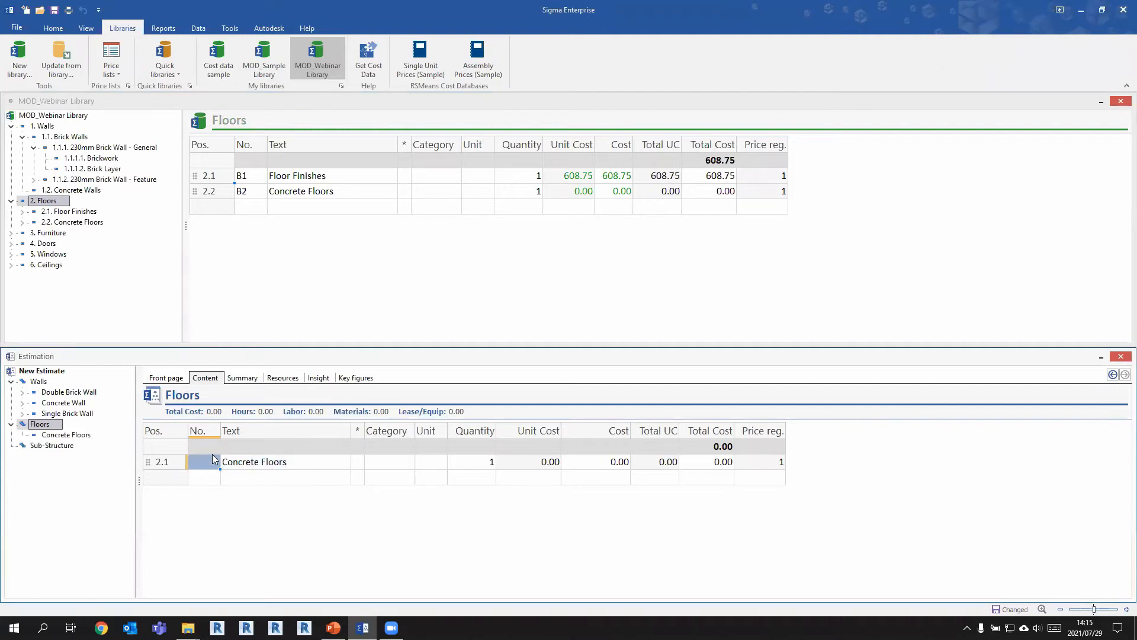
- Number the estimate's Concrete Floors component B2
text(B2)
key(Return)
- In the library's Concrete Floors, set the quantity of Unfinished Concrete Floor and Concrete floor with Waterproofing to 1 each
click(83, 222)
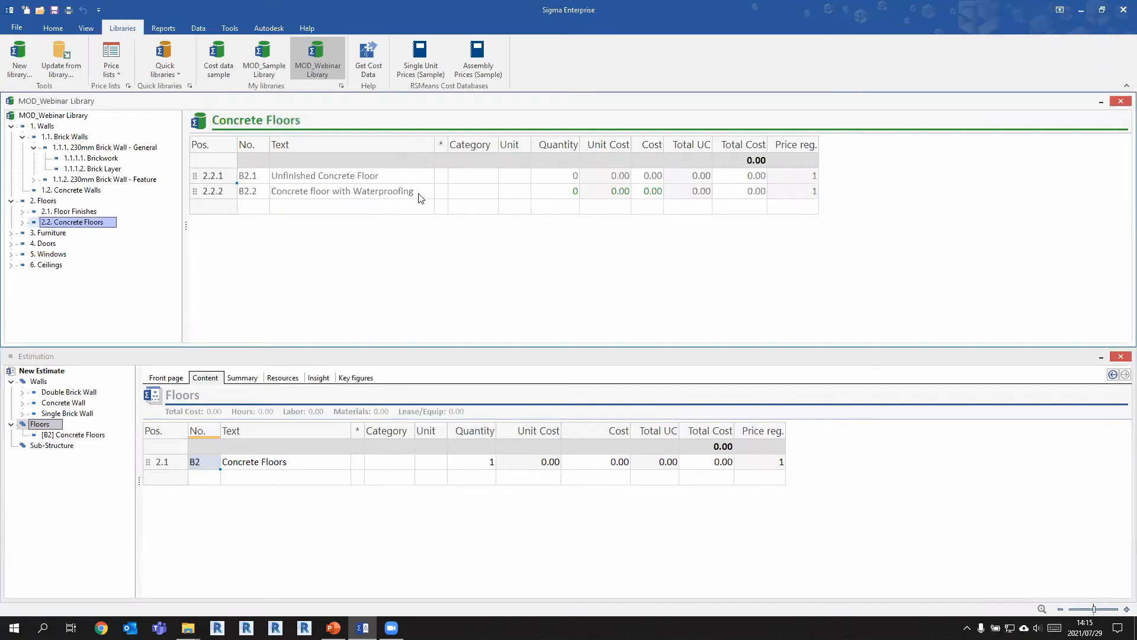
click(554, 181)
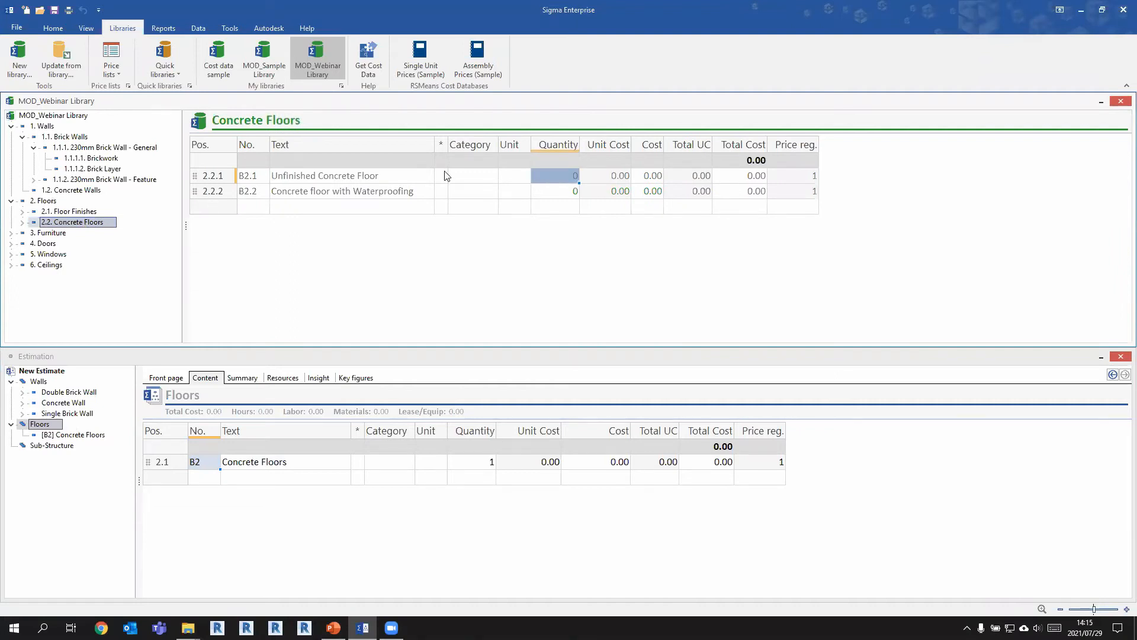
text(1)
key(Return)
click(526, 194)
text(1)
- Set the library unit costs to 350 for Unfinished Concrete Floor and 125 for Concrete floor with Waterproofing
click(568, 178)
text(350)
key(Return)
click(580, 196)
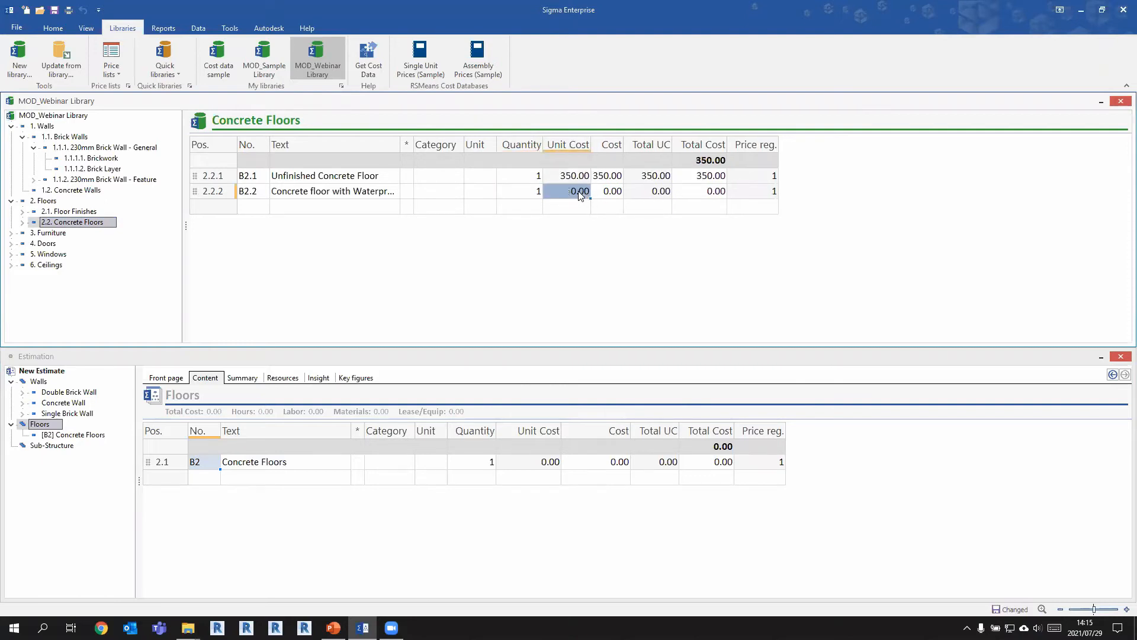
text(125)
key(Return)
- Return the library to Floors and update the estimate's Floors section from MOD_Webinar Library, matching components by number
click(46, 201)
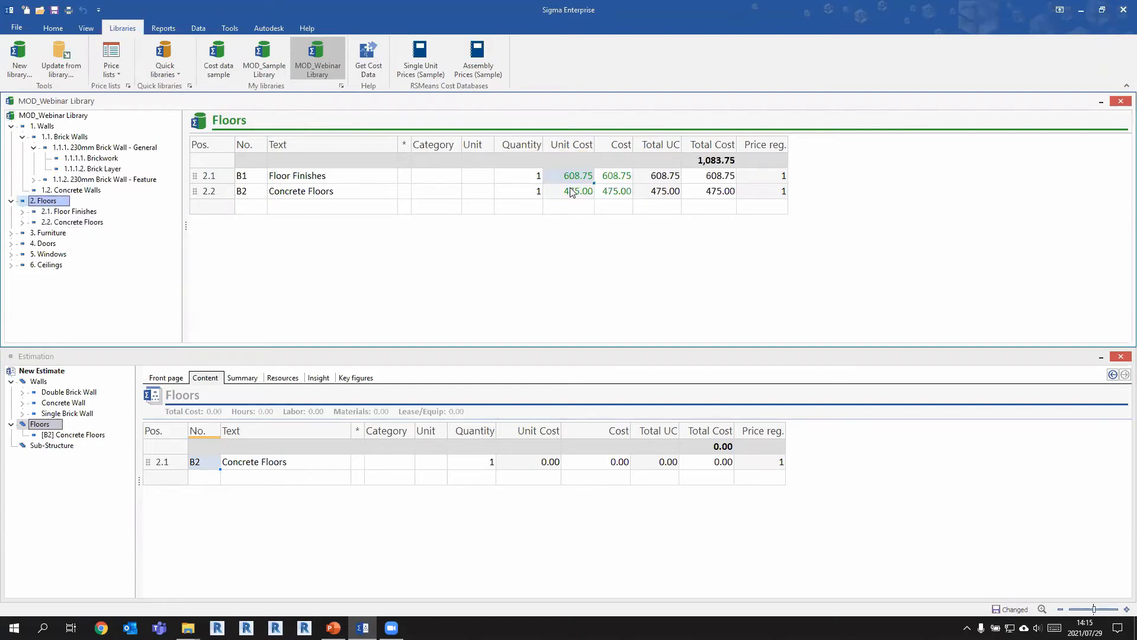
click(546, 263)
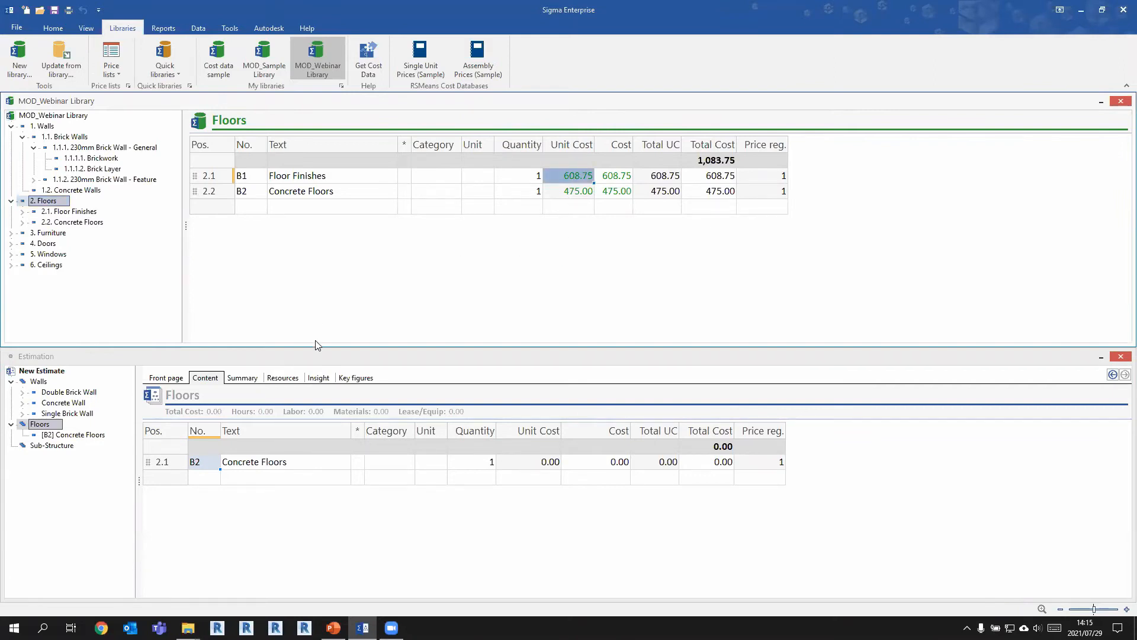
click(298, 514)
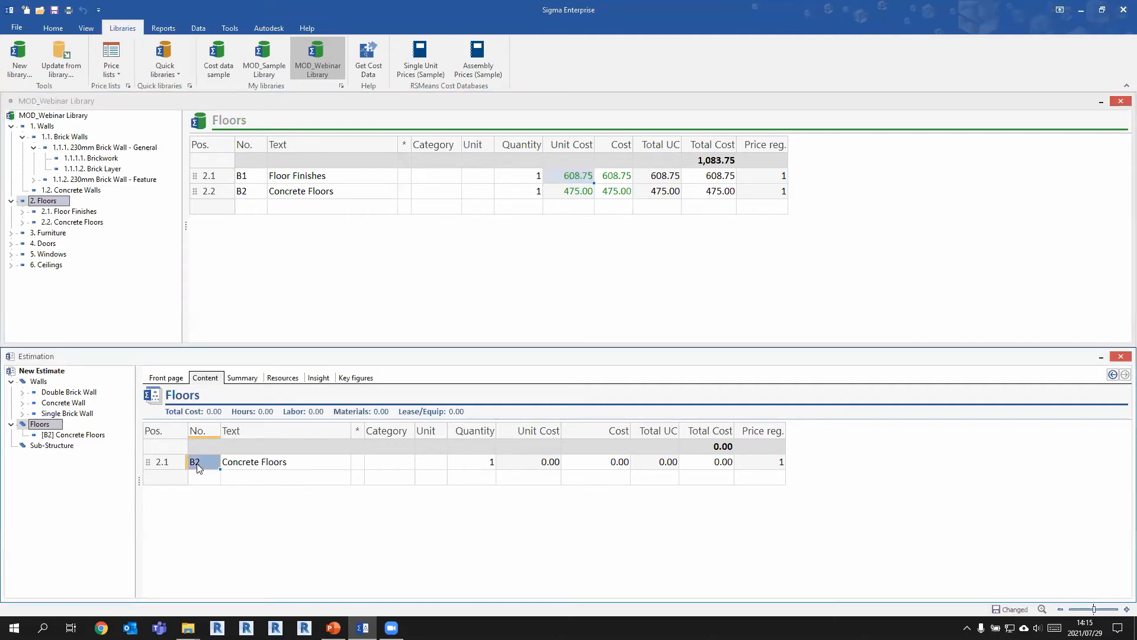
click(53, 78)
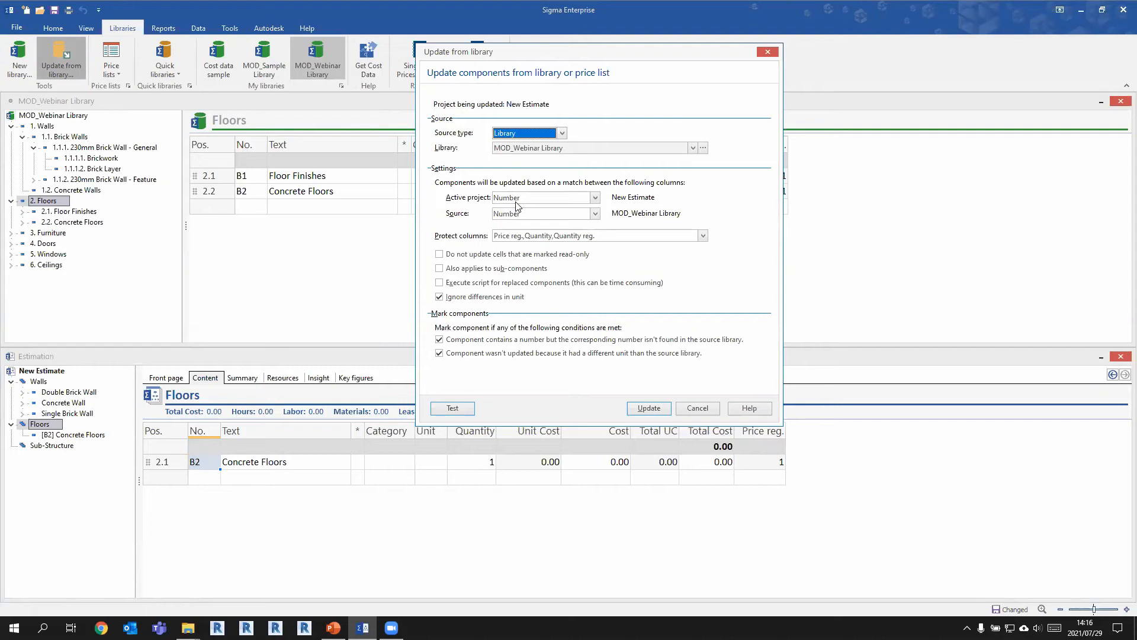
click(648, 409)
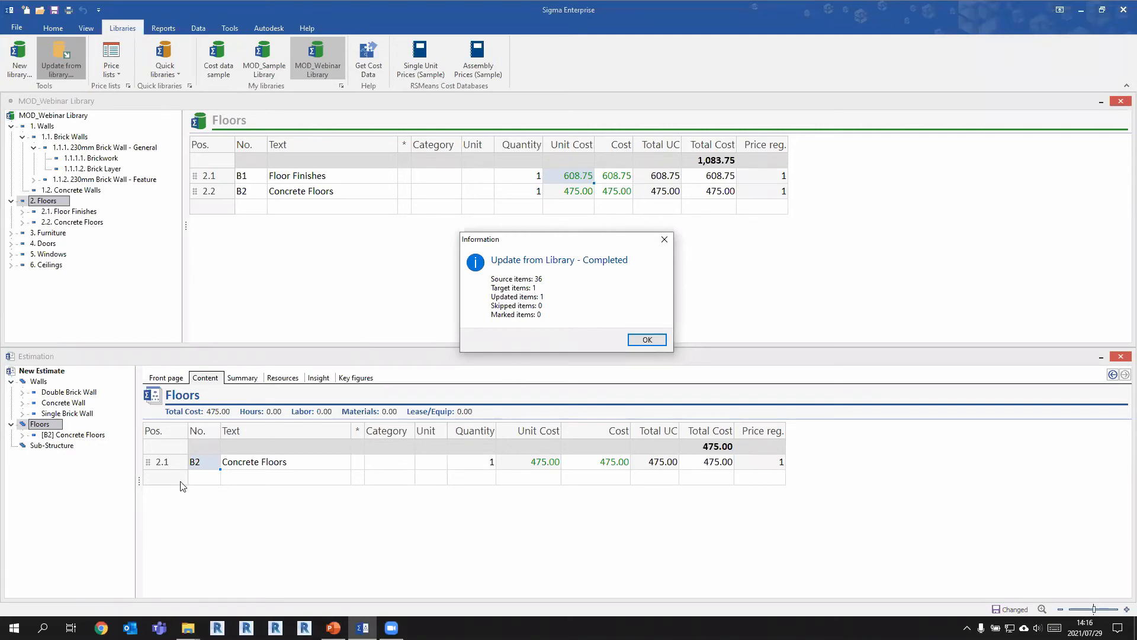
click(646, 340)
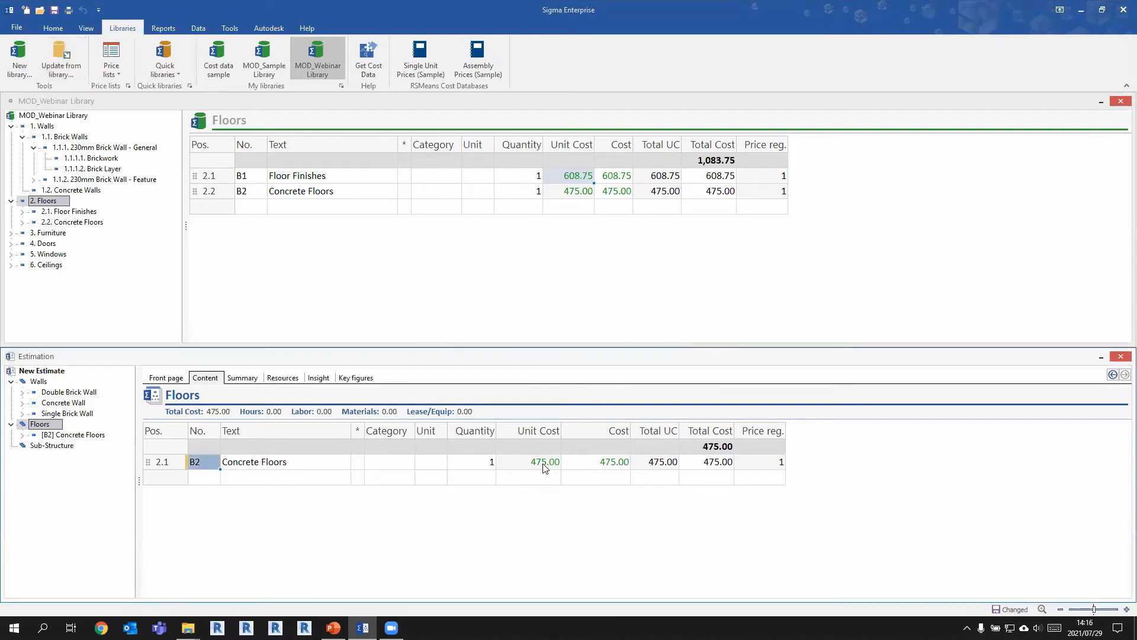
- Set the quantity of Concrete Floors in the estimate to 355
click(489, 464)
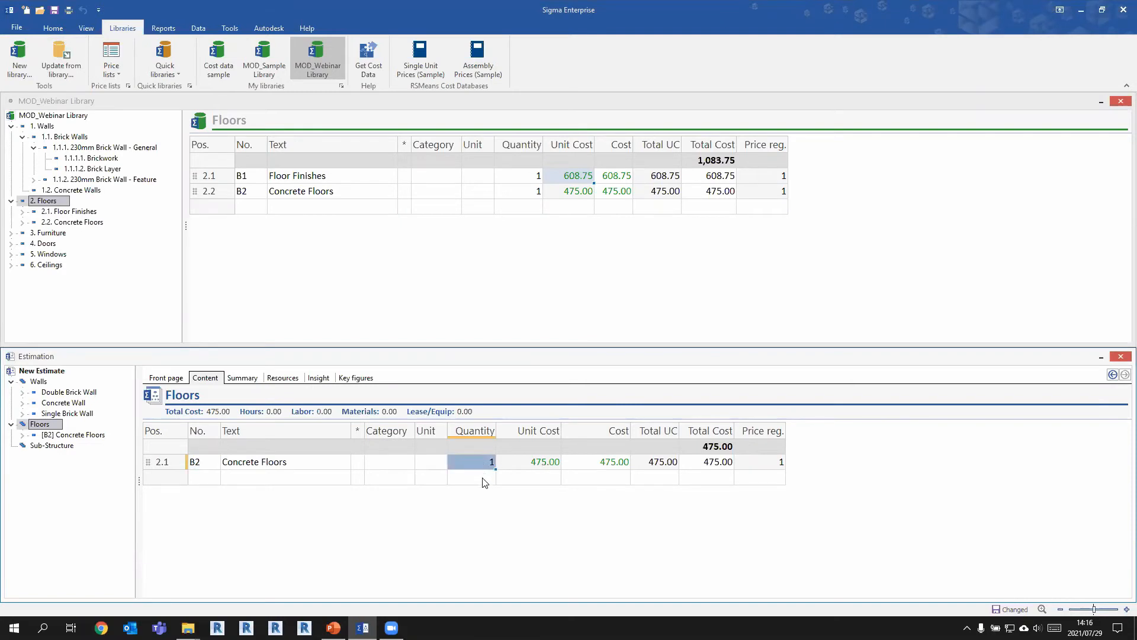
text(355)
key(Return)
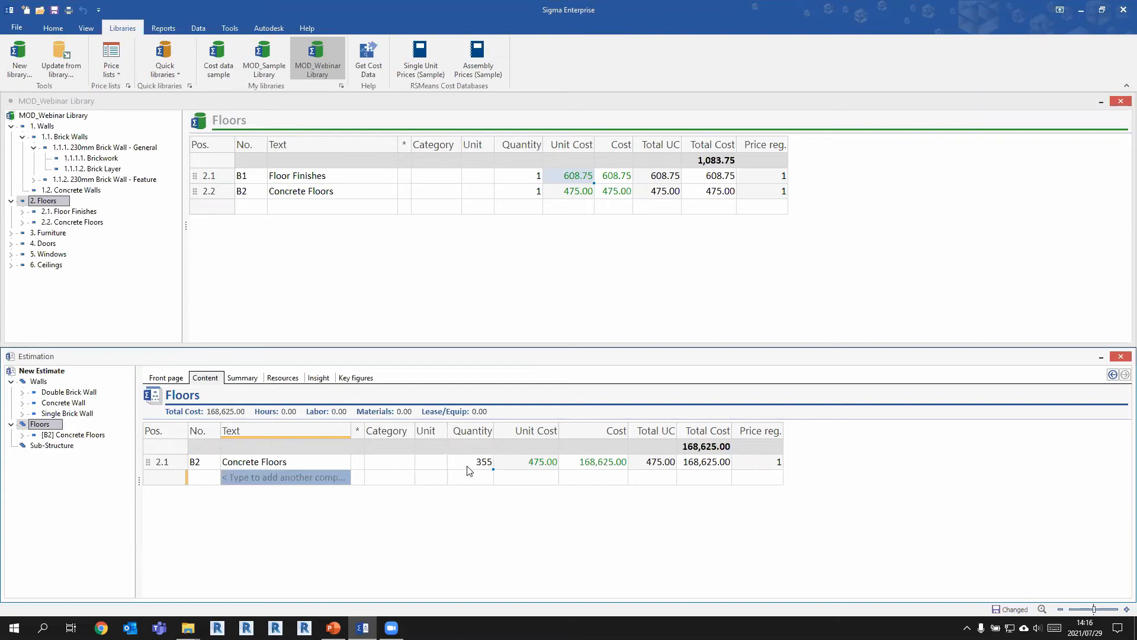
click(702, 463)
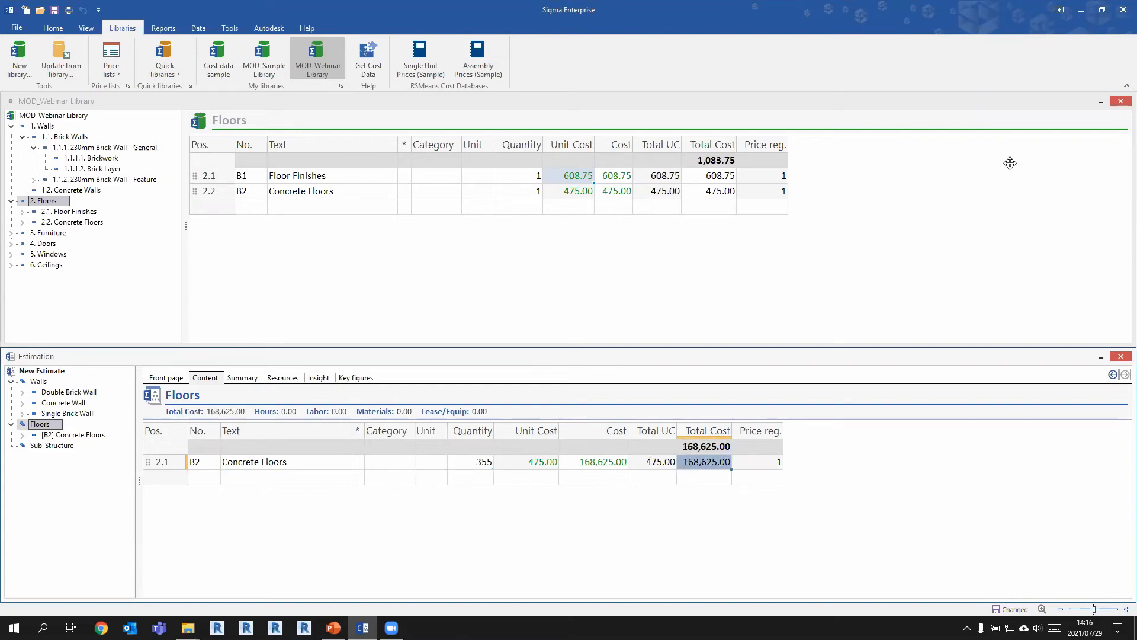
- Close the library and multiply the Single Brick Wall quantity in the estimate's Walls section by 2.55
click(1121, 101)
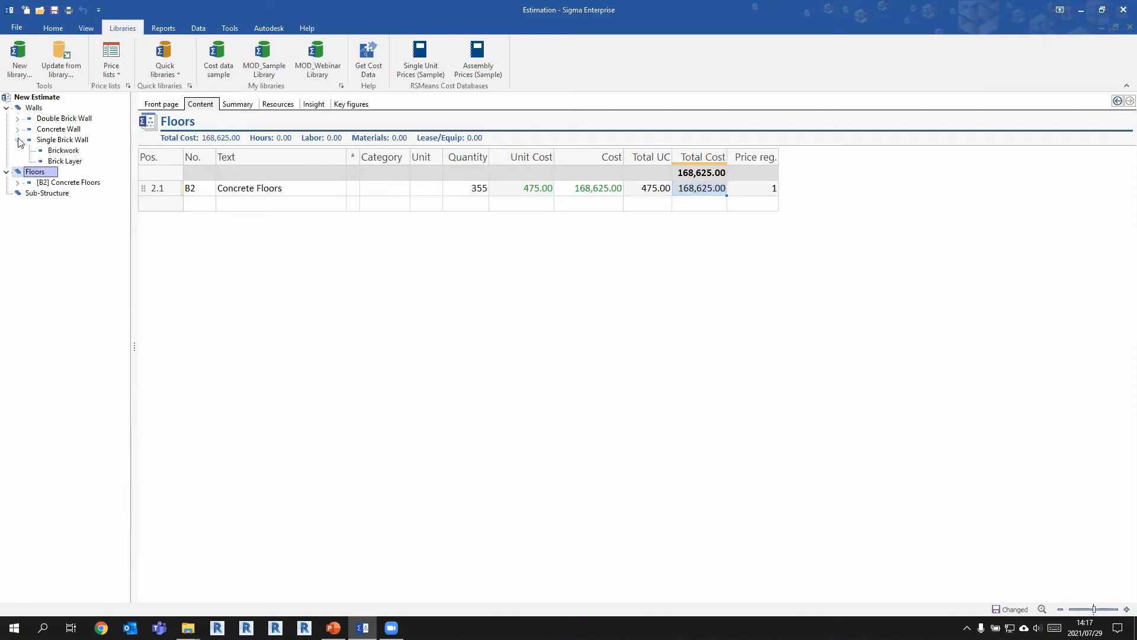
click(28, 108)
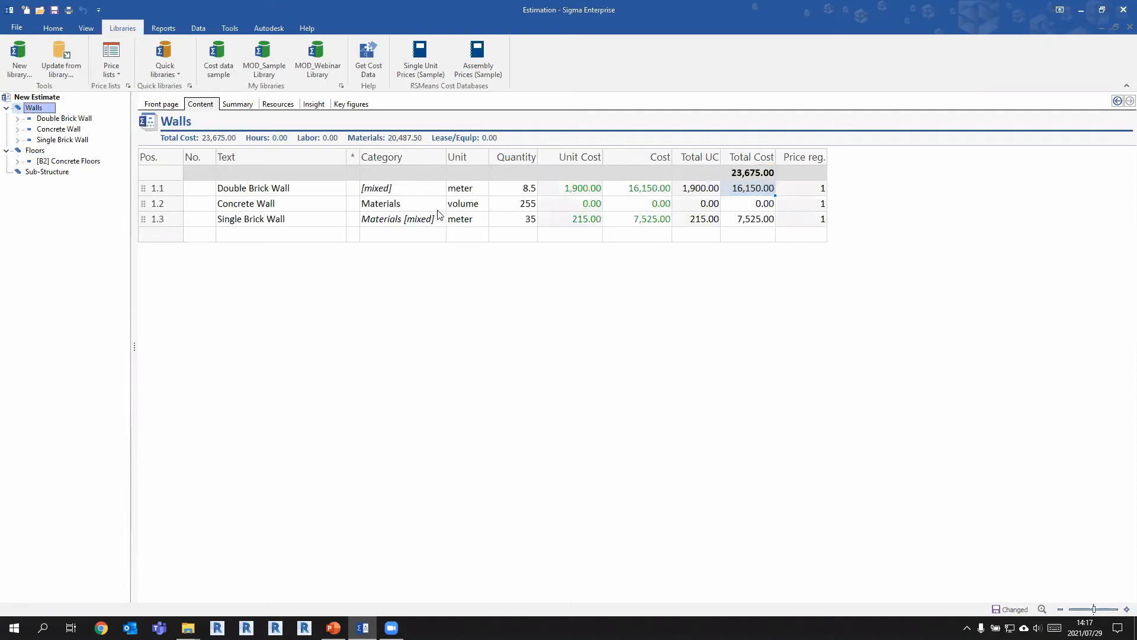
click(513, 223)
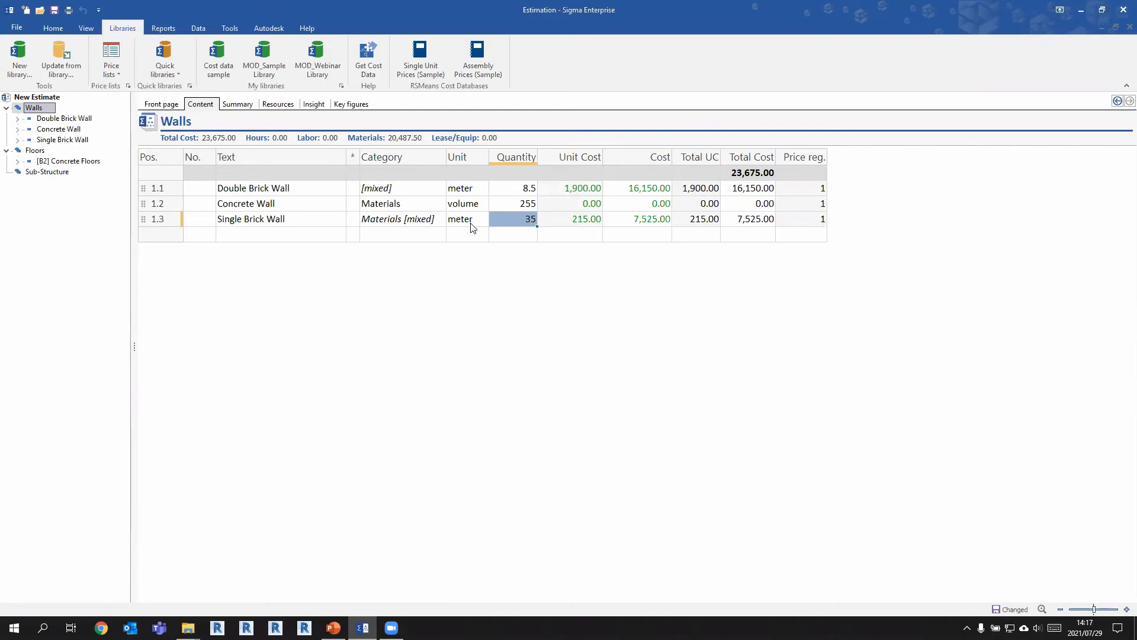
click(524, 226)
text(*2.55)
key(Return)
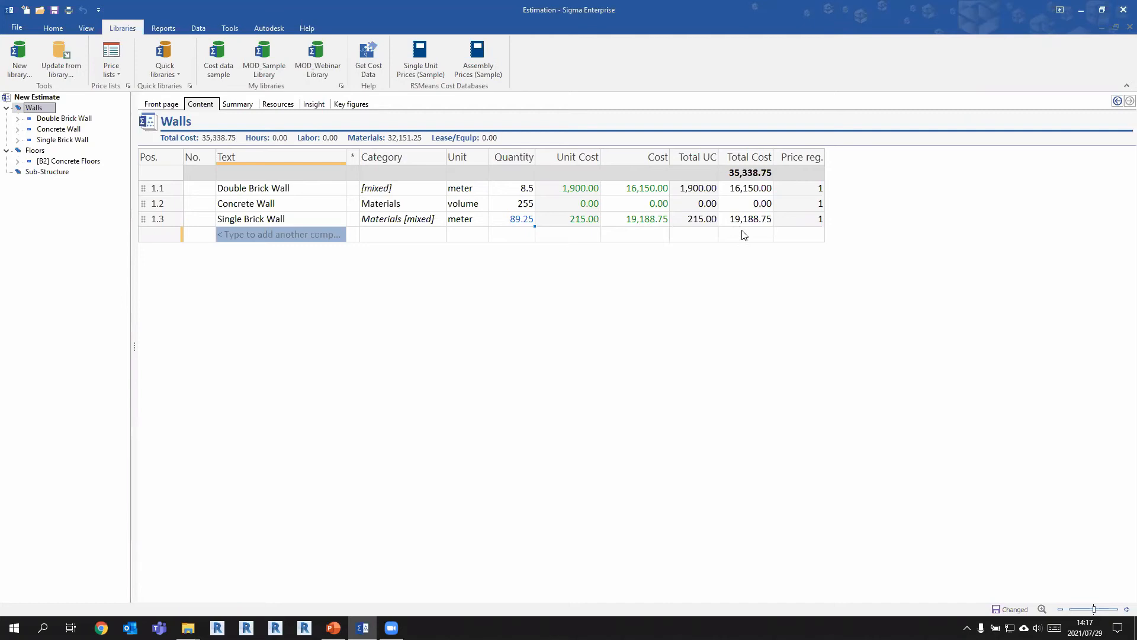
- Set the quantity of Double Brick Wall to the calculation 8.5*2.55
click(517, 190)
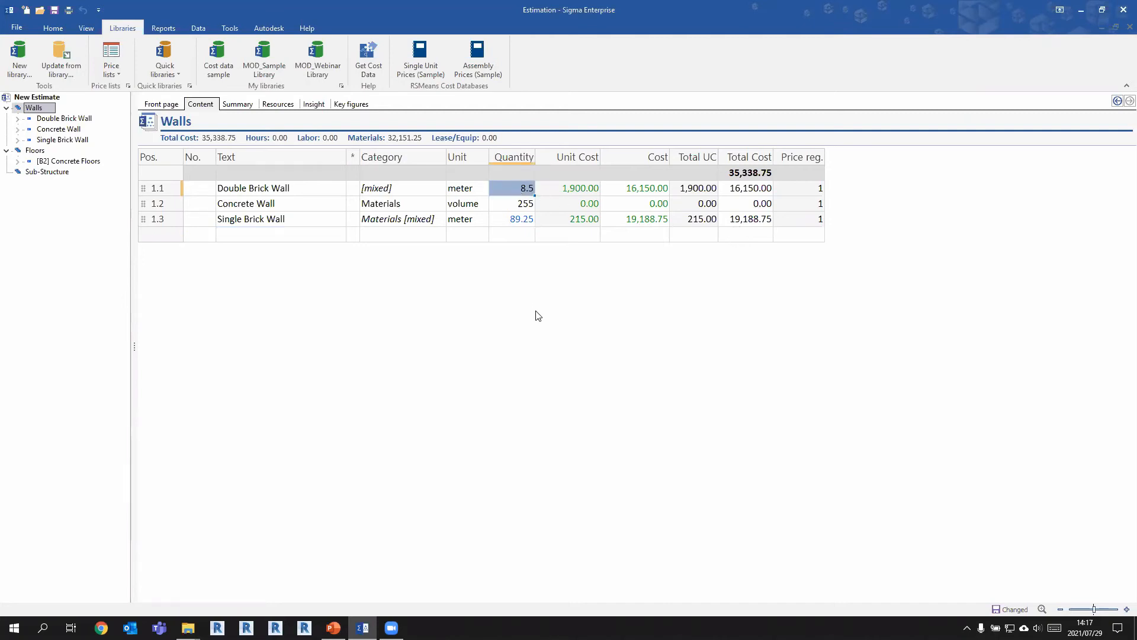
text(8.5*2.55)
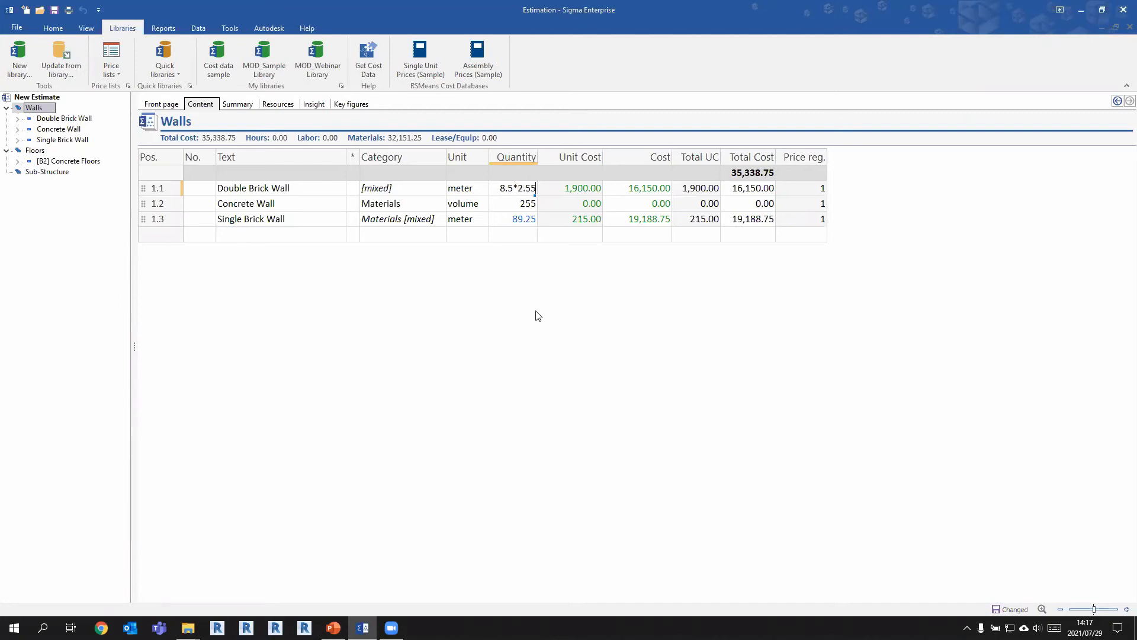
key(Return)
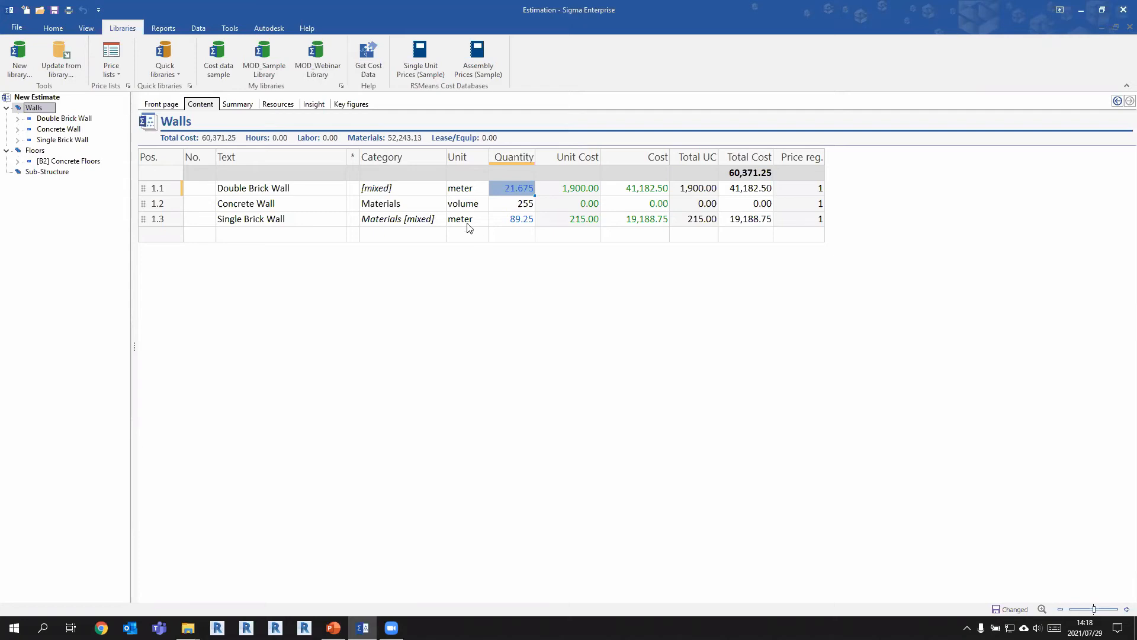
- Reopen MOD_Webinar Library at Brick Walls and number the estimate's Double Brick Wall A1.1
click(317, 60)
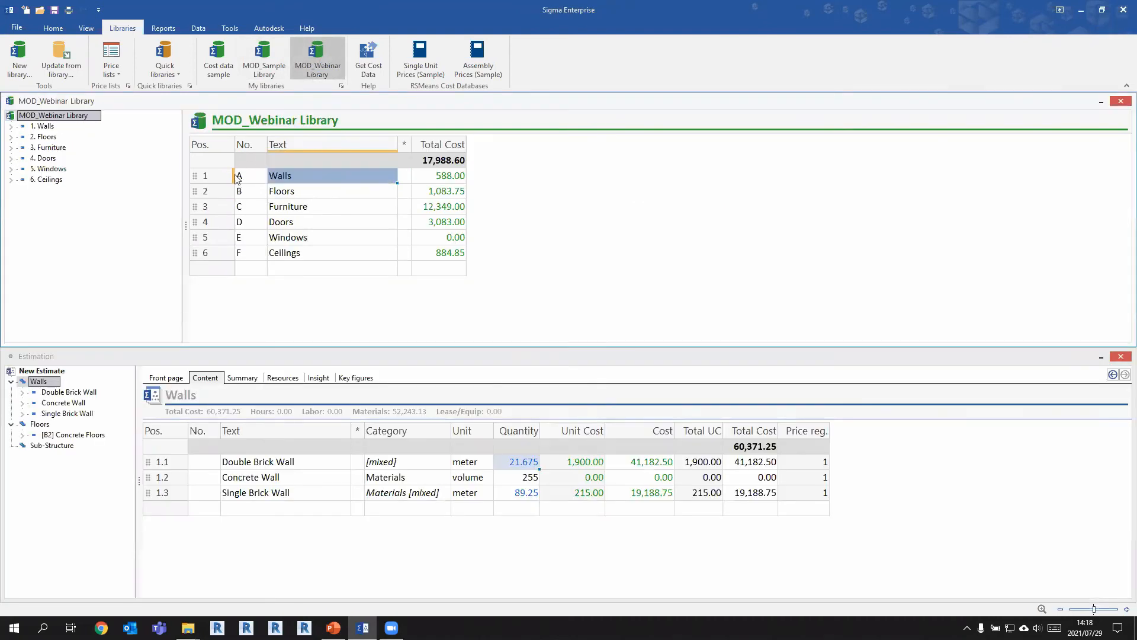
click(42, 128)
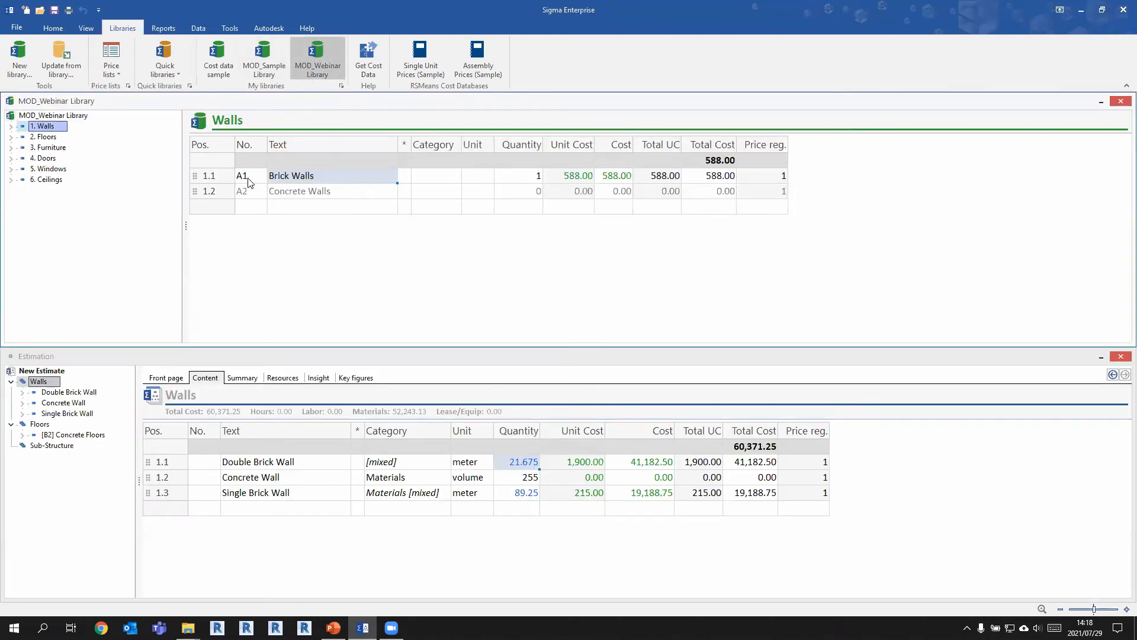
click(10, 126)
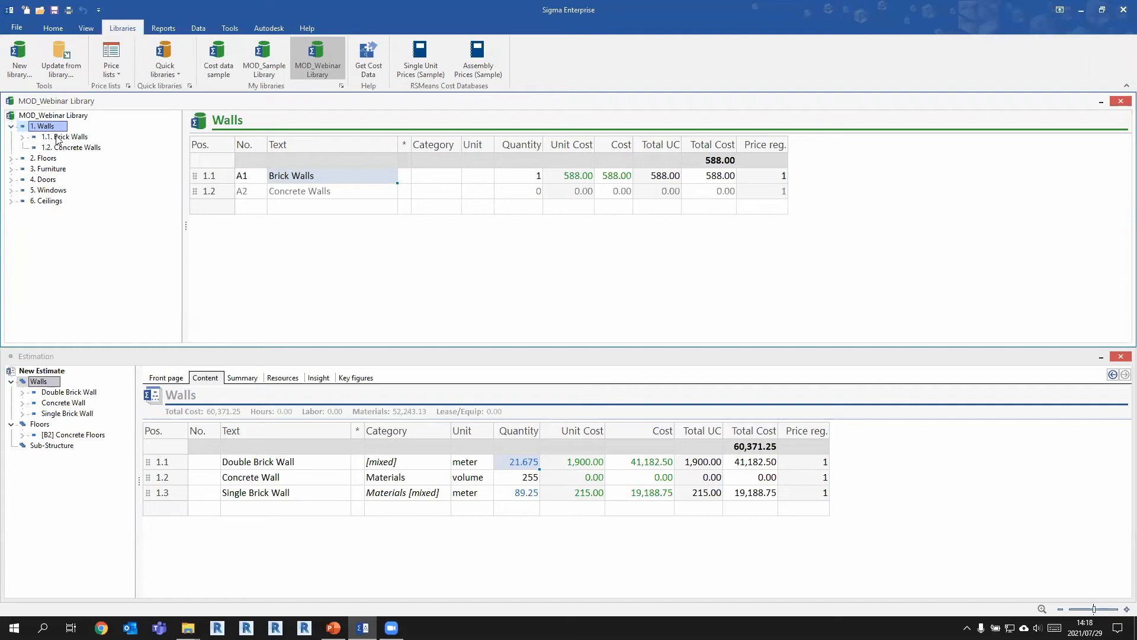
click(64, 137)
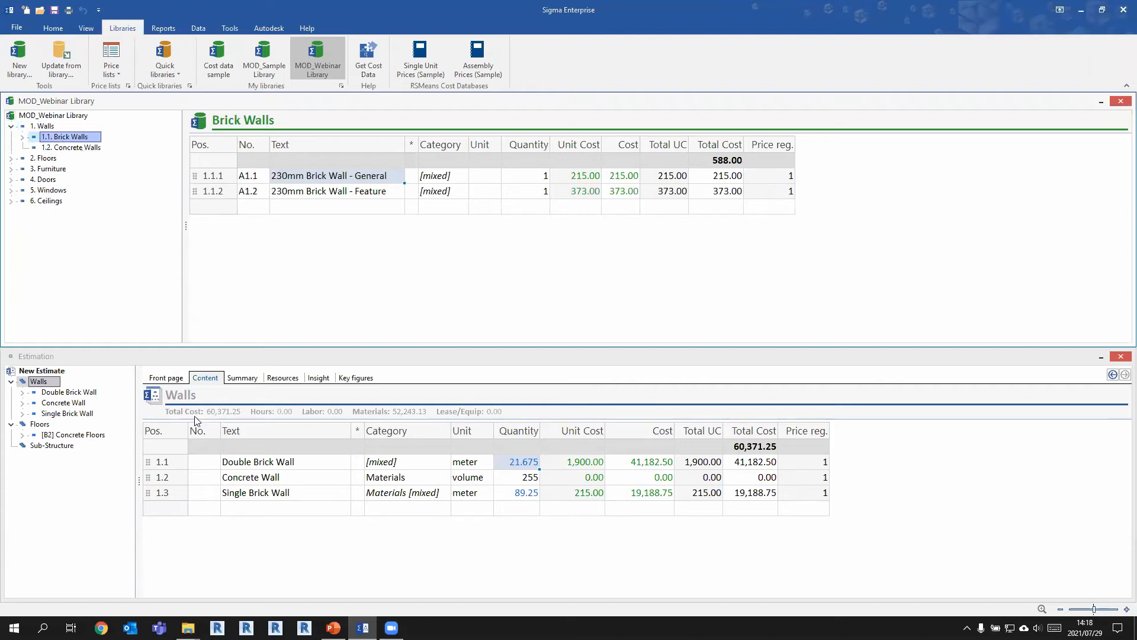
click(203, 466)
text(A1.1)
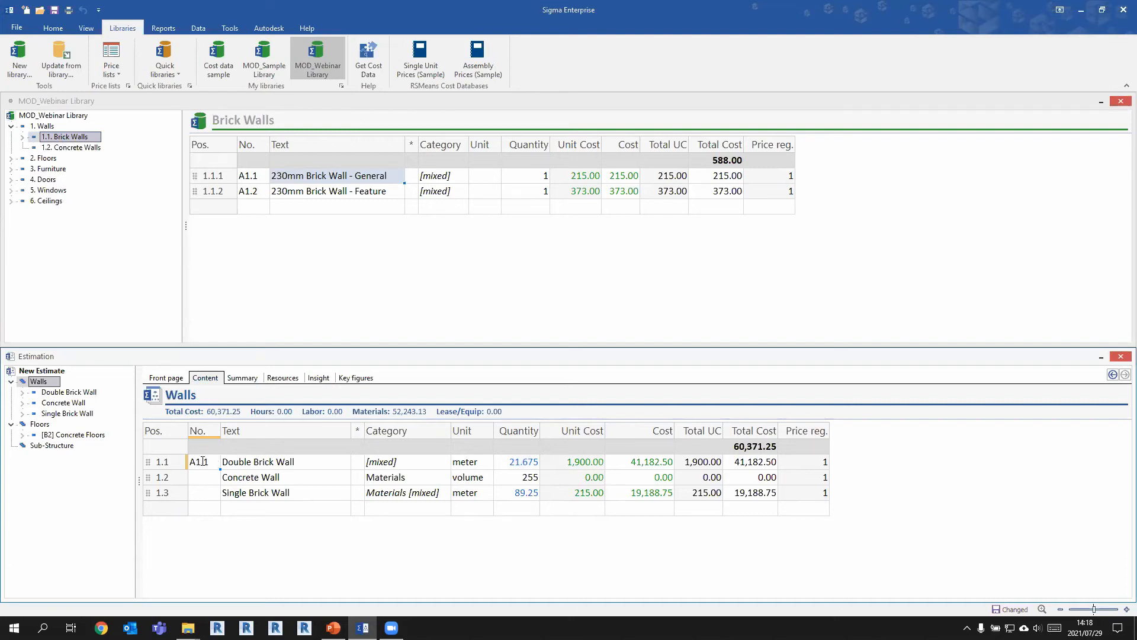
- Update the estimate's Walls section from MOD_Webinar Library by matching numbers, and close the library
click(61, 59)
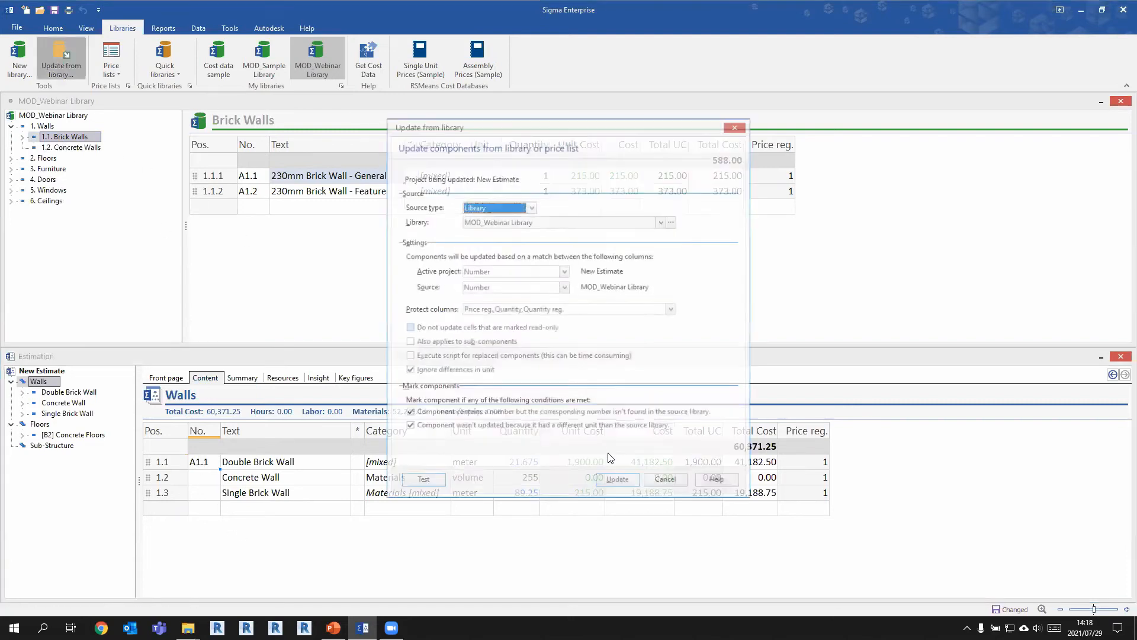
click(625, 478)
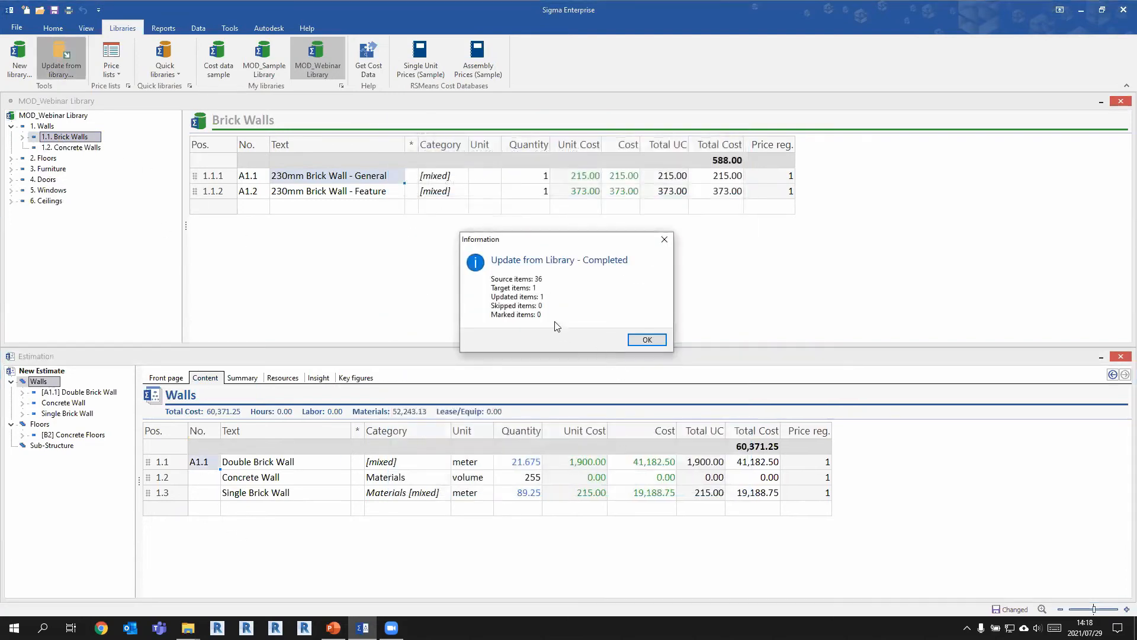
click(641, 340)
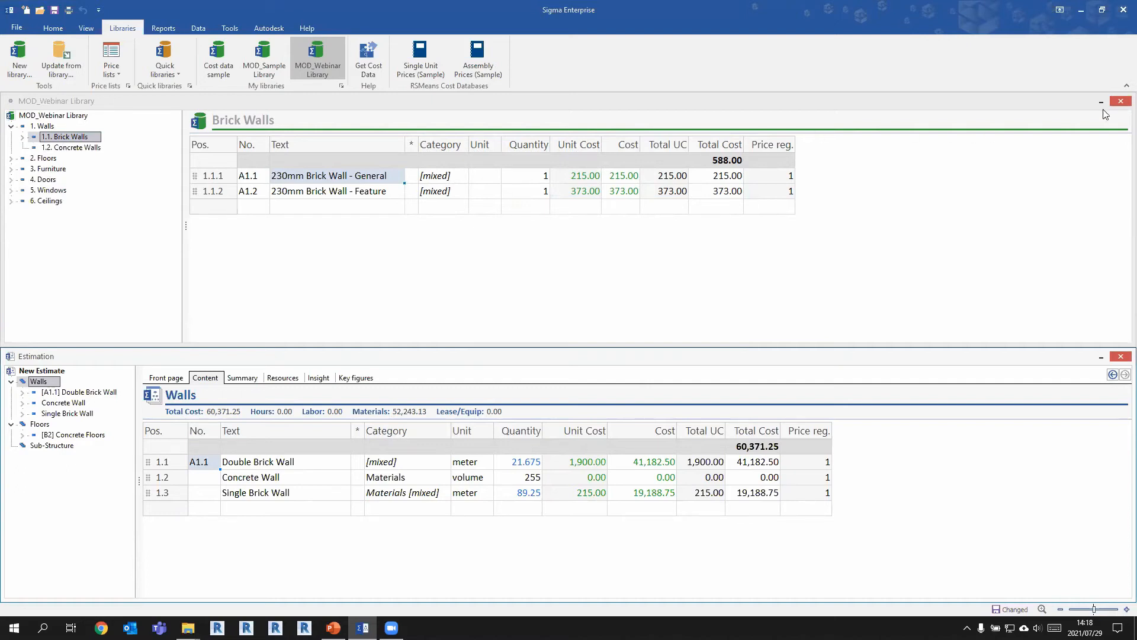
click(1120, 101)
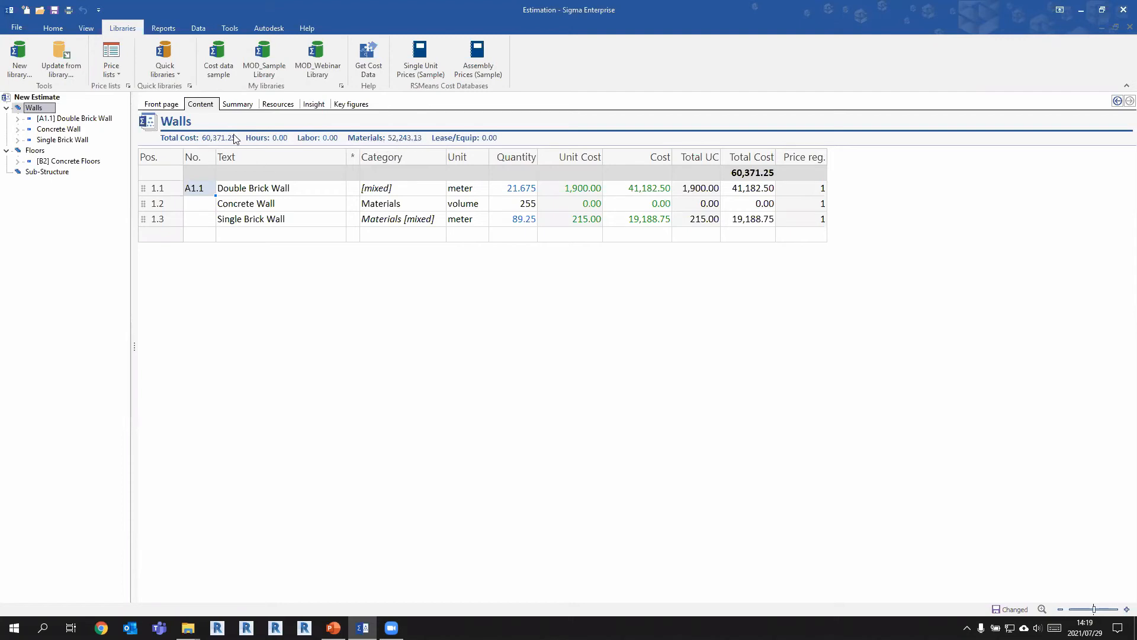
- Show the summary of the whole New Estimate and widen its text, unit and price columns
click(43, 99)
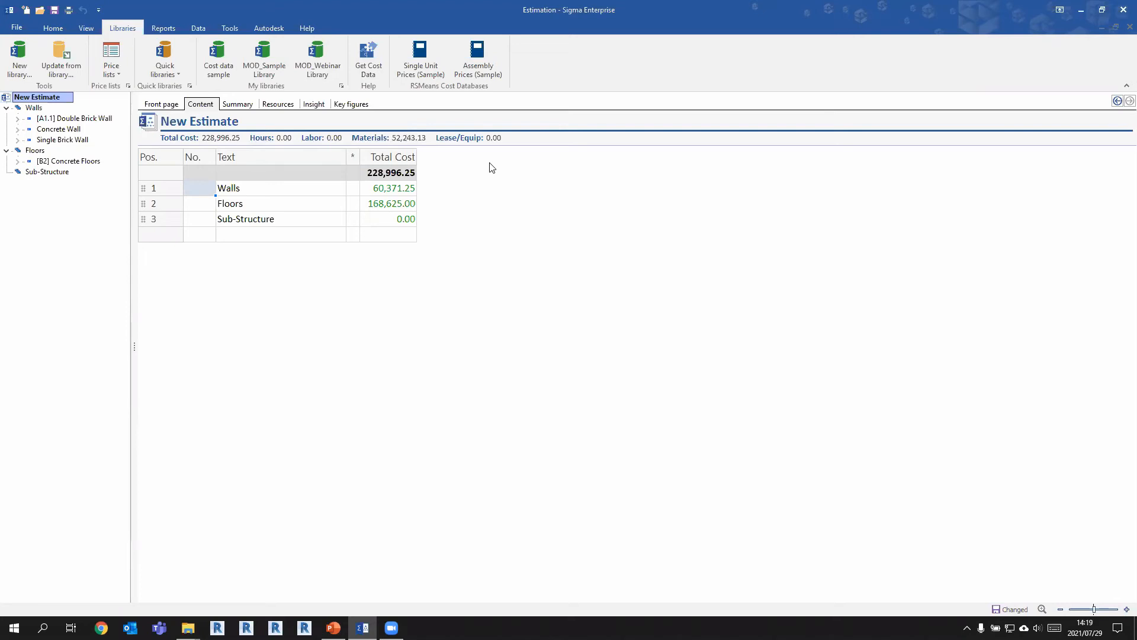
click(243, 105)
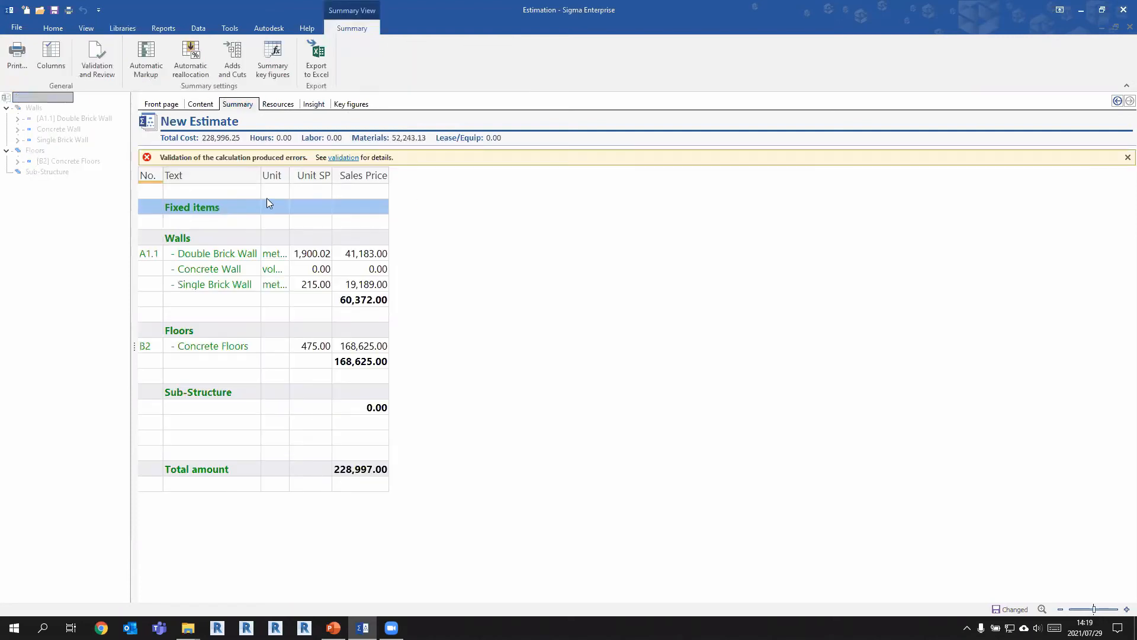
drag(261, 176, 636, 173)
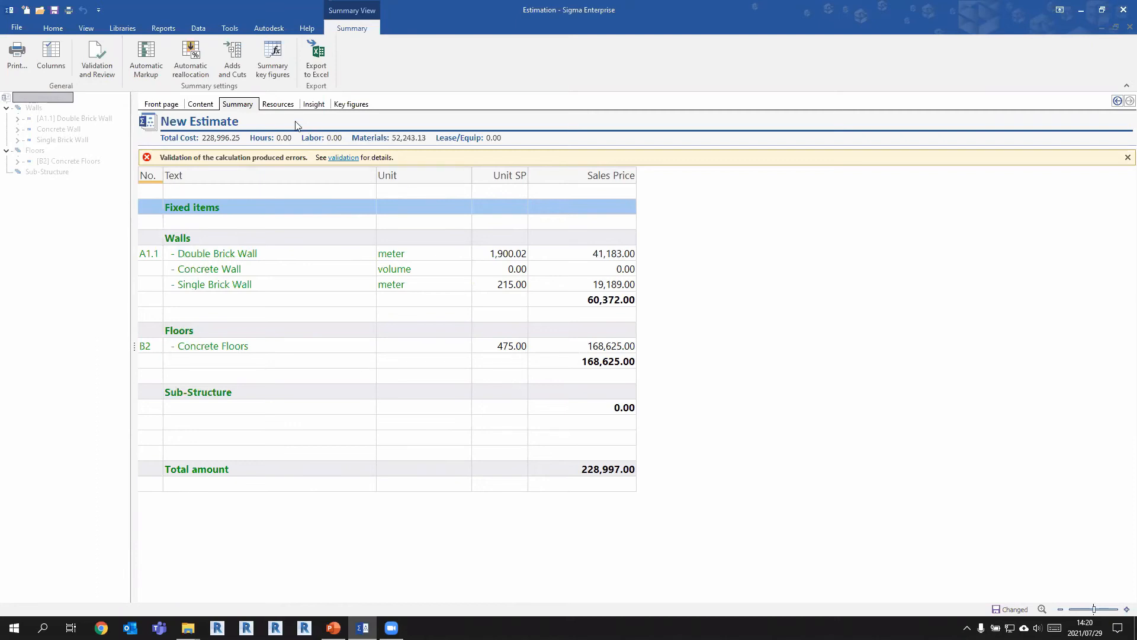
- In the document properties, enable VAT calculation for the estimate and set the VAT rate to 15%
click(200, 28)
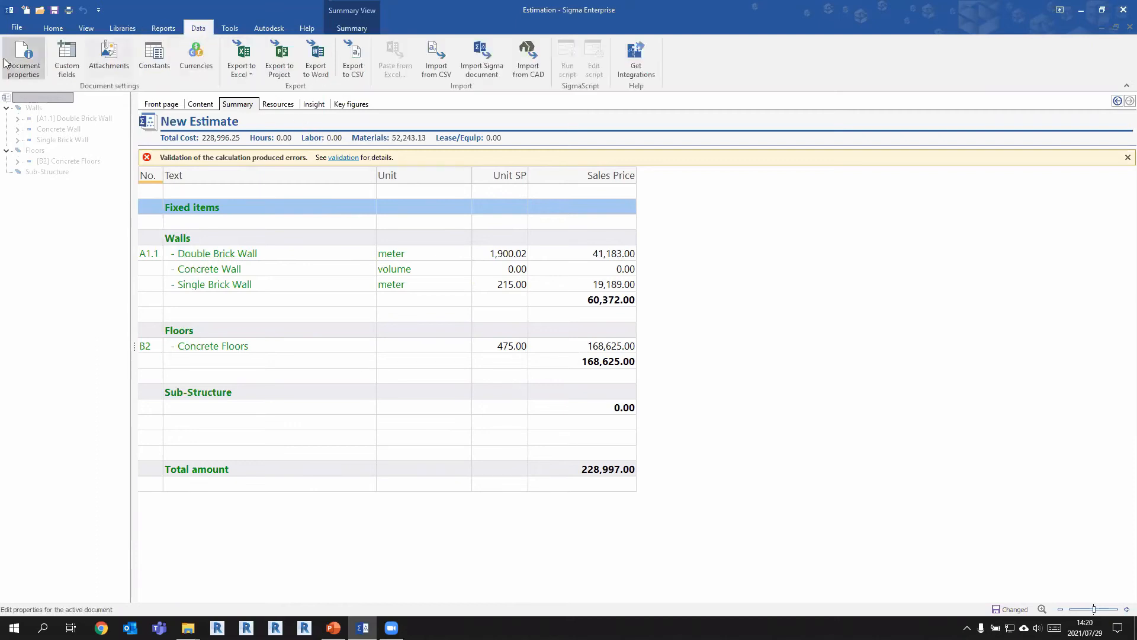
click(42, 73)
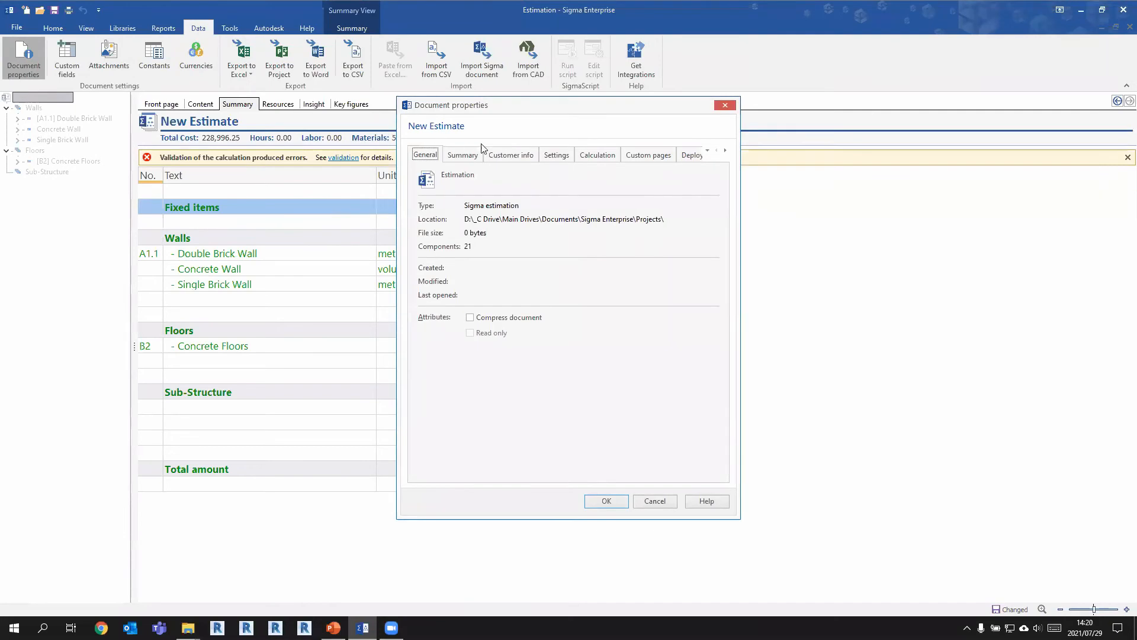
click(550, 155)
click(431, 191)
drag(504, 201, 534, 203)
text(15)
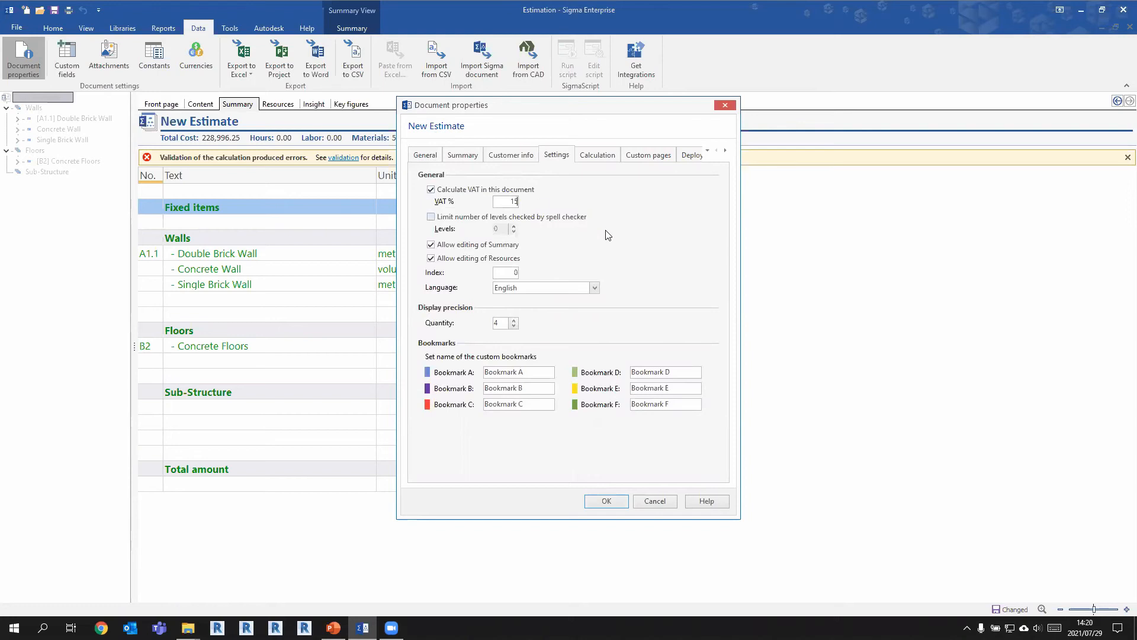
click(606, 501)
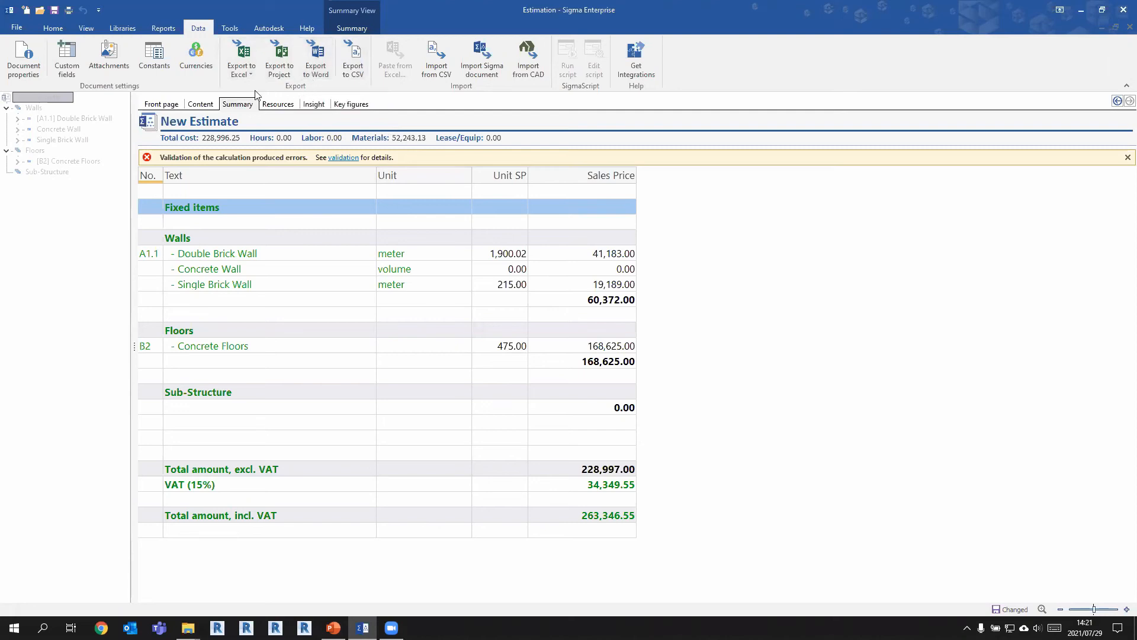
- Generate the Tender with quantities report for the entire project, including the information on deviations with its default texts
click(159, 31)
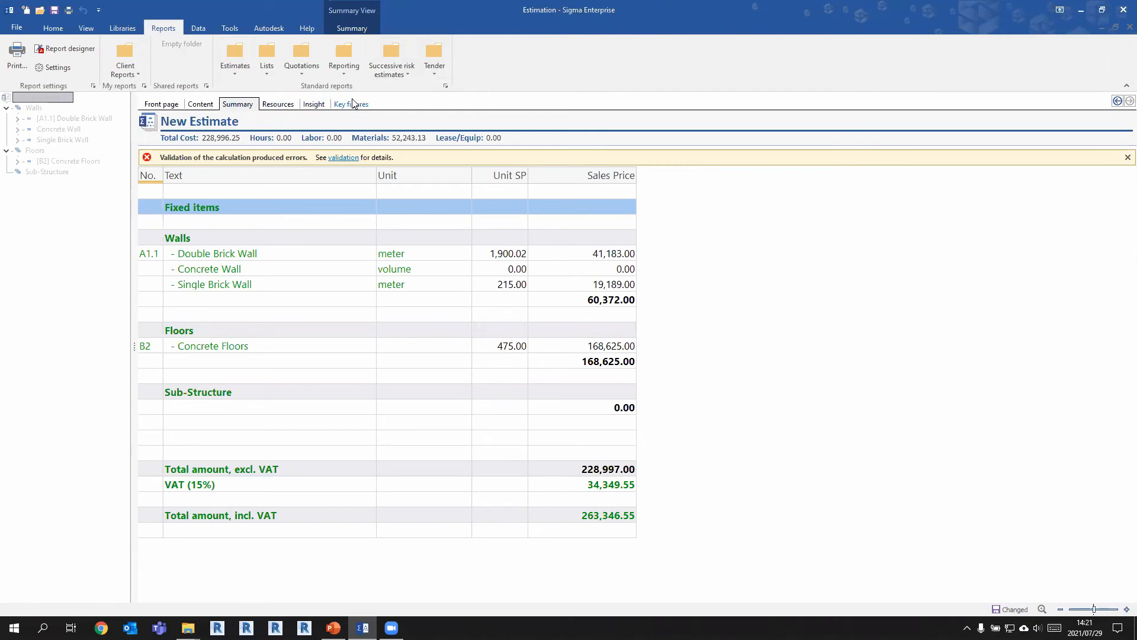
click(435, 74)
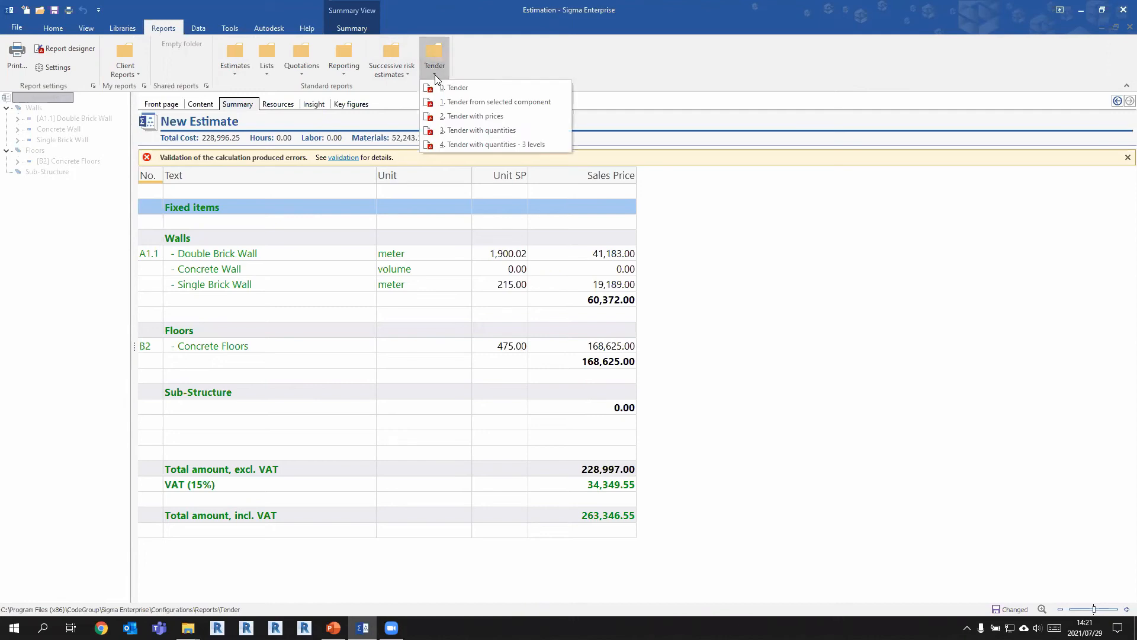
click(469, 131)
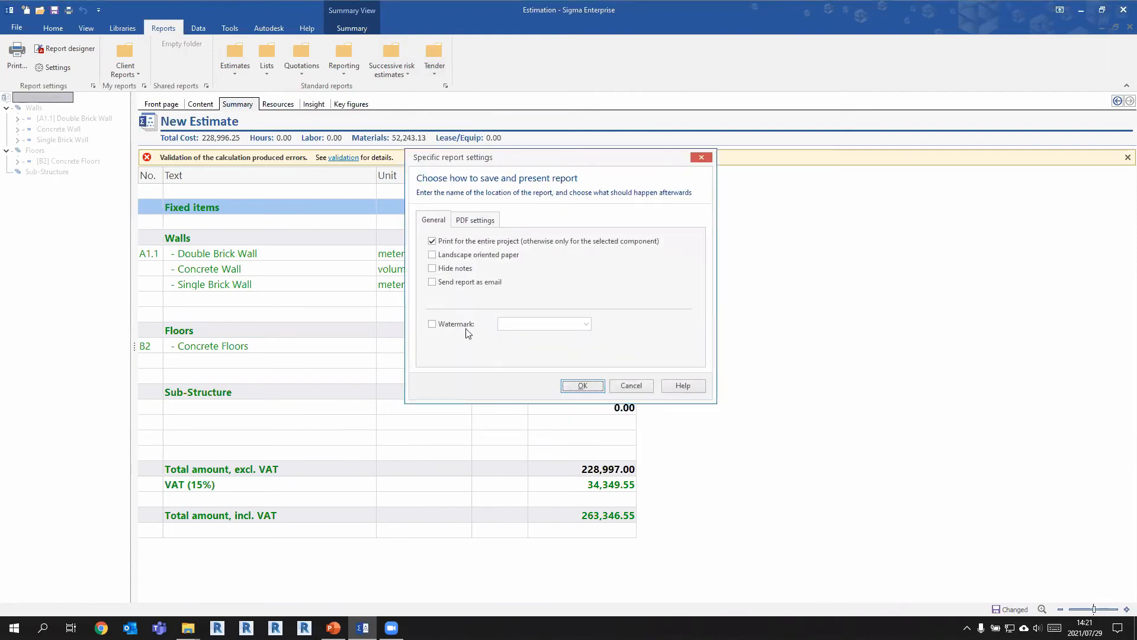
click(583, 386)
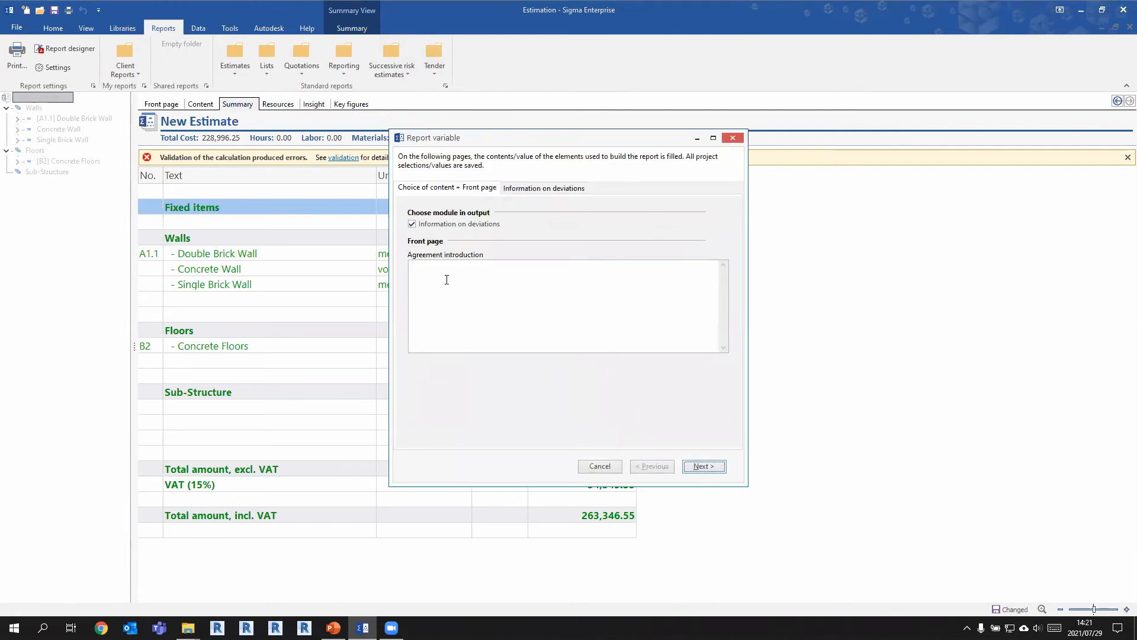
click(719, 471)
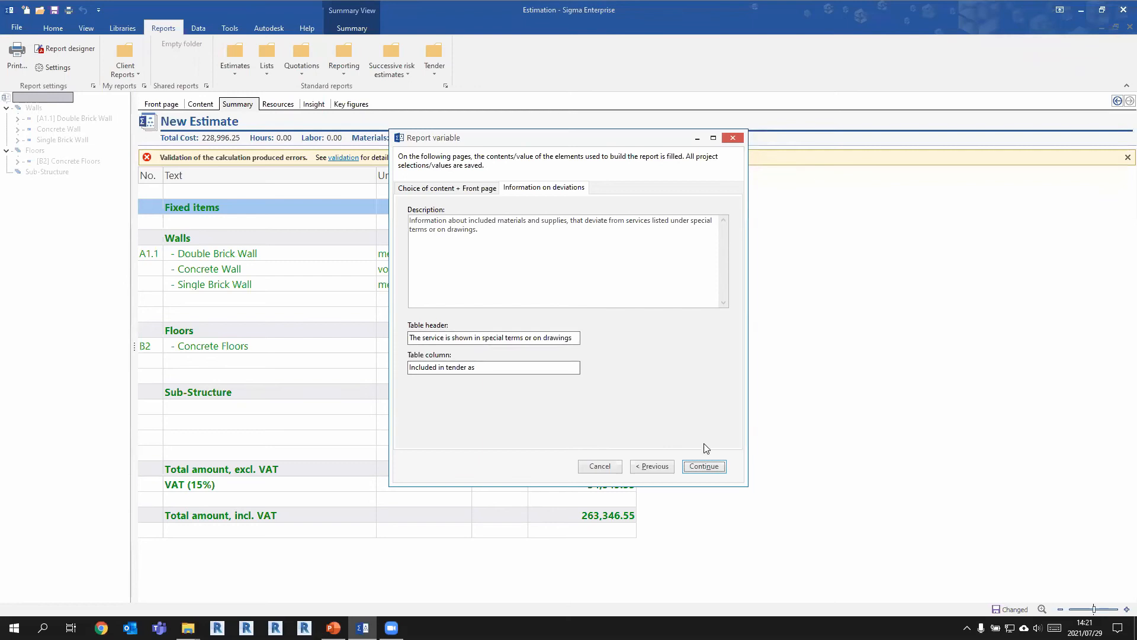
click(707, 468)
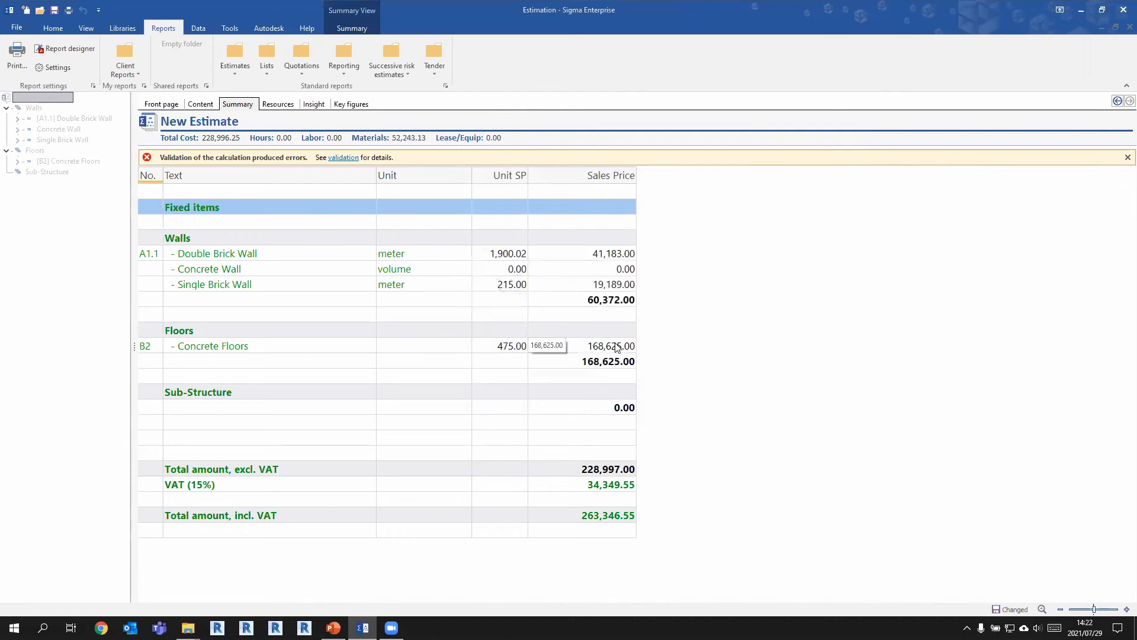
- Examine the tender PDF's summary, deviations page and the tender lists with wall and floor quantities, and close it
scroll(625, 317, down, 8)
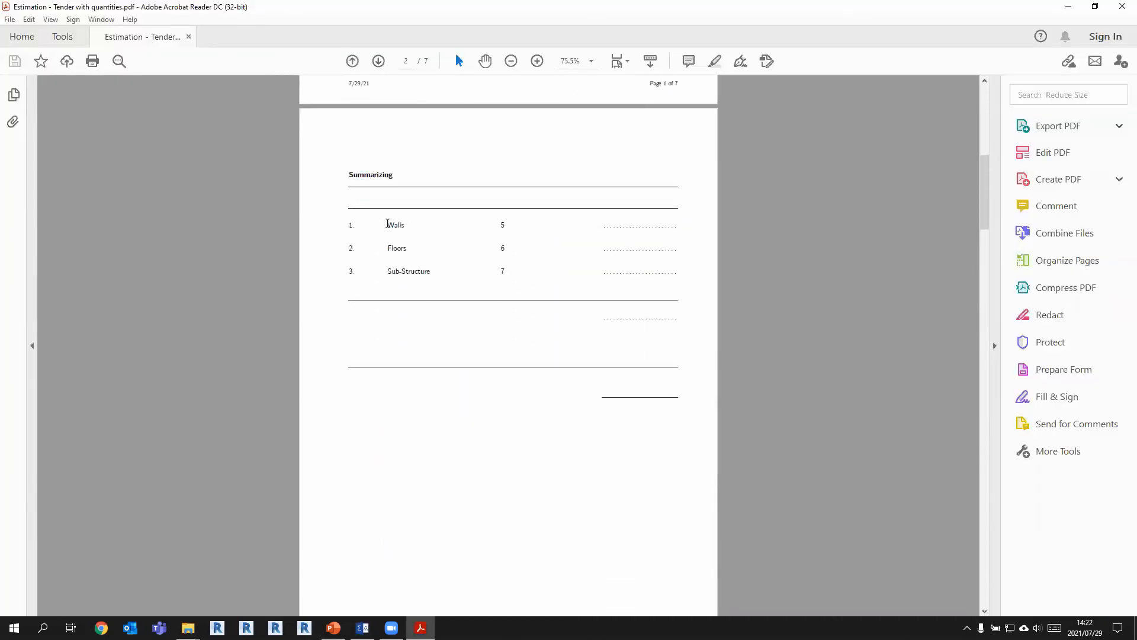
scroll(491, 249, down, 10)
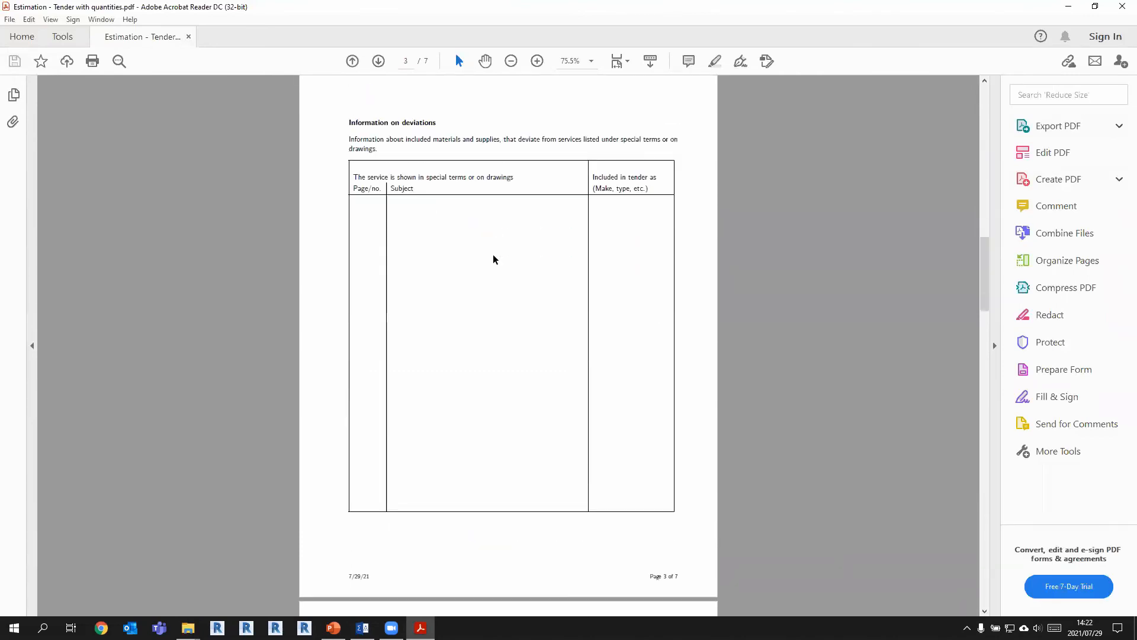
scroll(494, 259, down, 15)
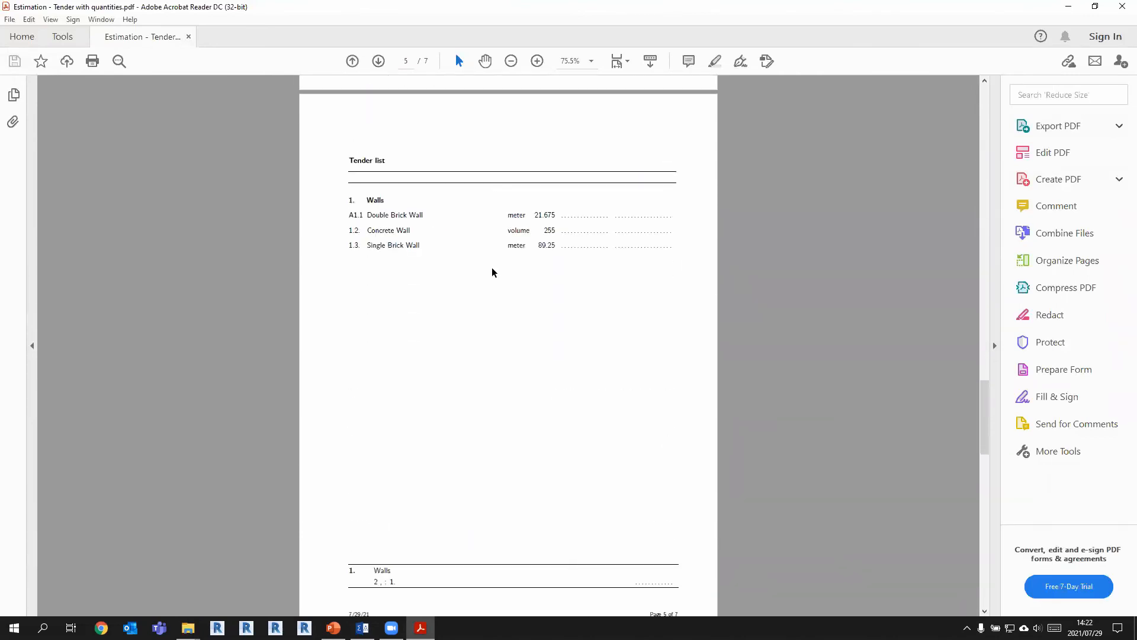
drag(363, 215, 551, 217)
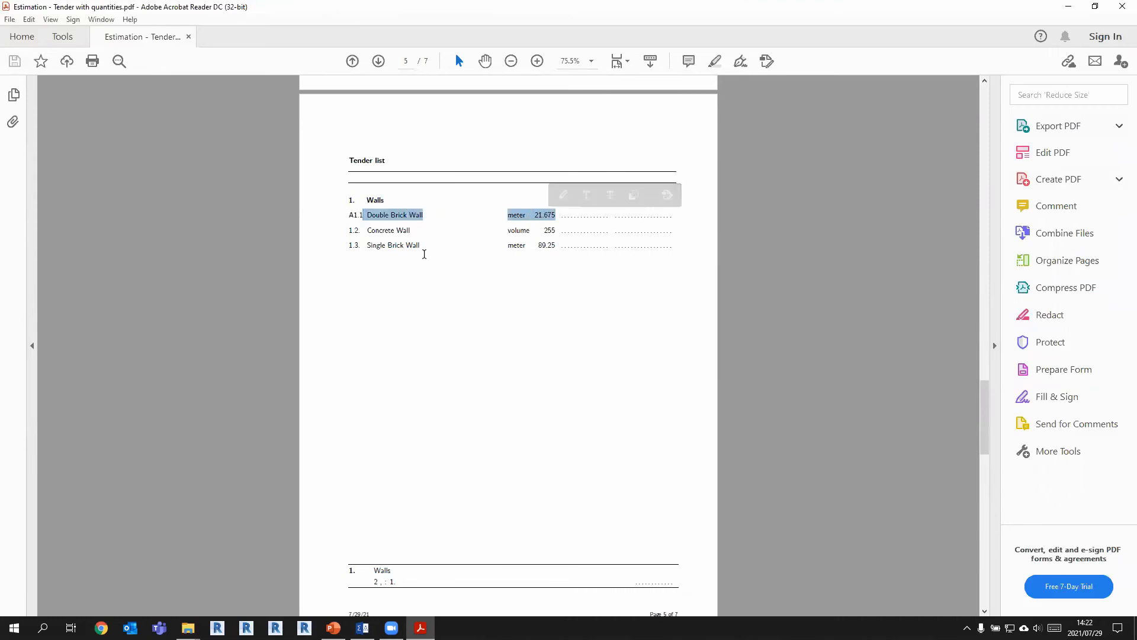
scroll(426, 255, down, 8)
drag(518, 176, 550, 177)
scroll(482, 240, down, 5)
click(1121, 6)
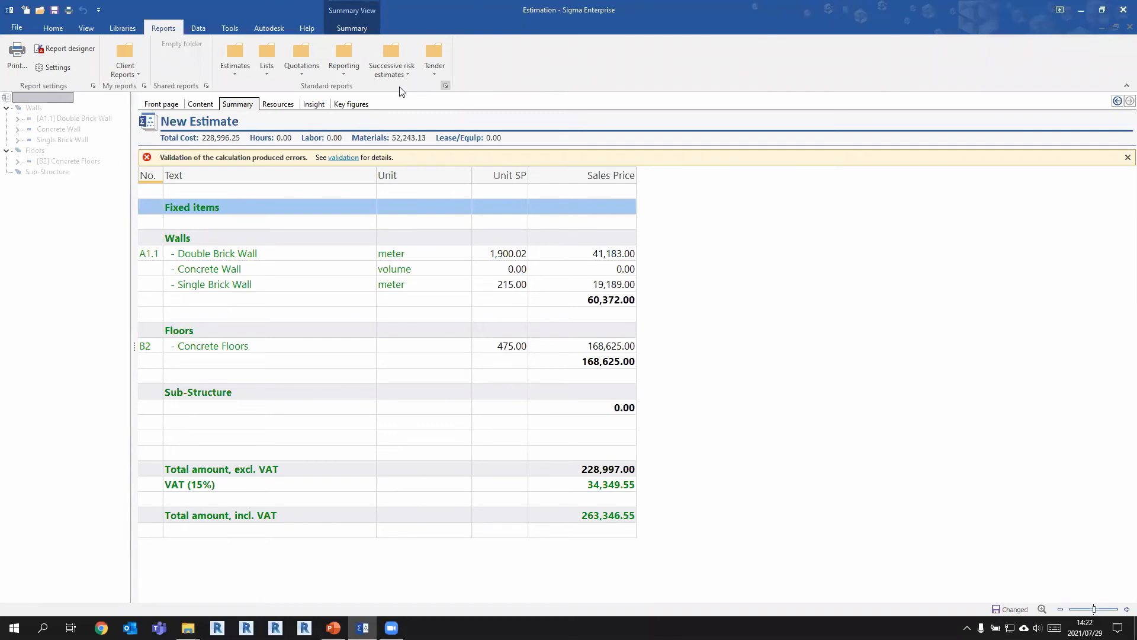
- Examine the estimate's resources by category and its key figures, from the project result to the other costs
click(285, 105)
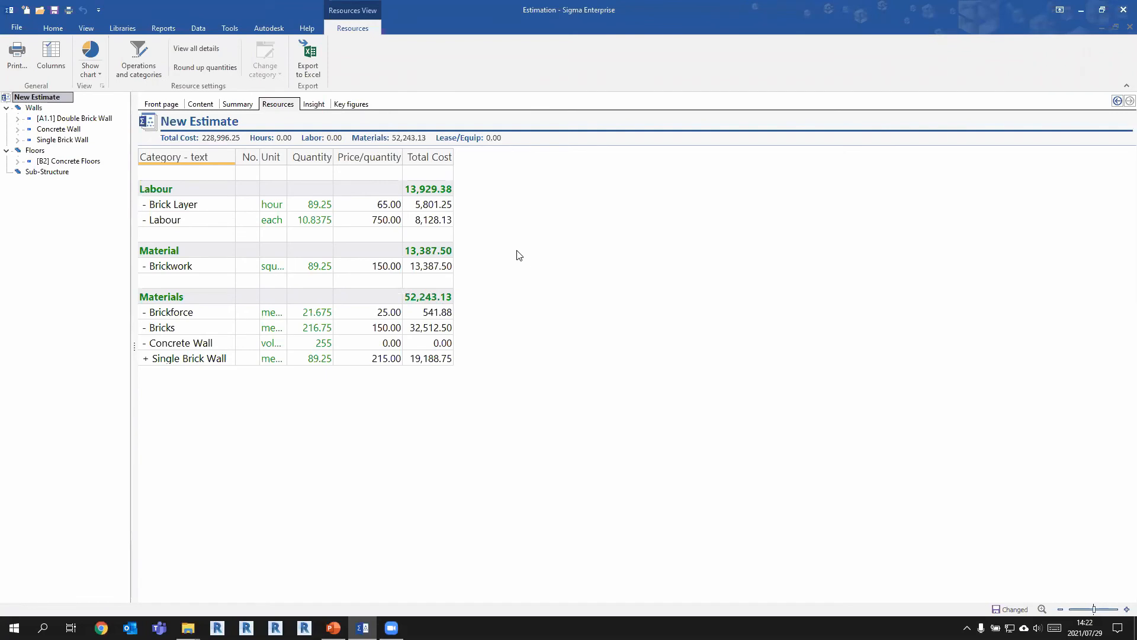
click(353, 104)
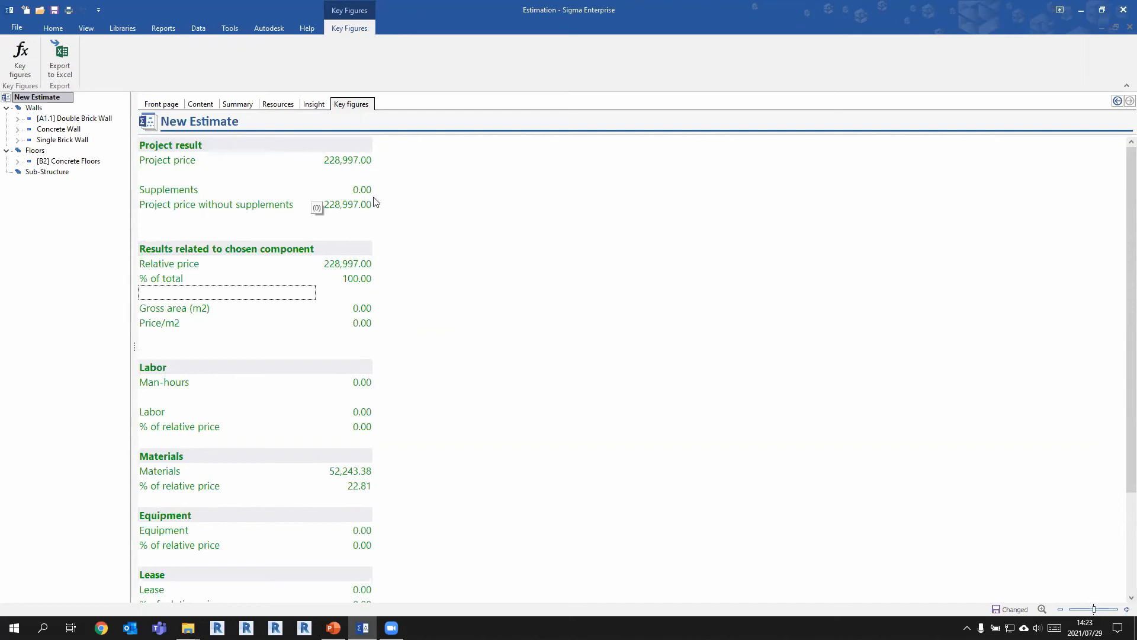
scroll(400, 204, down, 1)
scroll(400, 205, down, 2)
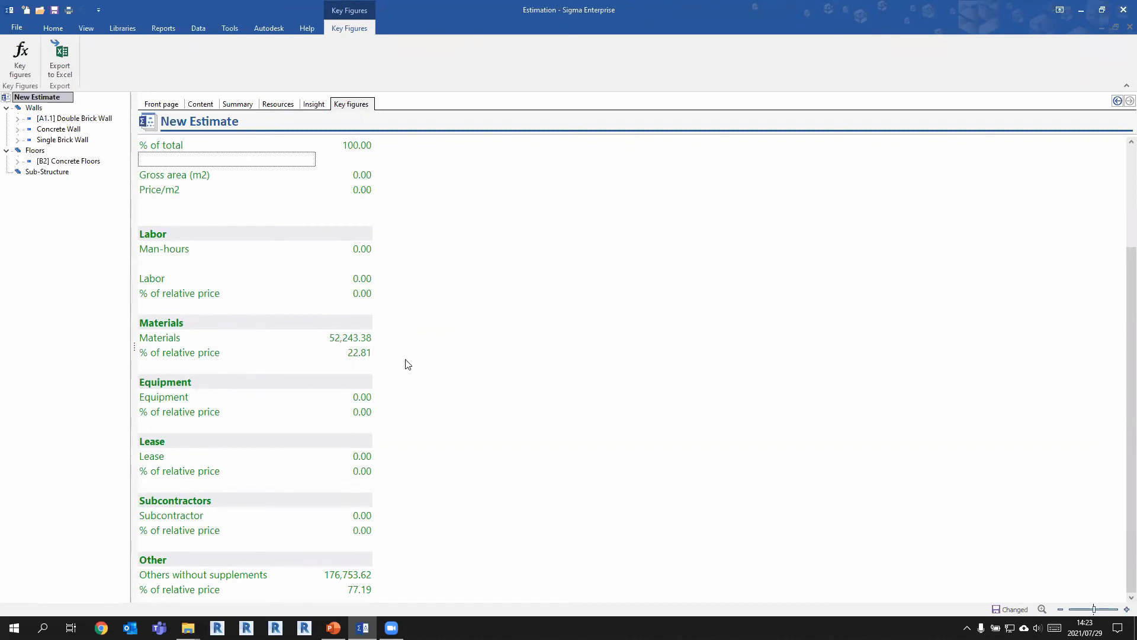
scroll(409, 362, up, 3)
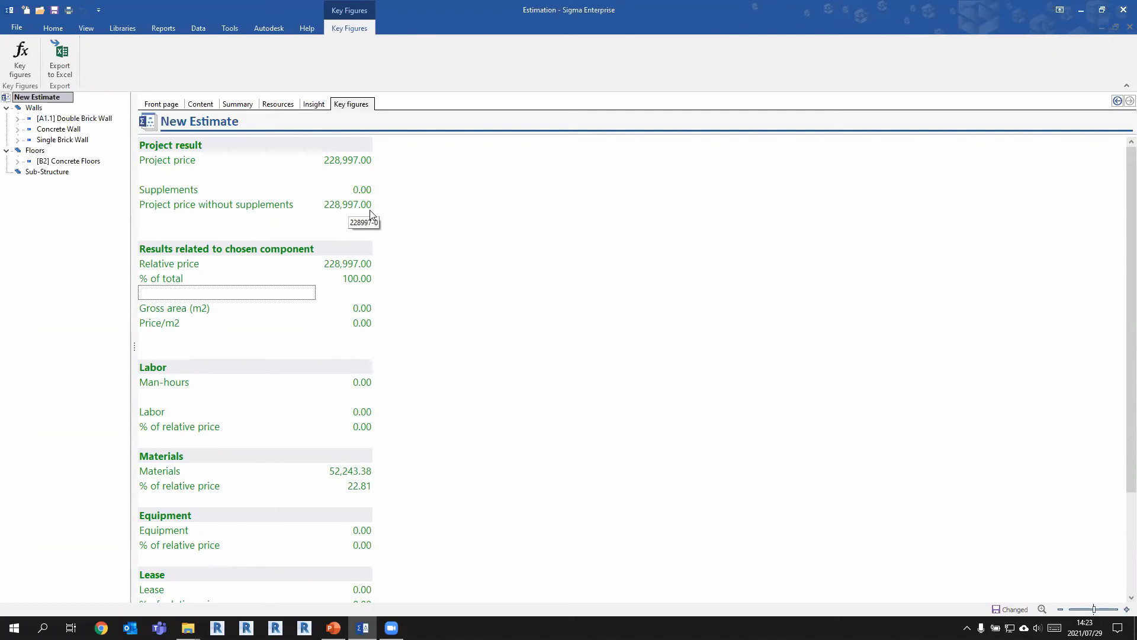
- Generate the Key figures report, look through the PDF, close it and return to the estimate's content view
click(169, 29)
click(342, 71)
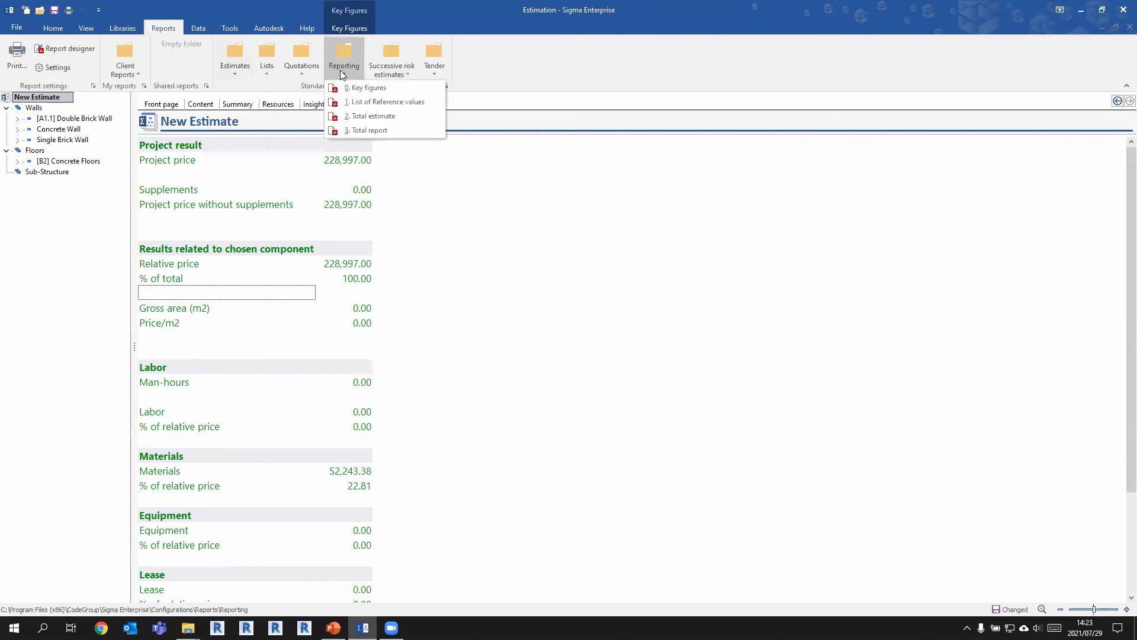
click(362, 89)
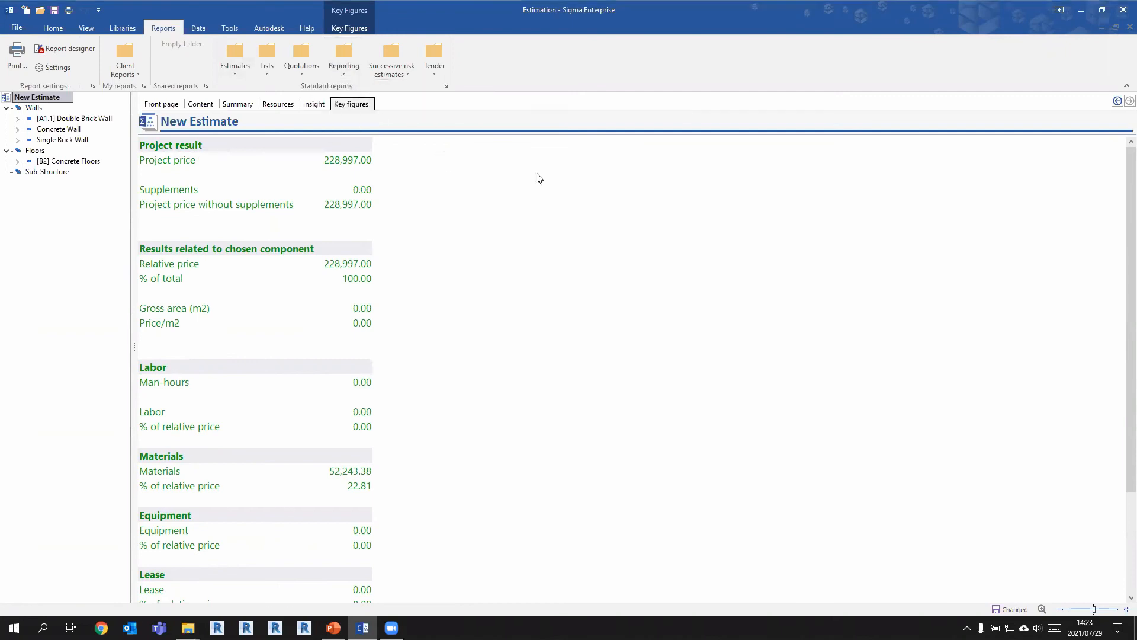
click(600, 419)
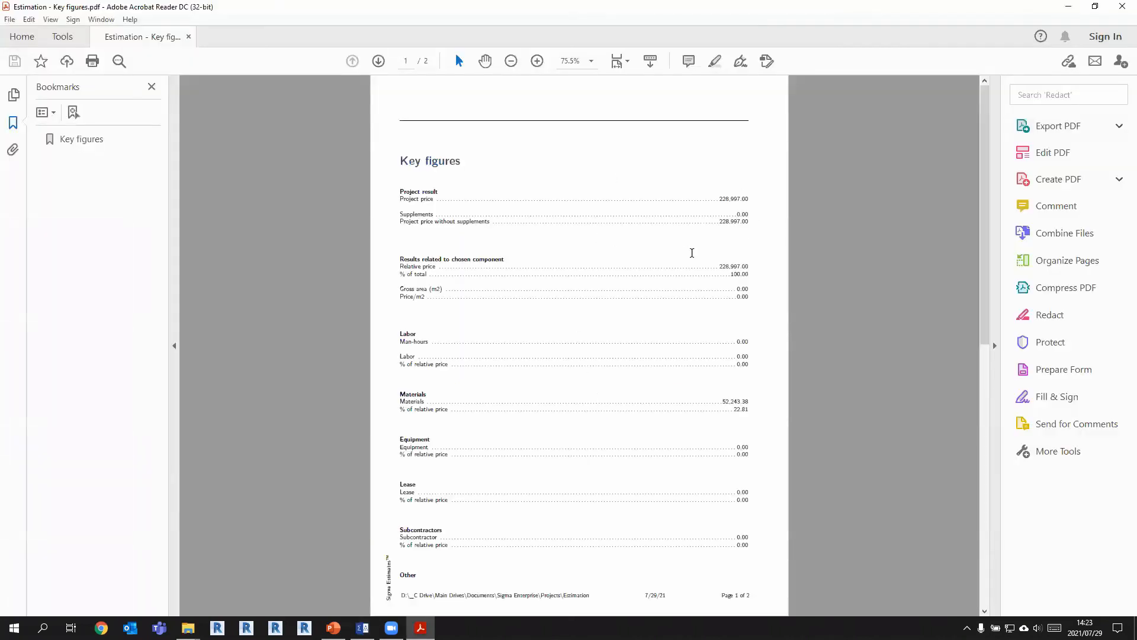
scroll(635, 288, down, 1)
scroll(635, 284, up, 1)
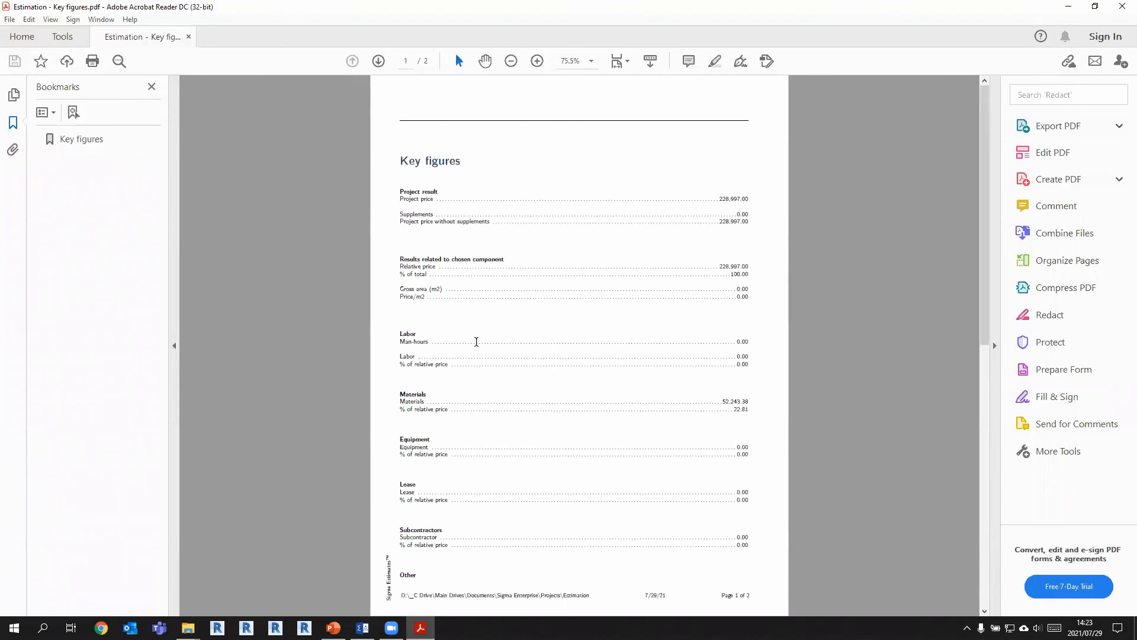
scroll(476, 342, down, 6)
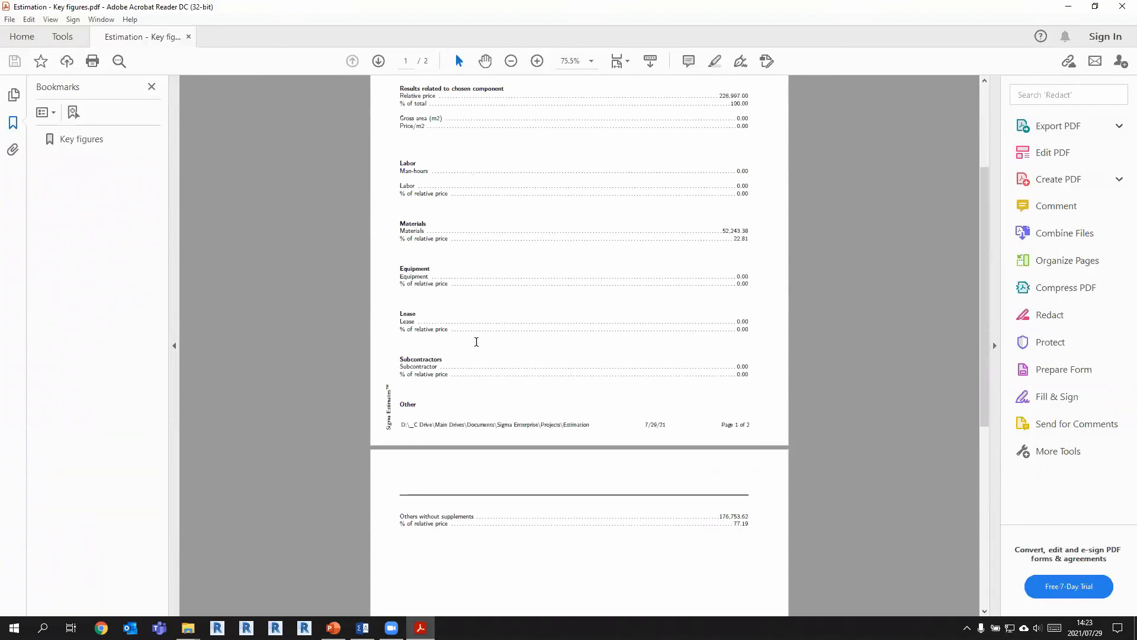
click(1120, 6)
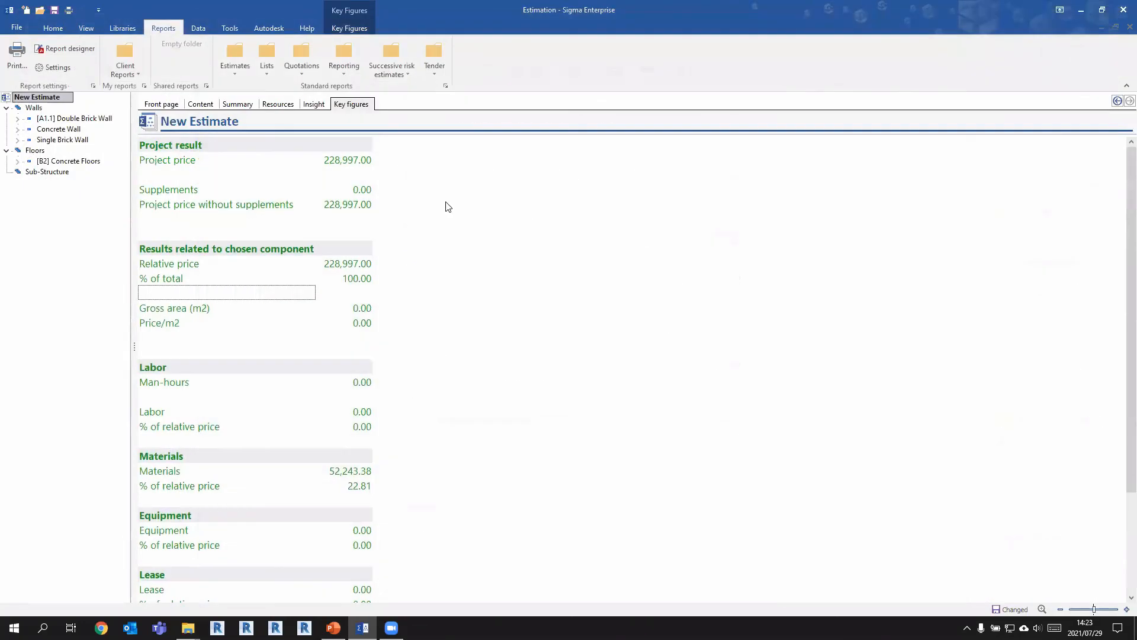
click(200, 106)
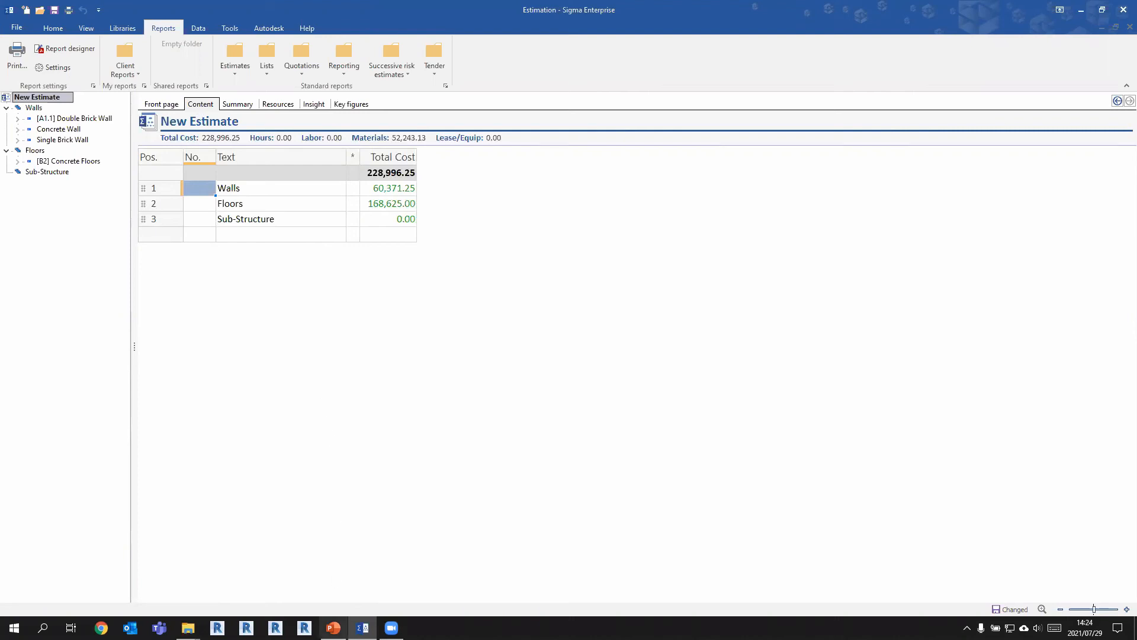
key(alt+Tab)
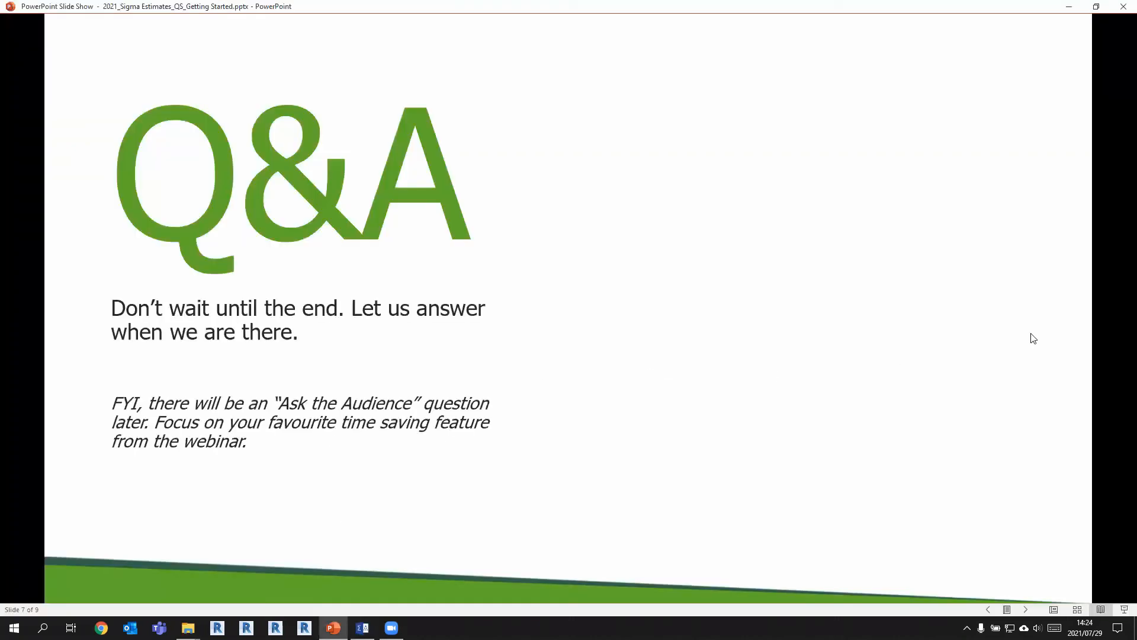
click(1107, 318)
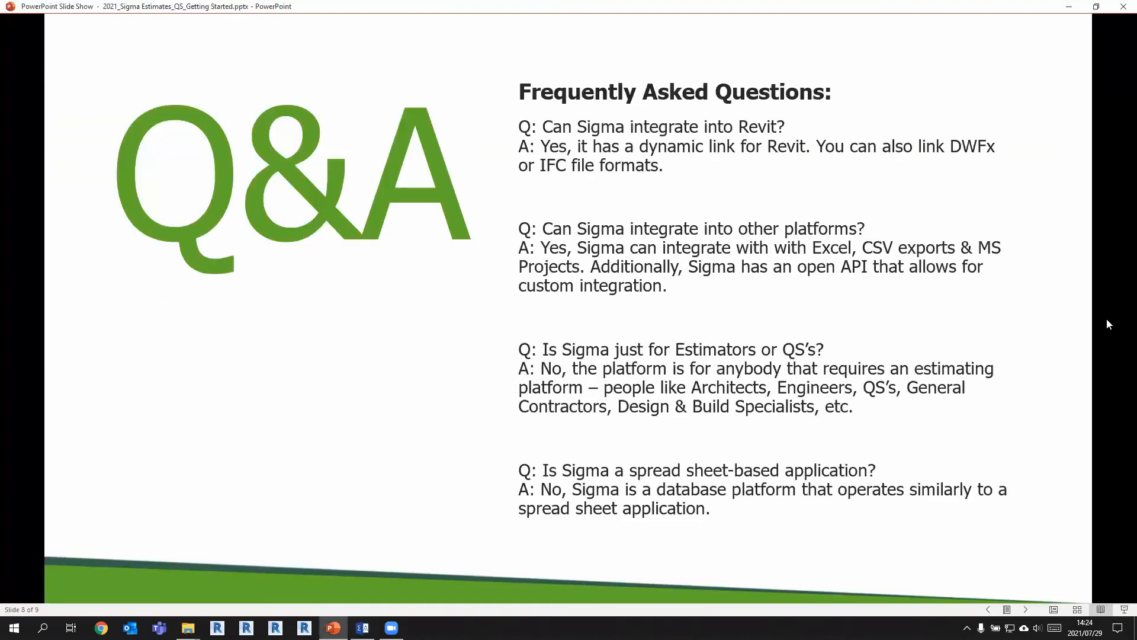